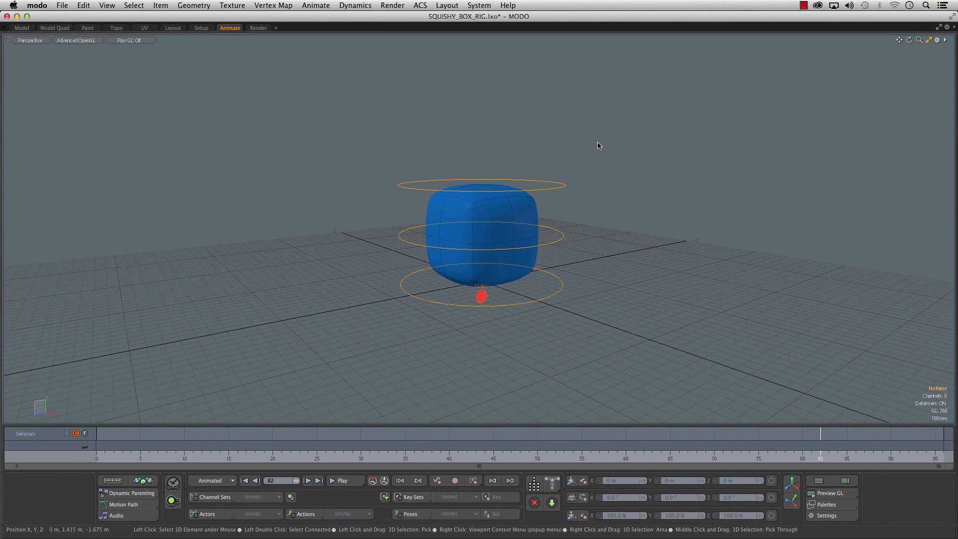
Repeatedly select and deselect the top control ring to compare its selection highlight with its wireframe colour
{"action": "left_click", "coordinate": [566, 185]}
{"action": "left_click", "coordinate": [576, 144]}
{"action": "left_click", "coordinate": [565, 185]}
{"action": "left_click", "coordinate": [652, 156]}
{"action": "left_click", "coordinate": [566, 184]}
{"action": "left_click", "coordinate": [670, 212]}
{"action": "left_click", "coordinate": [548, 182]}
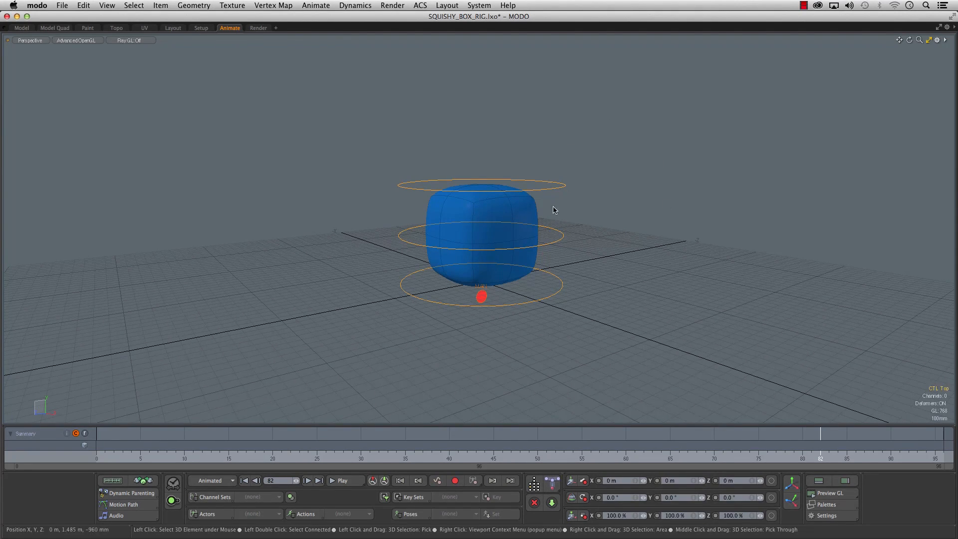
{"action": "left_click", "coordinate": [599, 224]}
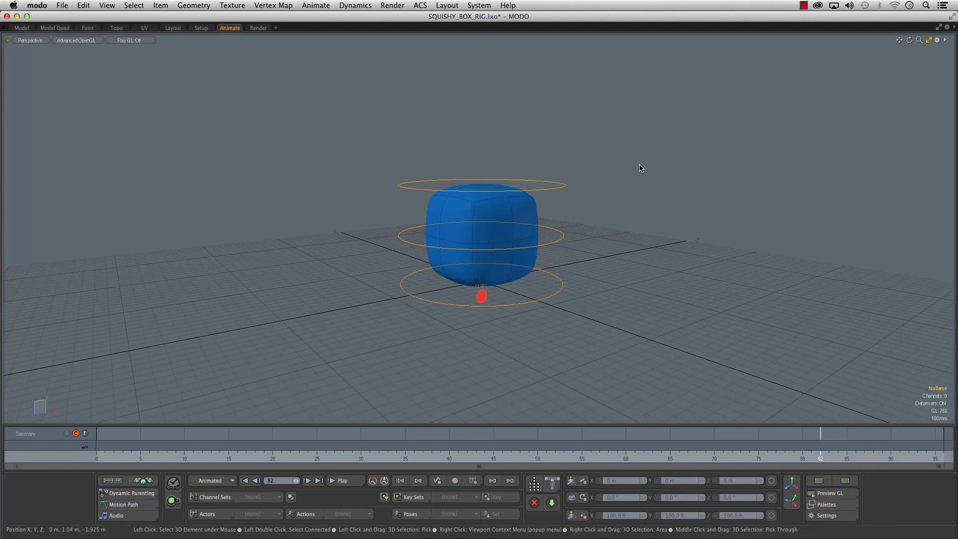
Set the wireframe colour of the three control rings to yellow and clear the selection
{"action": "left_click", "coordinate": [845, 480]}
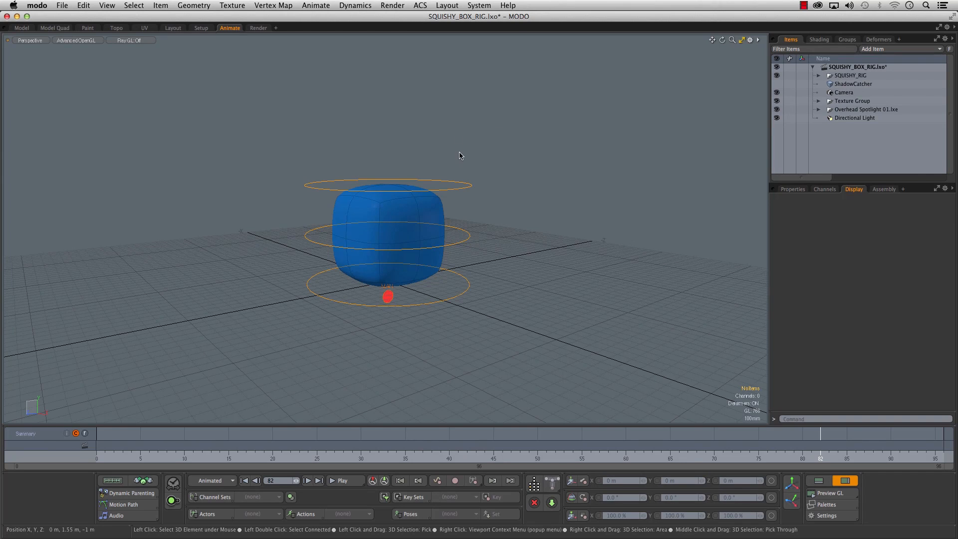
{"action": "left_click_drag", "start_coordinate": [461, 138], "coordinate": [459, 260]}
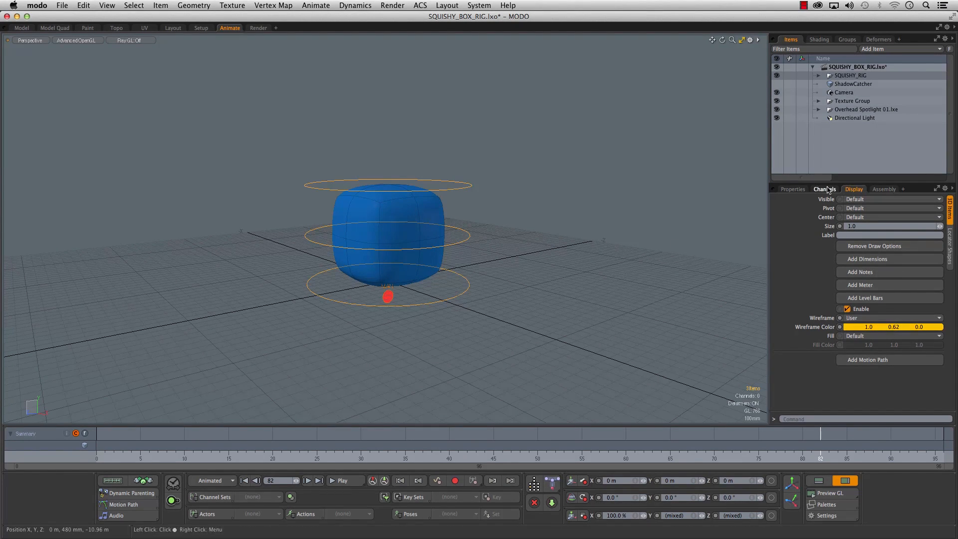
{"action": "left_click", "coordinate": [888, 327]}
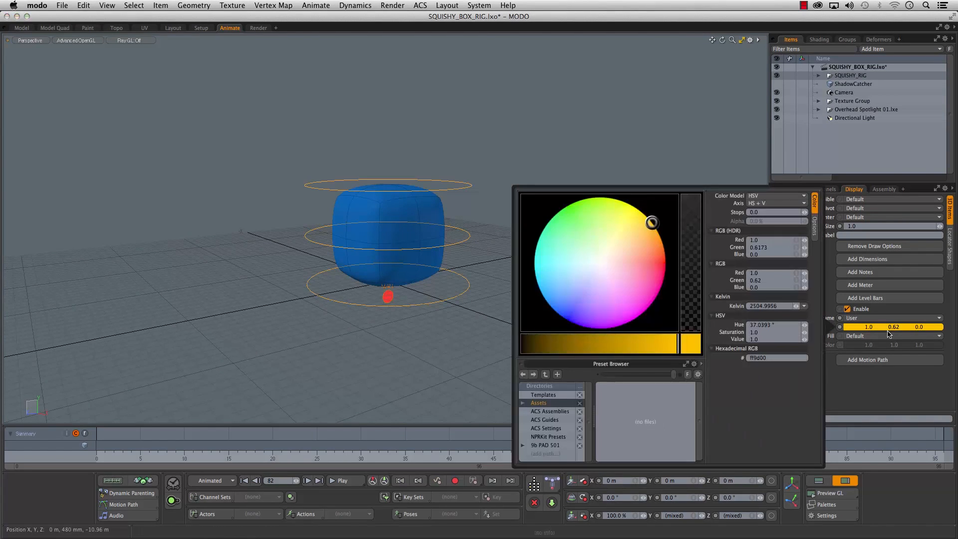
{"action": "left_click_drag", "start_coordinate": [649, 225], "coordinate": [635, 207]}
{"action": "left_click", "coordinate": [664, 166]}
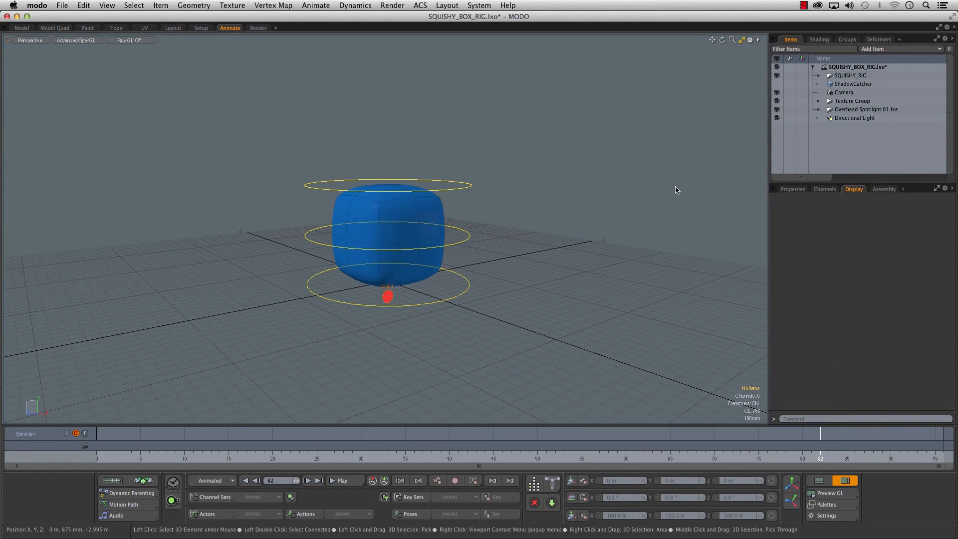
Select the top, middle and bottom control rings in turn to check their selection highlight
{"action": "left_click", "coordinate": [470, 183]}
{"action": "left_click", "coordinate": [469, 236]}
{"action": "left_click", "coordinate": [468, 287]}
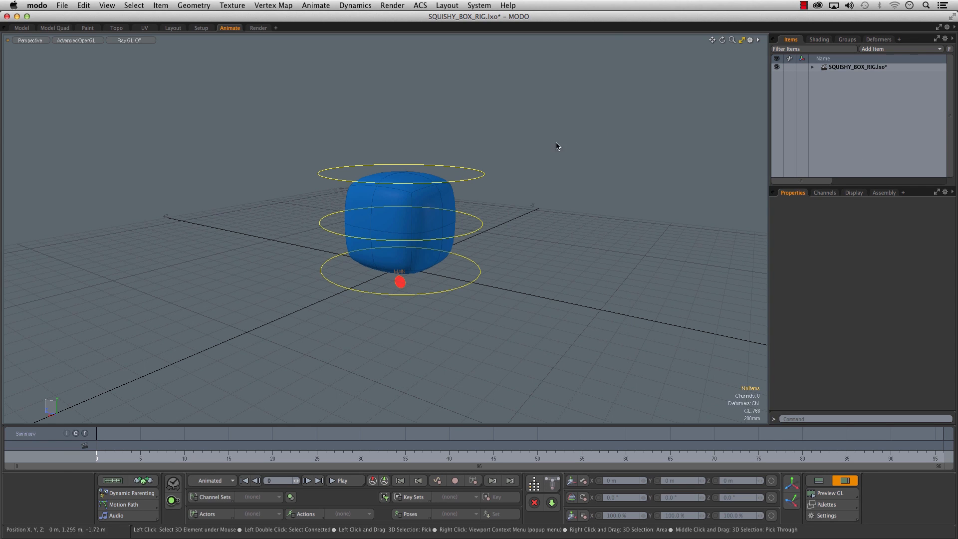
Set CTL_Top's pick walk targets in its assembly settings to CTL_MAIN for up and CTL_Mid for down
{"action": "left_click", "coordinate": [474, 169]}
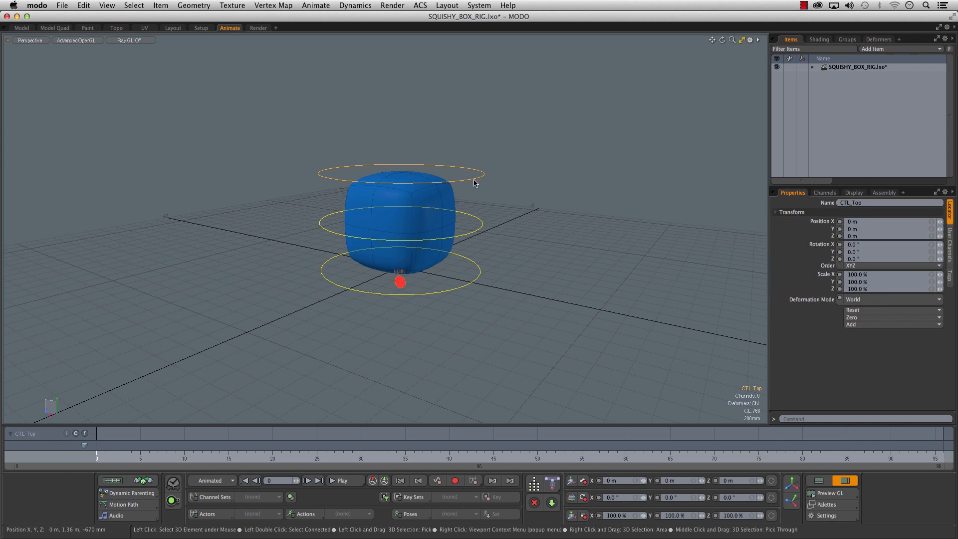
{"action": "left_click", "coordinate": [883, 193]}
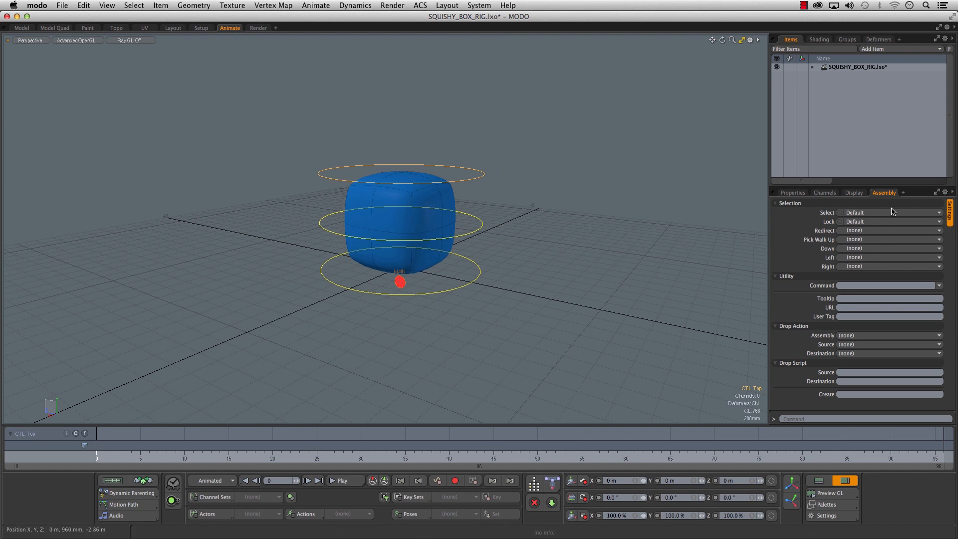
{"action": "left_click", "coordinate": [897, 241]}
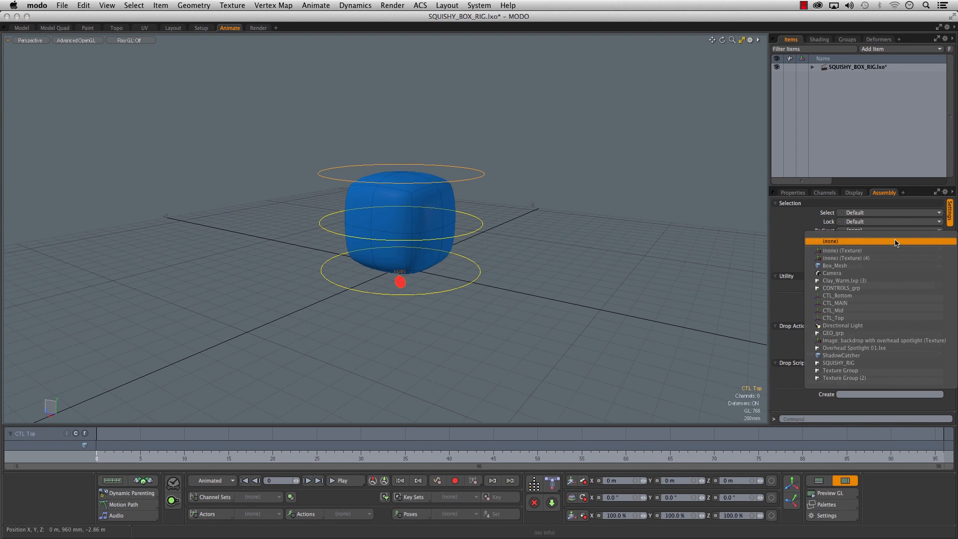
{"action": "left_click", "coordinate": [858, 304]}
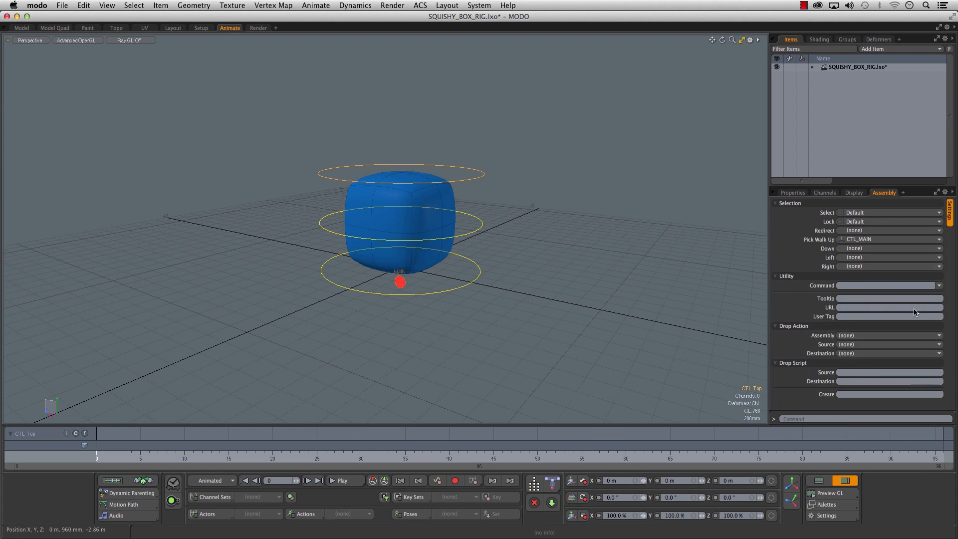
{"action": "left_click", "coordinate": [869, 248]}
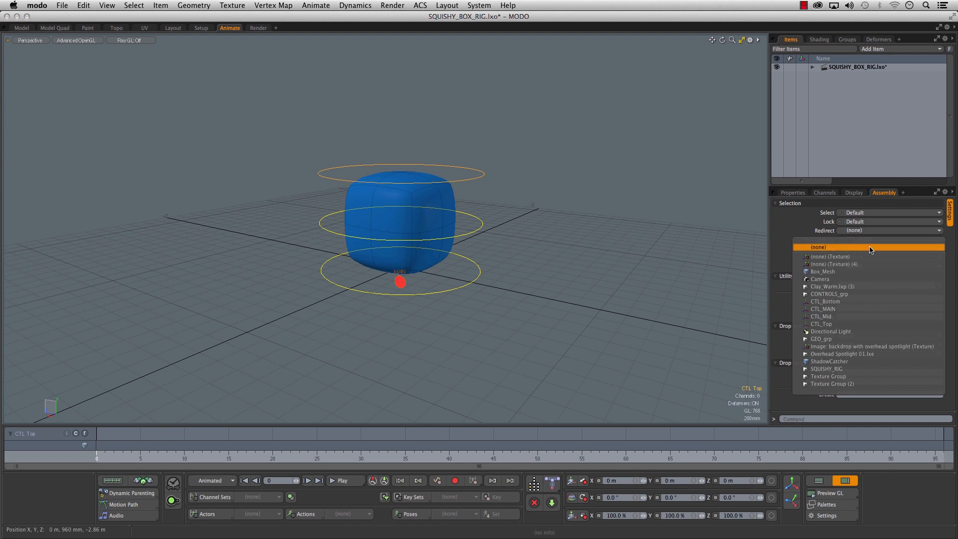
{"action": "left_click", "coordinate": [848, 318]}
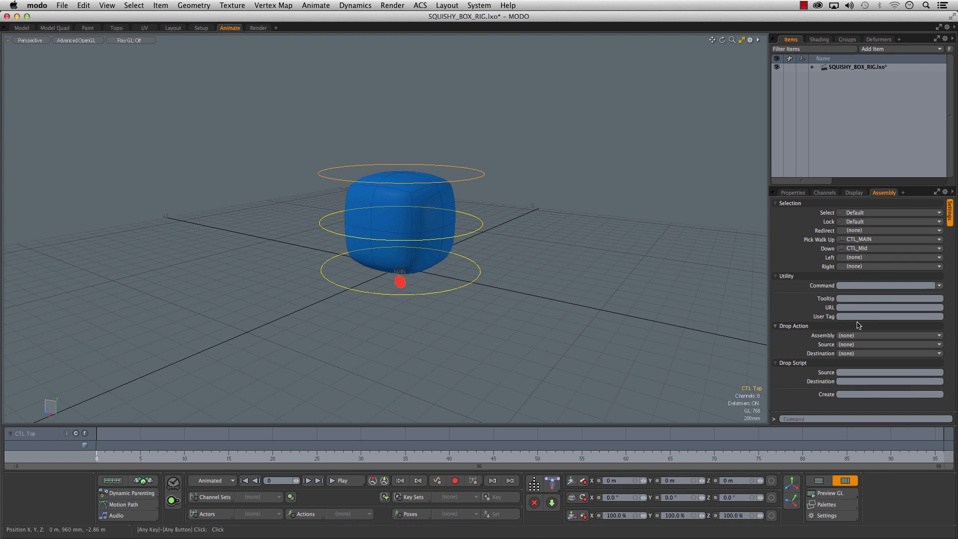
Set the middle control ring's downward pick walk target to CTL_Bottom
{"action": "left_click", "coordinate": [474, 235]}
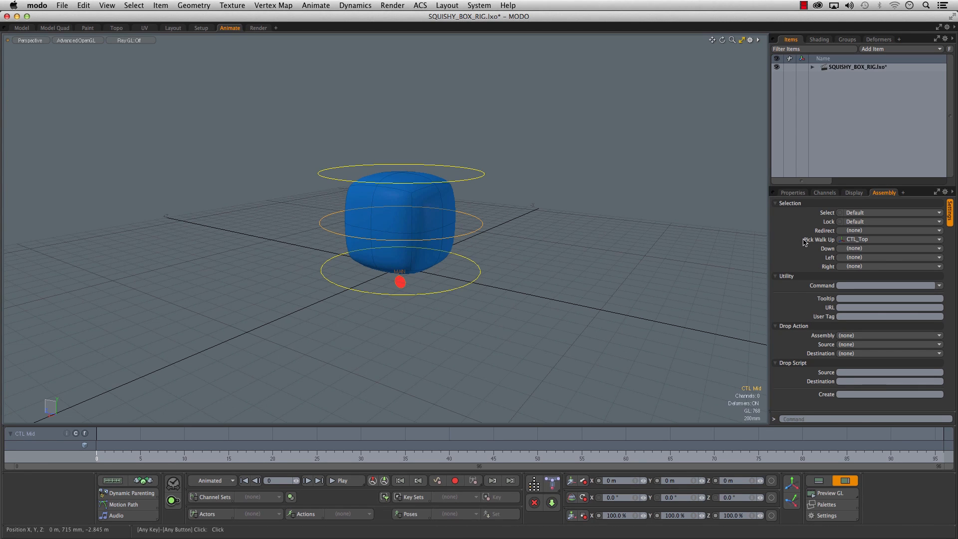
{"action": "left_click", "coordinate": [873, 247]}
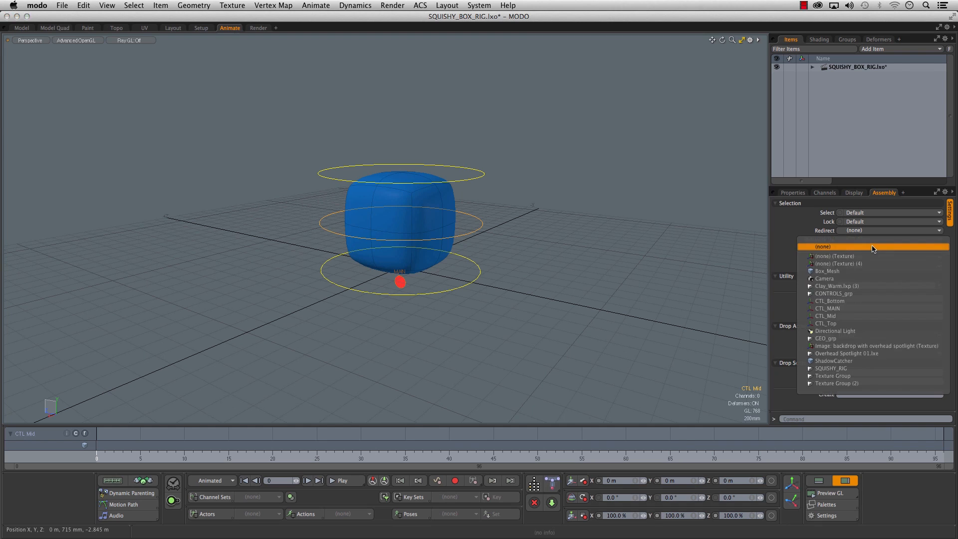
{"action": "left_click", "coordinate": [858, 301]}
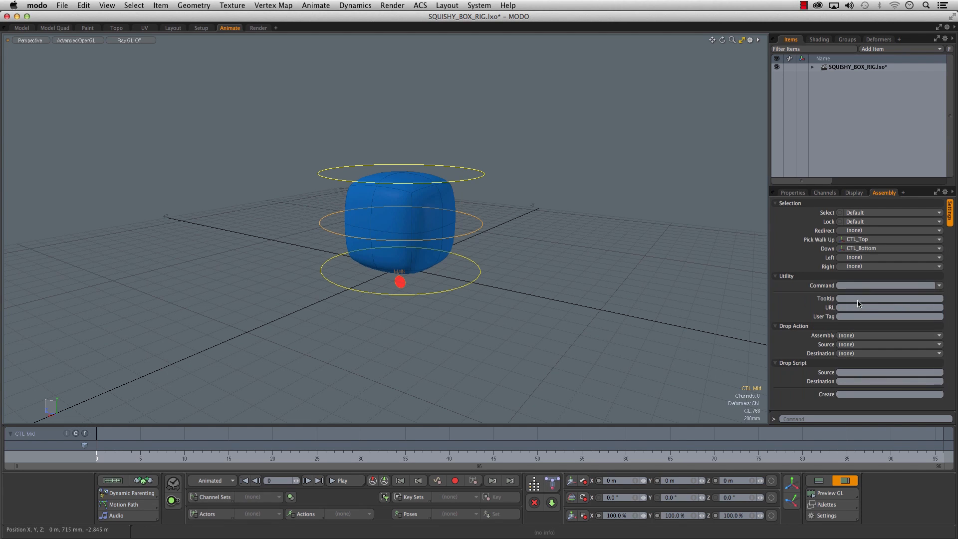
Set the bottom control ring's downward pick walk target to CTL_MAIN
{"action": "left_click", "coordinate": [473, 286]}
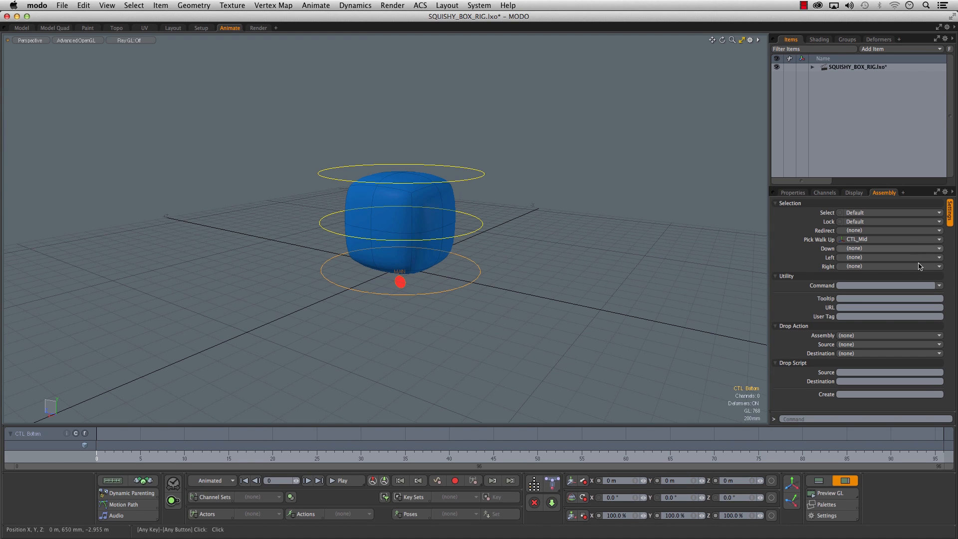
{"action": "left_click", "coordinate": [883, 249]}
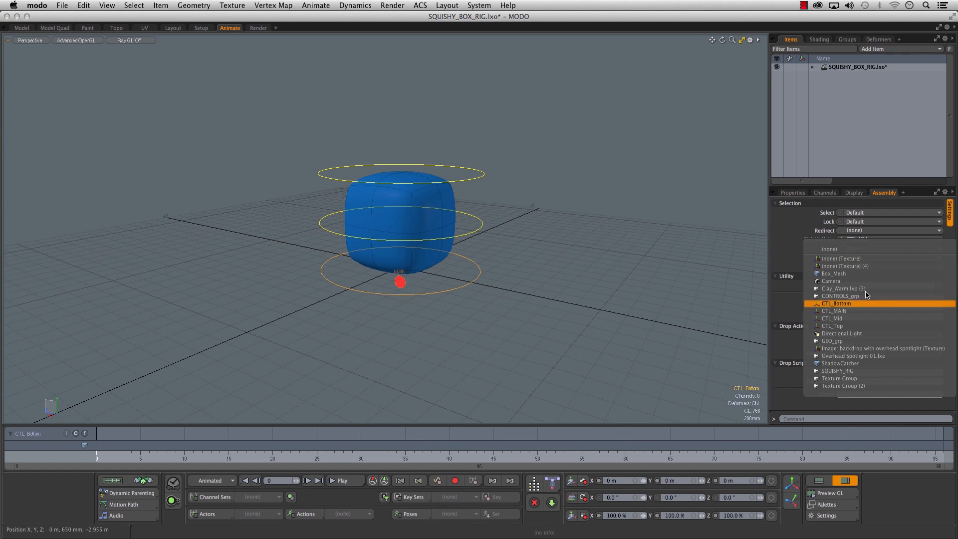
{"action": "left_click", "coordinate": [857, 316]}
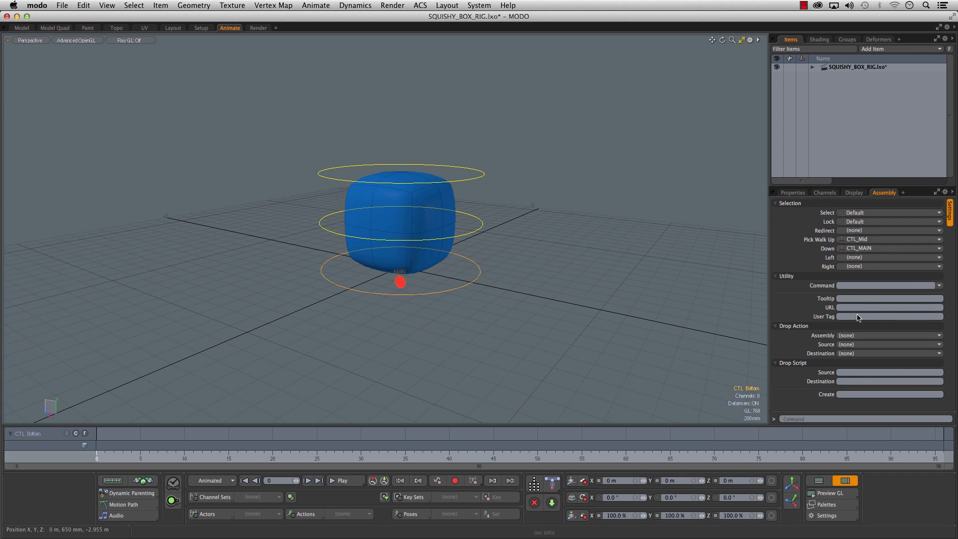
Check the pick walk targets of CTL_MAIN, then clear the selection and return to the item properties
{"action": "left_click", "coordinate": [401, 282]}
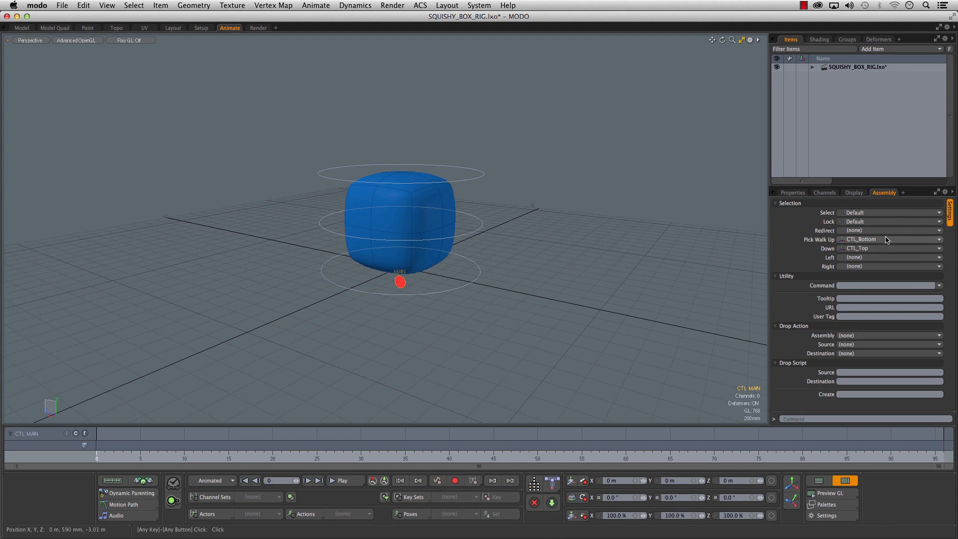
{"action": "left_click", "coordinate": [659, 263]}
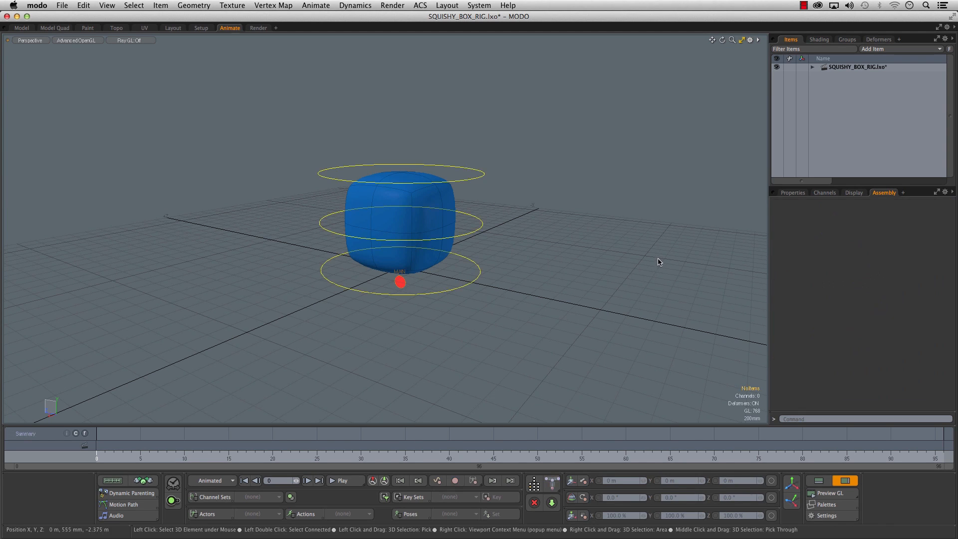
{"action": "left_click", "coordinate": [793, 194]}
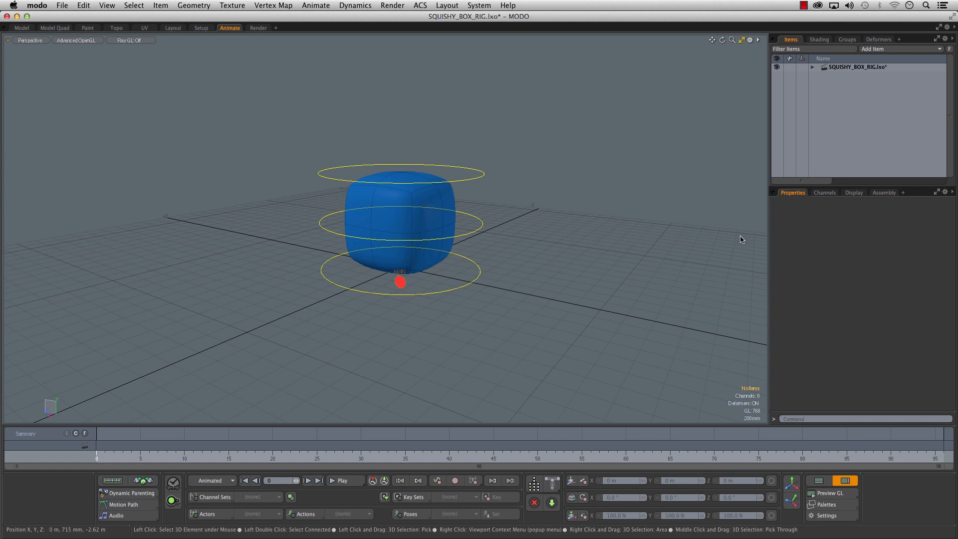
Test pick walking by cycling the selection in both directions through the rig's controls, starting at CTL_Bottom and ending on CTL_Top
{"action": "left_click", "coordinate": [472, 286]}
{"action": "key", "text": "Right"}
{"action": "key", "text": "Right"}
{"action": "key", "text": "Up"}
{"action": "key", "text": "Down"}
{"action": "key", "text": "Right"}
{"action": "key", "text": "Right"}
{"action": "key", "text": "Right"}
{"action": "key", "text": "Left"}
{"action": "key", "text": "Up"}
{"action": "key", "text": "Down"}
{"action": "key", "text": "Right"}
{"action": "key", "text": "Right"}
{"action": "key", "text": "Right"}
{"action": "key", "text": "Right"}
{"action": "key", "text": "Right"}
{"action": "key", "text": "Up"}
{"action": "key", "text": "Down"}
{"action": "key", "text": "Left"}
{"action": "key", "text": "Up"}
{"action": "key", "text": "Down"}
{"action": "key", "text": "Right"}
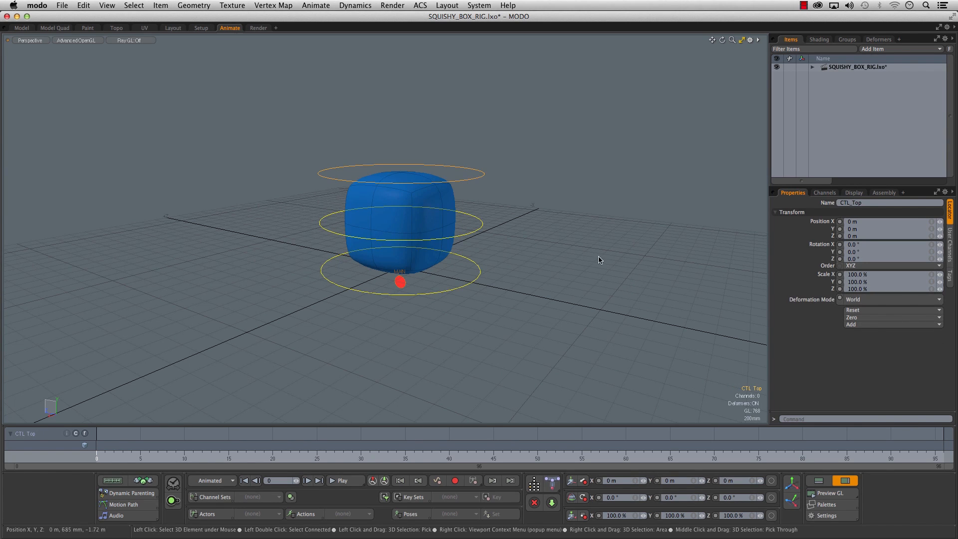
Bend the box by moving the bottom control sideways, CTL_Mid the opposite way to about Z -1.135 m, and CTL_Top upward
{"action": "key", "text": "w"}
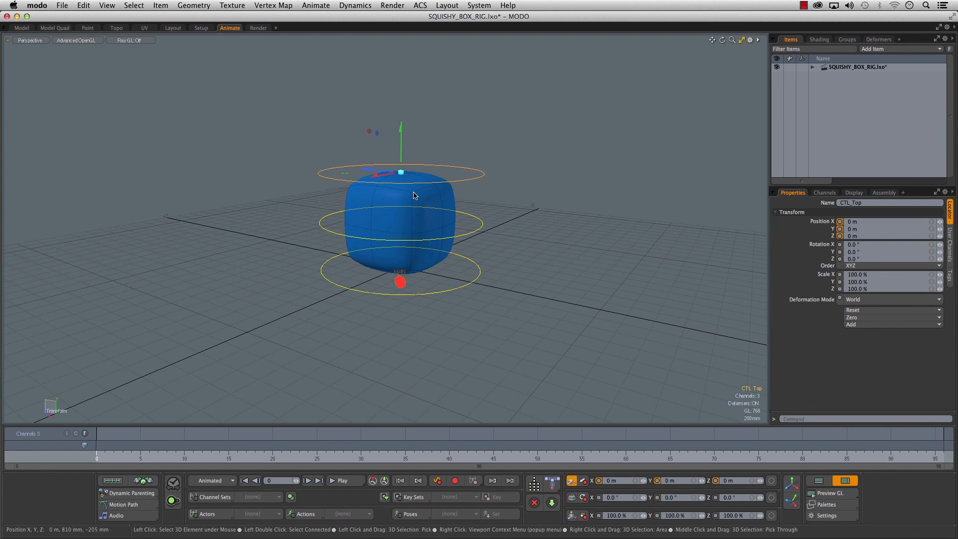
{"action": "key", "text": "Up"}
{"action": "key", "text": "Down"}
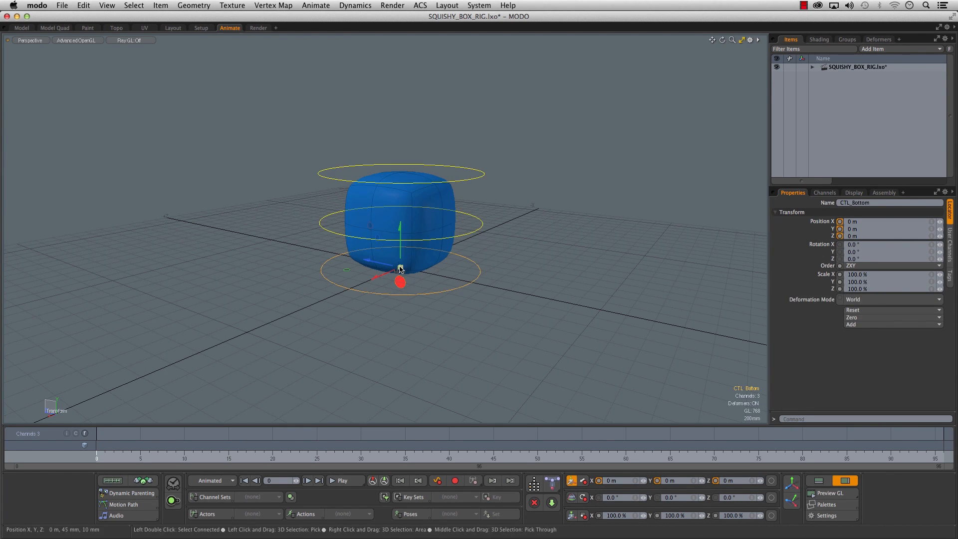
{"action": "left_click_drag", "start_coordinate": [400, 268], "coordinate": [349, 262]}
{"action": "key", "text": "Right"}
{"action": "left_click_drag", "start_coordinate": [400, 220], "coordinate": [508, 240]}
{"action": "key", "text": "Right"}
{"action": "left_click_drag", "start_coordinate": [400, 172], "coordinate": [394, 128]}
Rotate CTL_Mid to about 20° and CTL_Top to about 39.5° around X
{"action": "key", "text": "Left"}
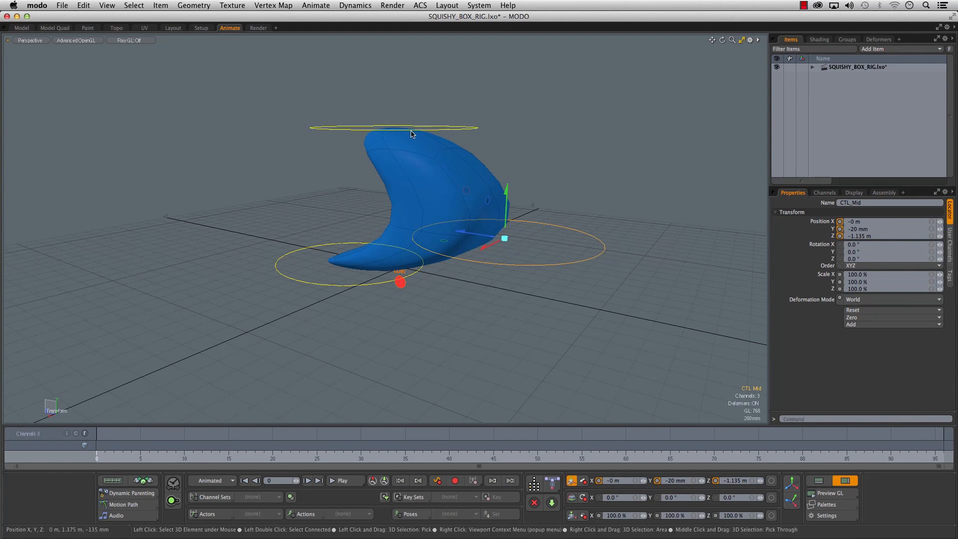
{"action": "key", "text": "e"}
{"action": "left_click_drag", "start_coordinate": [549, 206], "coordinate": [529, 202]}
{"action": "key", "text": "Right"}
{"action": "left_click_drag", "start_coordinate": [431, 103], "coordinate": [400, 72]}
Rotate CTL_MAIN to about -7°, -2° and -9.4°, and raise the whole rig above the ground plane
{"action": "key", "text": "Up"}
{"action": "left_click_drag", "start_coordinate": [412, 230], "coordinate": [524, 237]}
{"action": "key", "text": "w"}
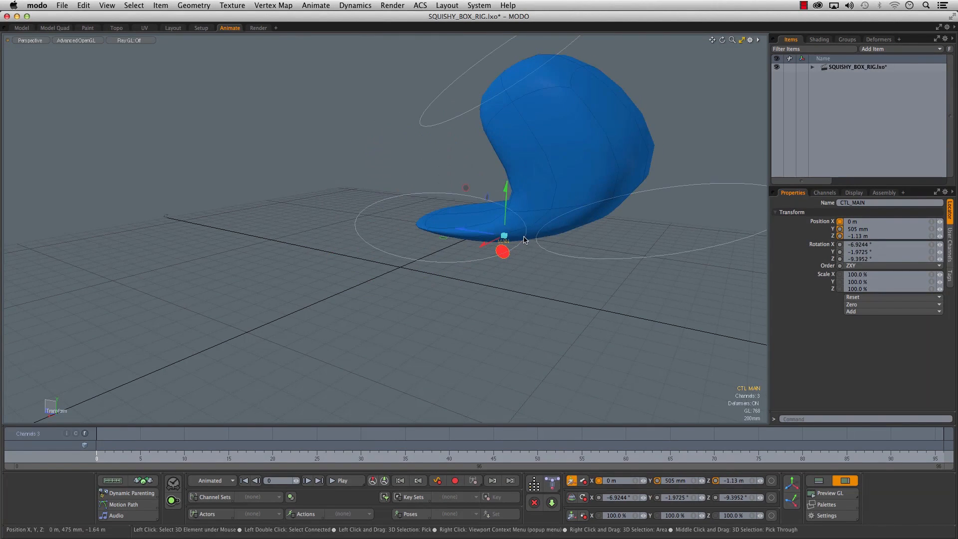
{"action": "left_click_drag", "start_coordinate": [576, 254], "coordinate": [383, 280], "text": "ctrl+alt"}
{"action": "left_click_drag", "start_coordinate": [437, 261], "coordinate": [431, 214]}
Move CTL_Mid slightly upward and CTL_Top to about X -63 mm, Y 950 mm, Z 756 mm
{"action": "key", "text": "Down"}
{"action": "key", "text": "Right"}
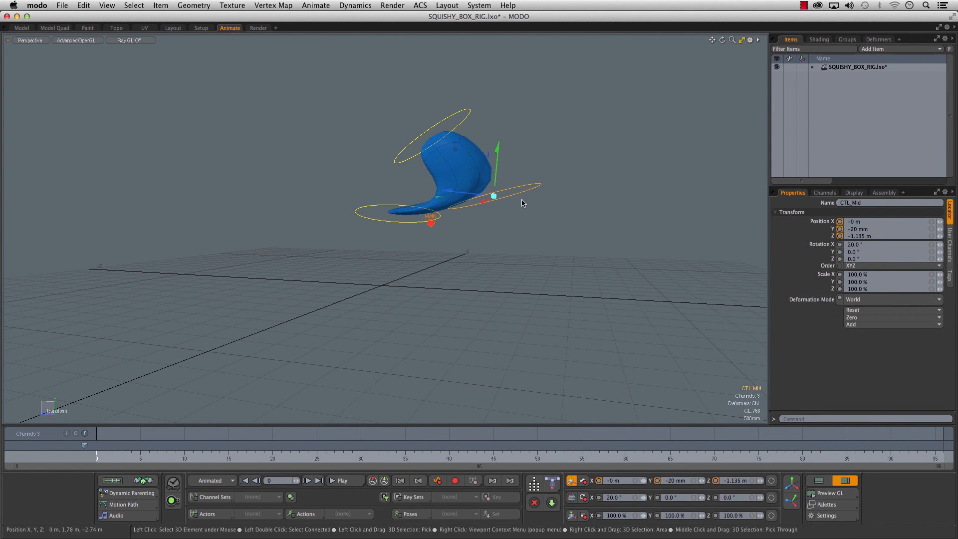
{"action": "left_click_drag", "start_coordinate": [494, 197], "coordinate": [504, 180]}
{"action": "key", "text": "Right"}
{"action": "left_click_drag", "start_coordinate": [434, 140], "coordinate": [405, 112]}
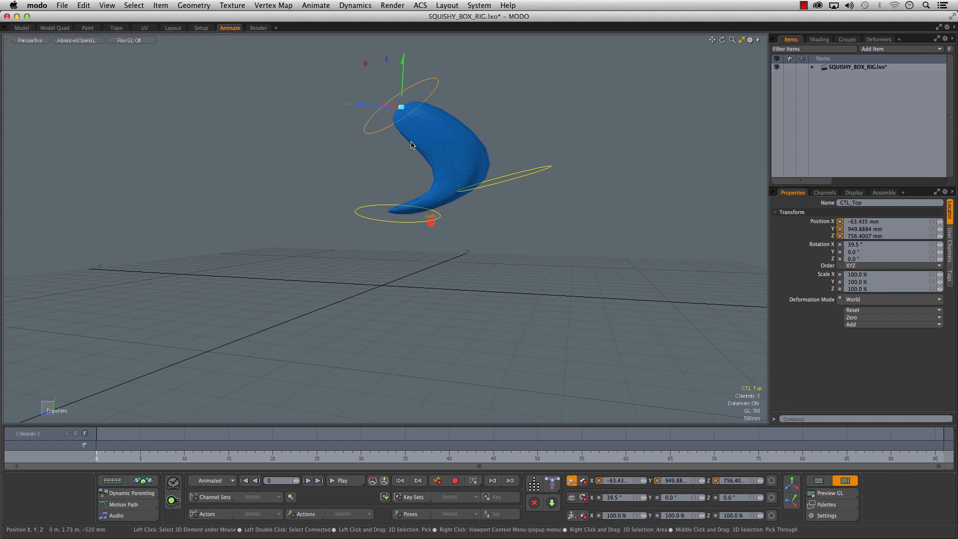
Reverse the bend by moving the bottom and middle controls to the opposite sides of the rig
{"action": "left_click", "coordinate": [396, 213]}
{"action": "left_click_drag", "start_coordinate": [396, 213], "coordinate": [489, 287]}
{"action": "left_click", "coordinate": [504, 180]}
{"action": "left_click_drag", "start_coordinate": [503, 179], "coordinate": [408, 208]}
Rotate CTL_Top to about 1.8° in X, -9.9° in Y and -22.3° in Z
{"action": "left_click", "coordinate": [428, 81]}
{"action": "key", "text": "e"}
{"action": "left_click_drag", "start_coordinate": [442, 77], "coordinate": [435, 109]}
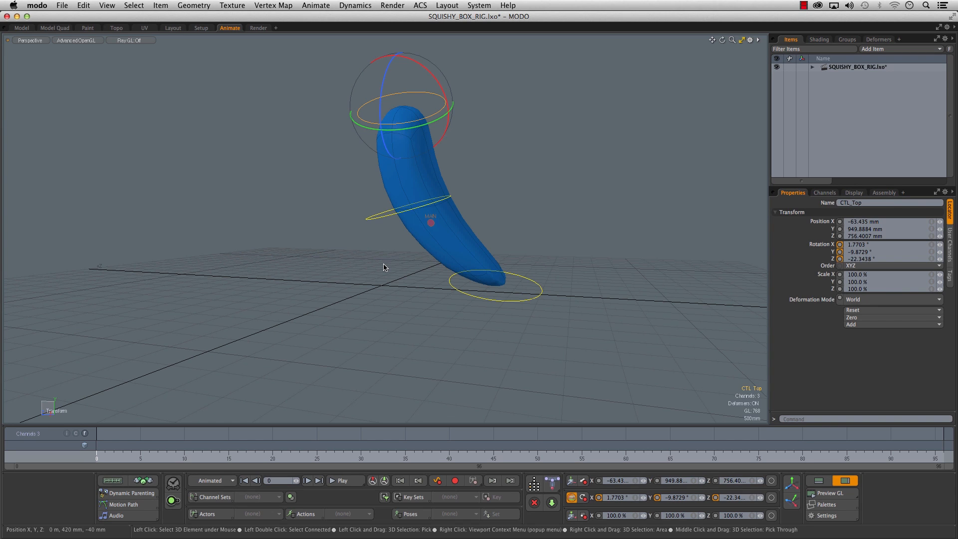
{"action": "key", "text": "alt"}
{"action": "left_click_drag", "start_coordinate": [588, 160], "coordinate": [569, 174], "text": "alt"}
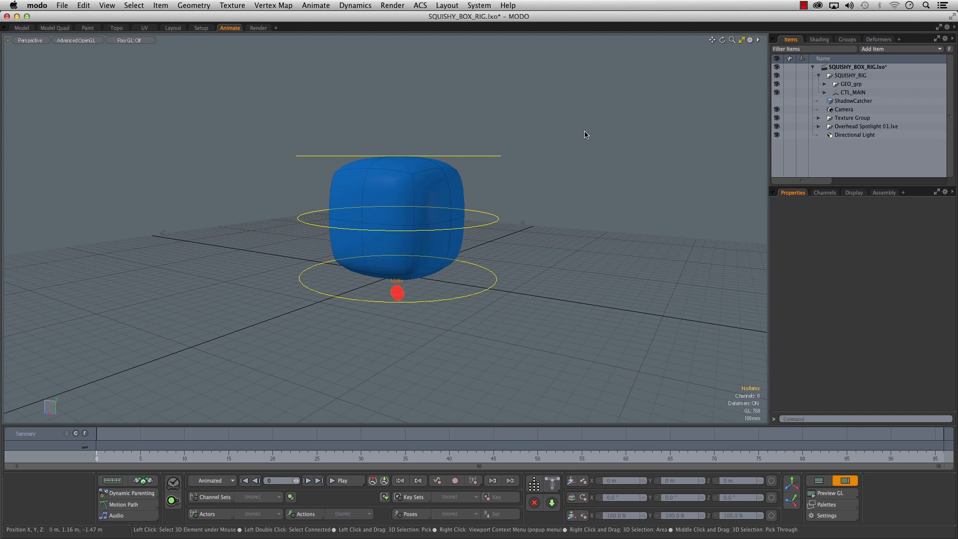
Create a new actor named SQUISHY_BOX with its mode set to Empty
{"action": "left_click", "coordinate": [209, 514]}
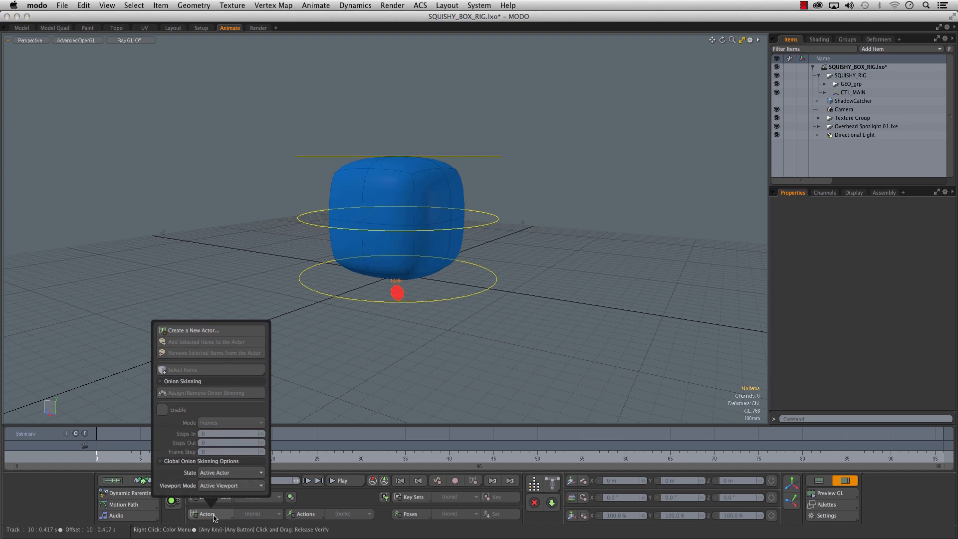
{"action": "left_click", "coordinate": [222, 330]}
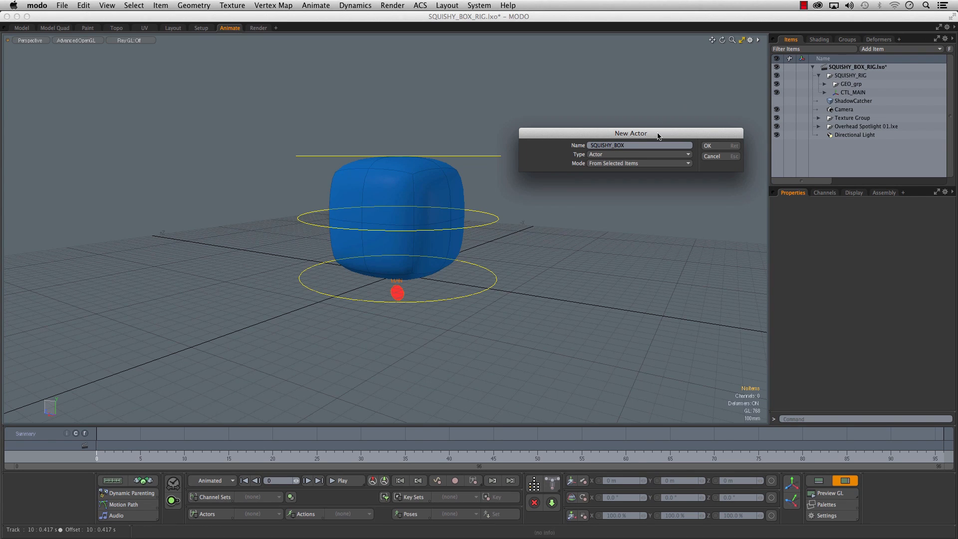
{"action": "left_click", "coordinate": [642, 154]}
{"action": "left_click", "coordinate": [643, 154]}
{"action": "left_click", "coordinate": [649, 163]}
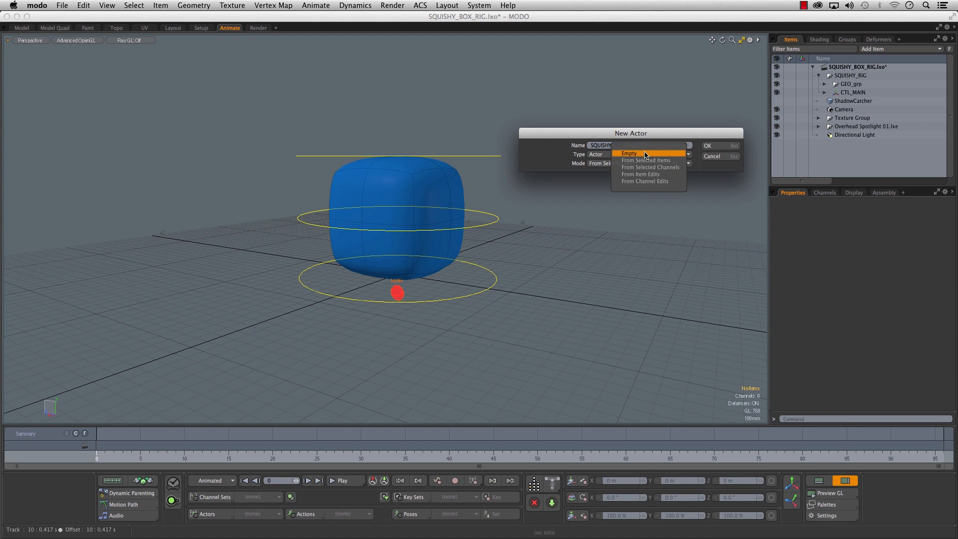
{"action": "left_click", "coordinate": [642, 154]}
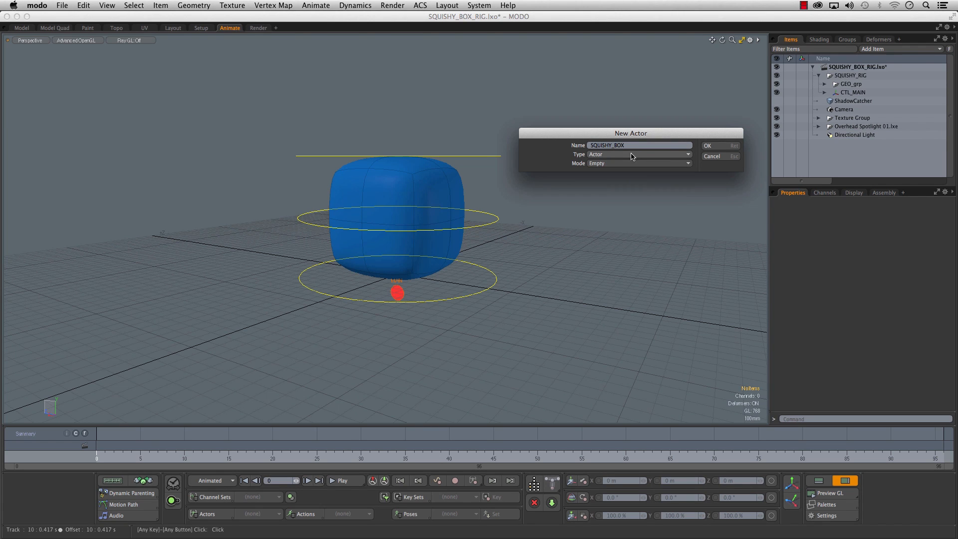
{"action": "left_click", "coordinate": [714, 146]}
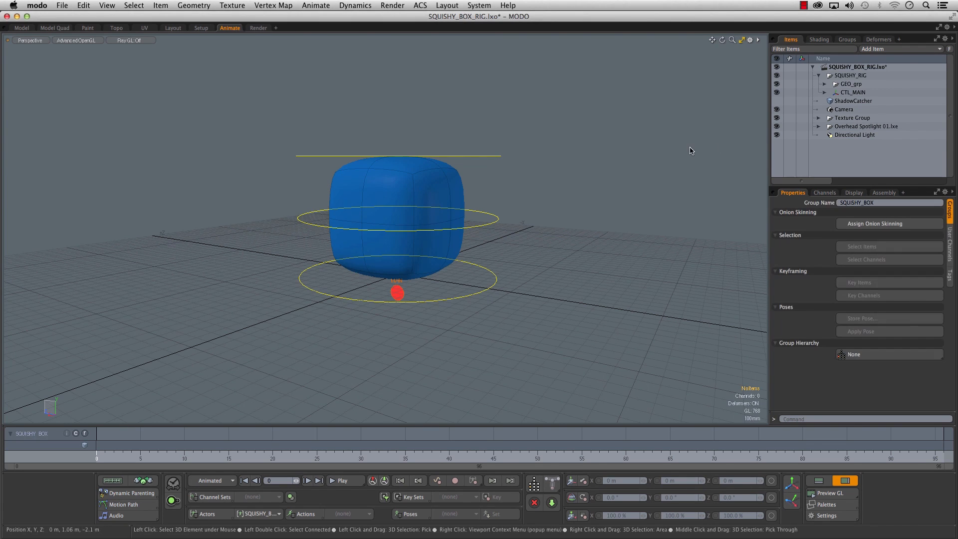
Show the SQUISHY_BOX actor among the scene groups and expand its contents
{"action": "left_click", "coordinate": [846, 40]}
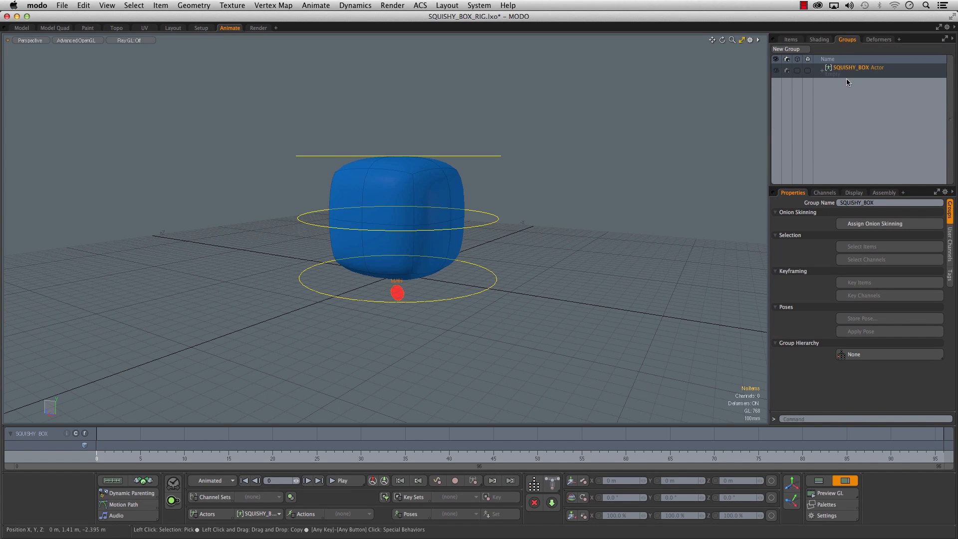
{"action": "left_click", "coordinate": [820, 71]}
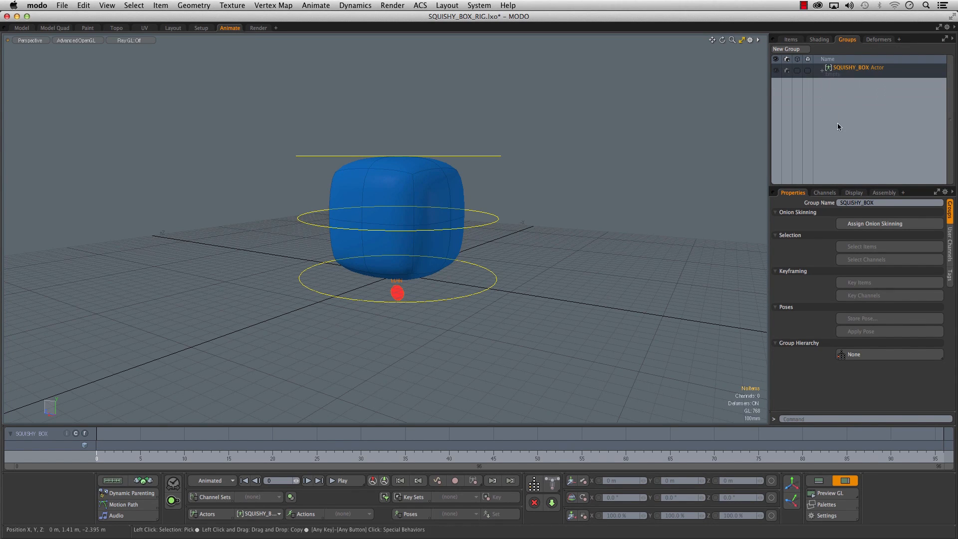
{"action": "left_click", "coordinate": [823, 73]}
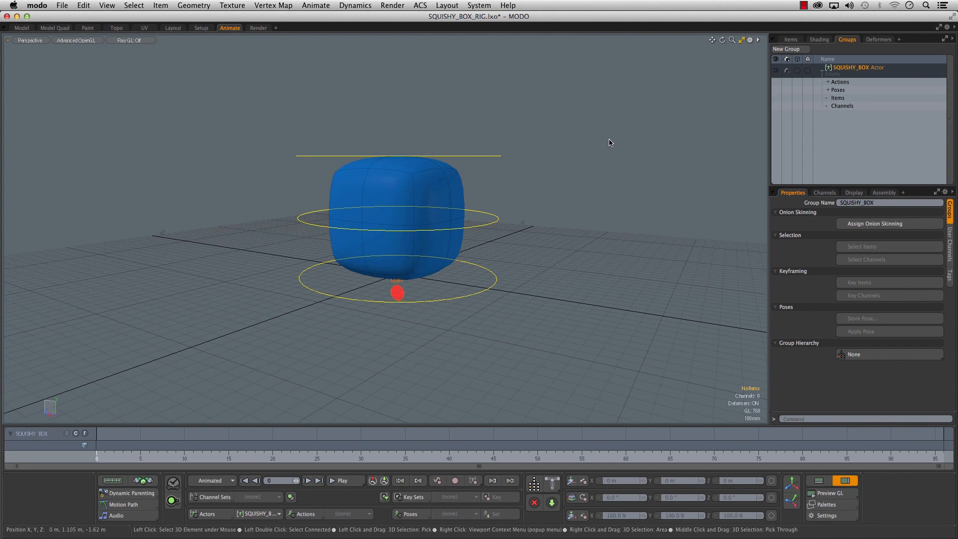
Display CTL_Top's channels in an enlarged channel list, down to its position, rotation and scale
{"action": "left_click", "coordinate": [499, 155]}
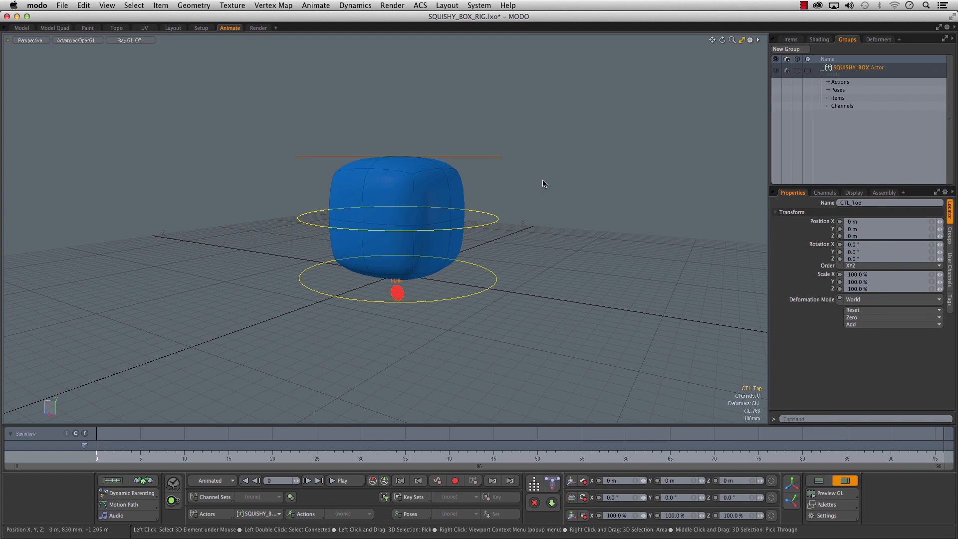
{"action": "left_click", "coordinate": [825, 192]}
{"action": "left_click_drag", "start_coordinate": [910, 191], "coordinate": [913, 156]}
{"action": "mouse_move", "coordinate": [952, 183]}
{"action": "left_mouse_down"}
{"action": "mouse_move", "coordinate": [953, 244]}
{"action": "mouse_move", "coordinate": [954, 192]}
{"action": "left_mouse_up"}
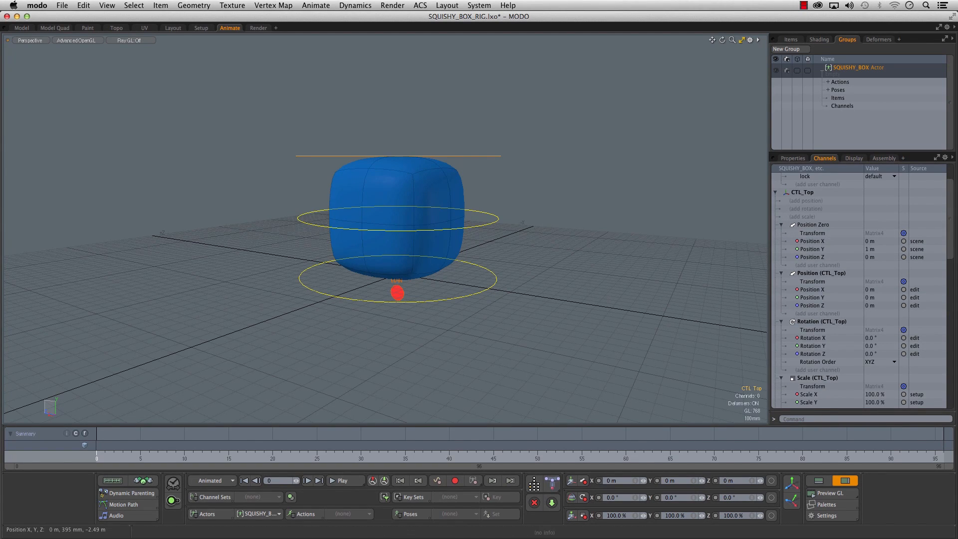
{"action": "left_click_drag", "start_coordinate": [950, 241], "coordinate": [950, 250]}
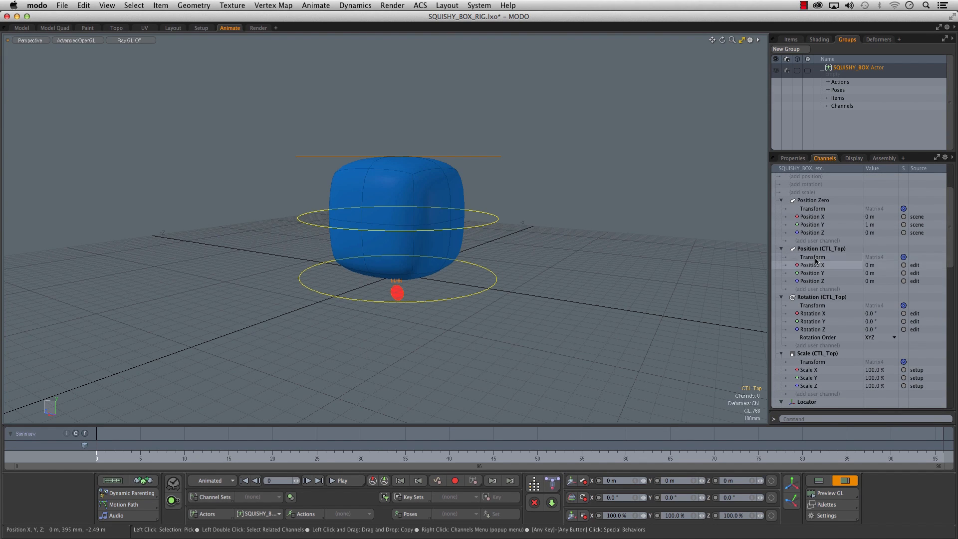
Add CTL_Top's X, Y and Z position, rotation and scale channels to the SQUISHY_BOX actor, leaving out Position Zero
{"action": "left_click", "coordinate": [823, 385]}
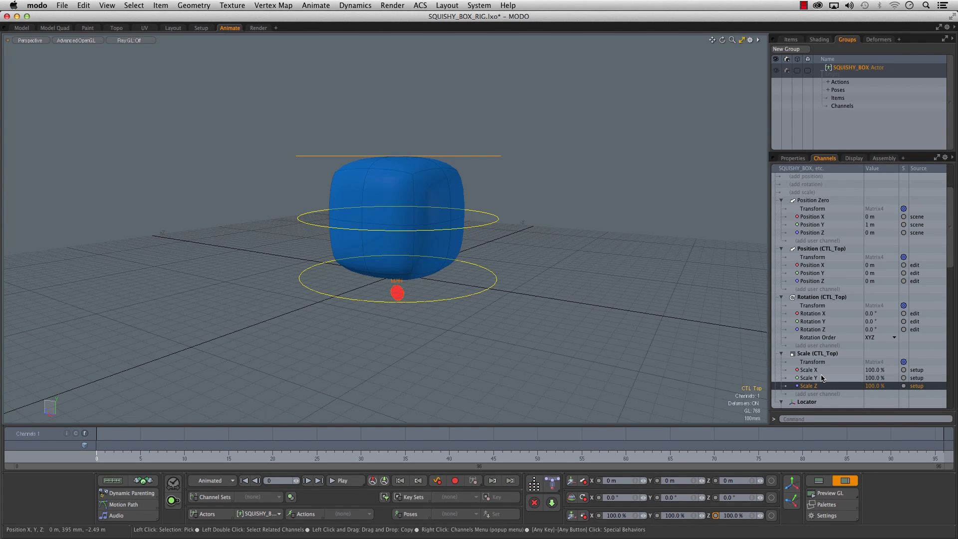
{"action": "left_click", "coordinate": [815, 377]}
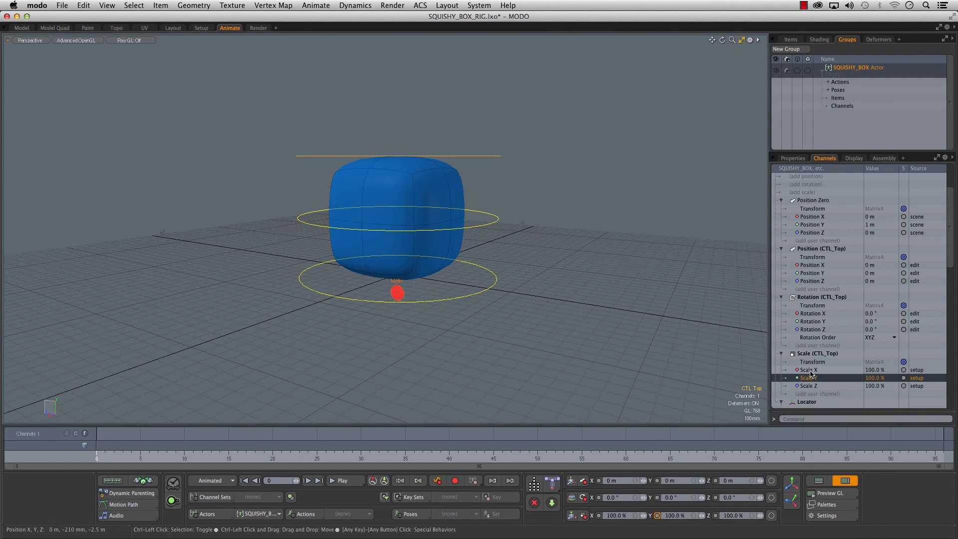
{"action": "left_click", "coordinate": [808, 370], "text": "ctrl"}
{"action": "left_click", "coordinate": [811, 386], "text": "ctrl"}
{"action": "left_click", "coordinate": [813, 329], "text": "ctrl"}
{"action": "left_click", "coordinate": [812, 322], "text": "ctrl"}
{"action": "left_click", "coordinate": [814, 313], "text": "ctrl"}
{"action": "left_click", "coordinate": [811, 280], "text": "ctrl"}
{"action": "left_click", "coordinate": [811, 273], "text": "ctrl"}
{"action": "left_click", "coordinate": [812, 265], "text": "ctrl"}
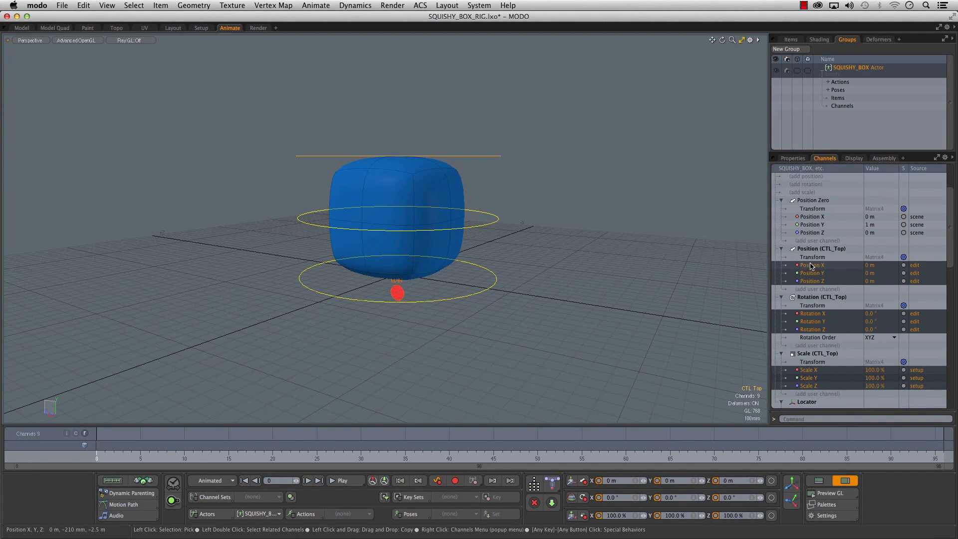
{"action": "left_click_drag", "start_coordinate": [808, 268], "coordinate": [848, 106]}
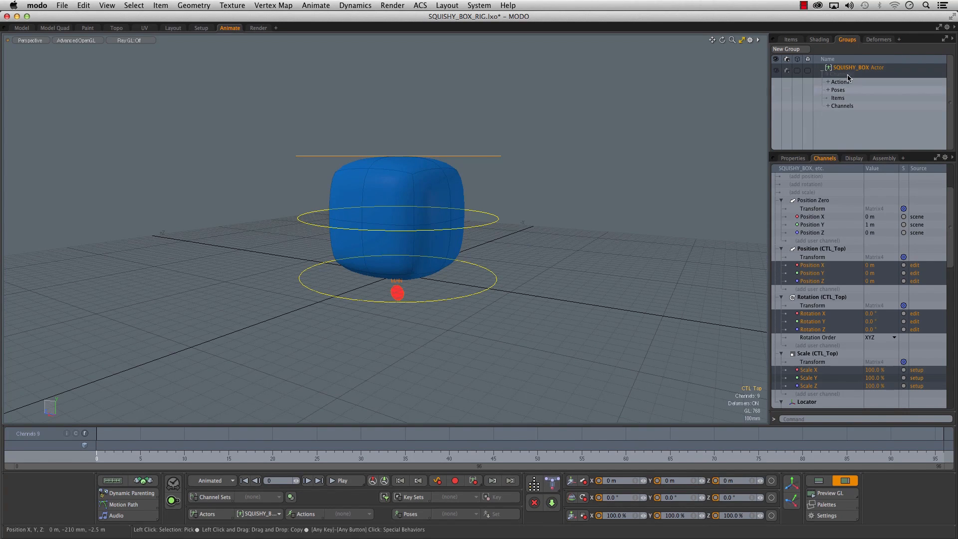
Add CTL_Mid's X, Y and Z position, rotation and scale channels to the SQUISHY_BOX actor
{"action": "left_click", "coordinate": [523, 233]}
{"action": "left_click", "coordinate": [524, 222]}
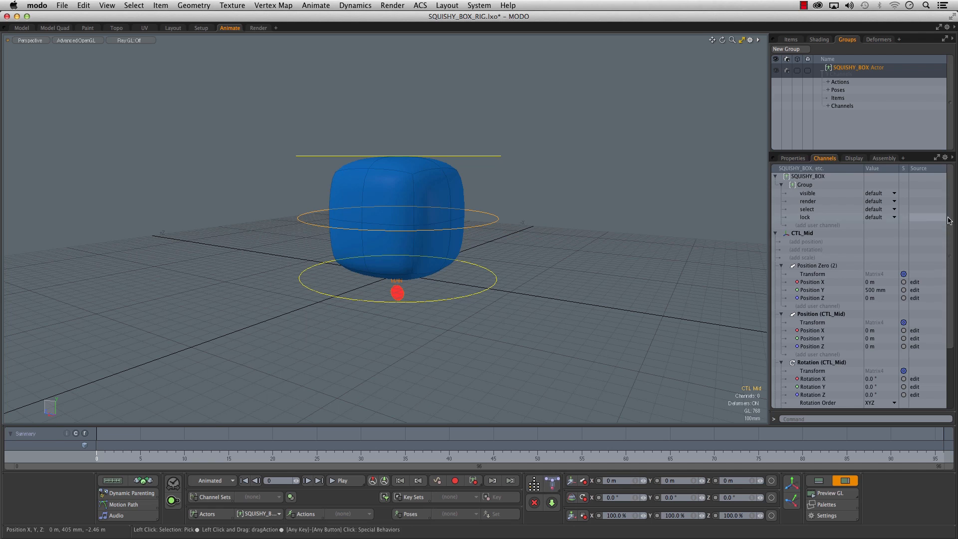
{"action": "scroll", "coordinate": [805, 262], "scroll_direction": "down", "scroll_amount": 3}
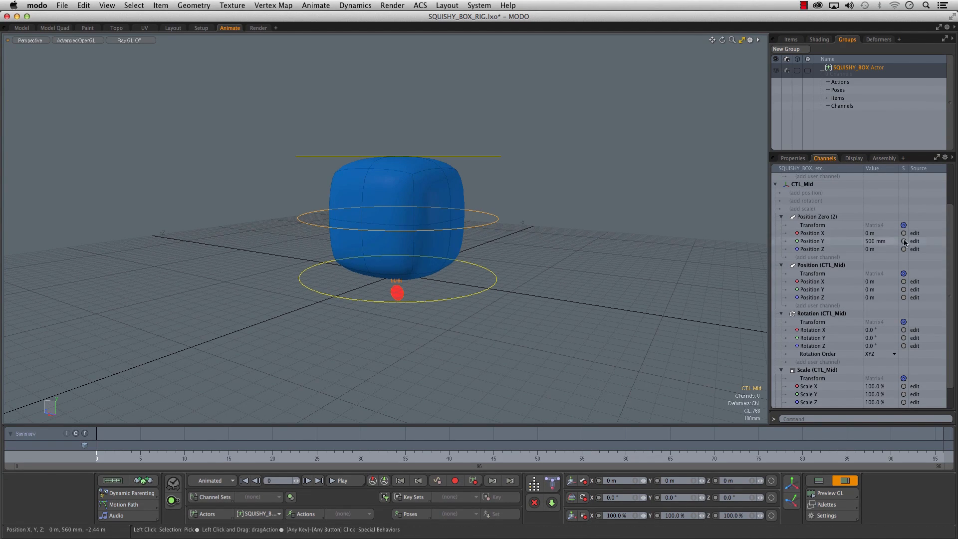
{"action": "left_click_drag", "start_coordinate": [813, 282], "coordinate": [812, 402]}
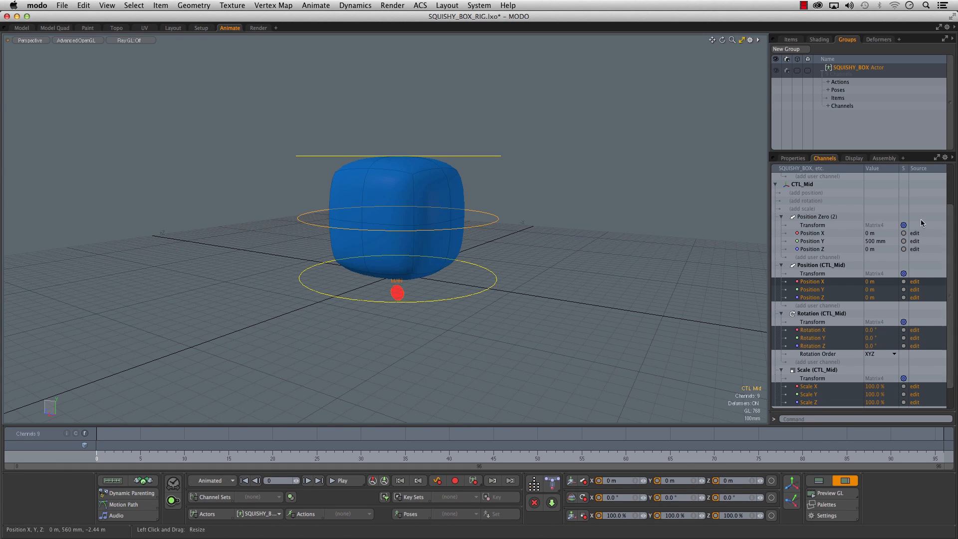
{"action": "left_click_drag", "start_coordinate": [818, 282], "coordinate": [850, 111]}
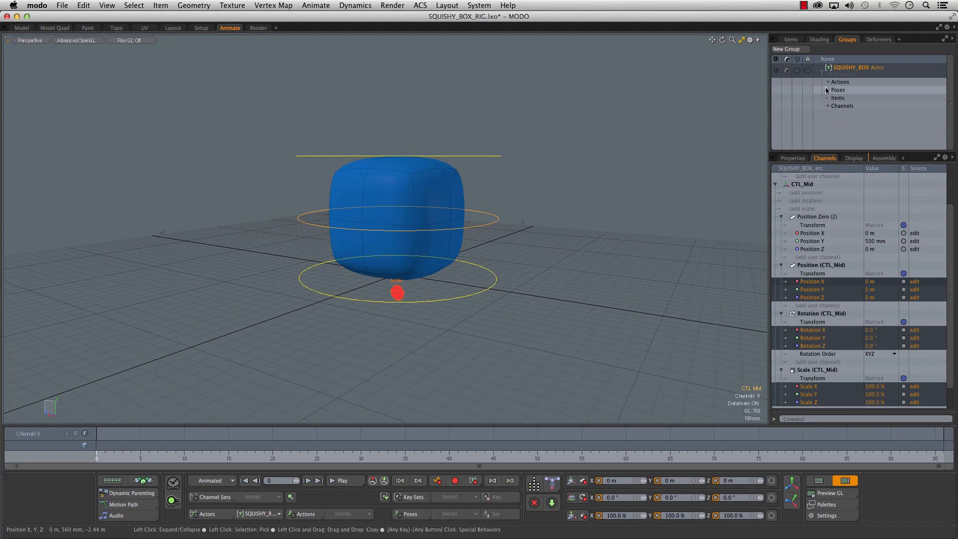
Select CTL_Bottom and expand its position, rotation and scale channels
{"action": "left_click", "coordinate": [532, 307]}
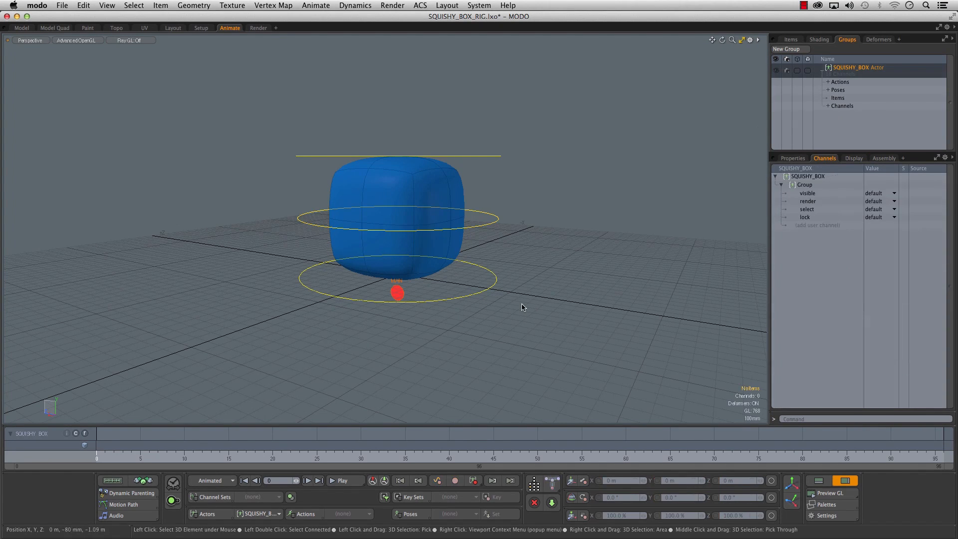
{"action": "left_click", "coordinate": [497, 280]}
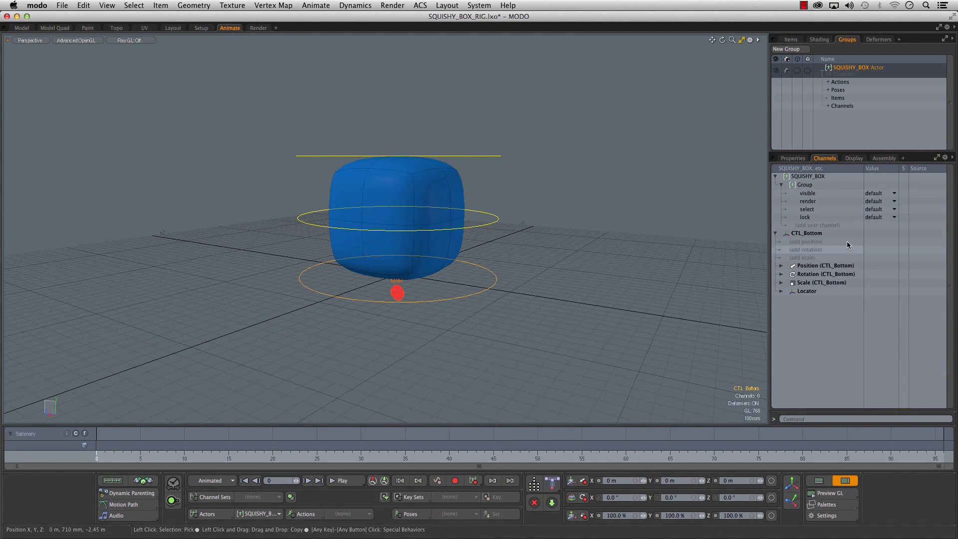
{"action": "left_click", "coordinate": [781, 266]}
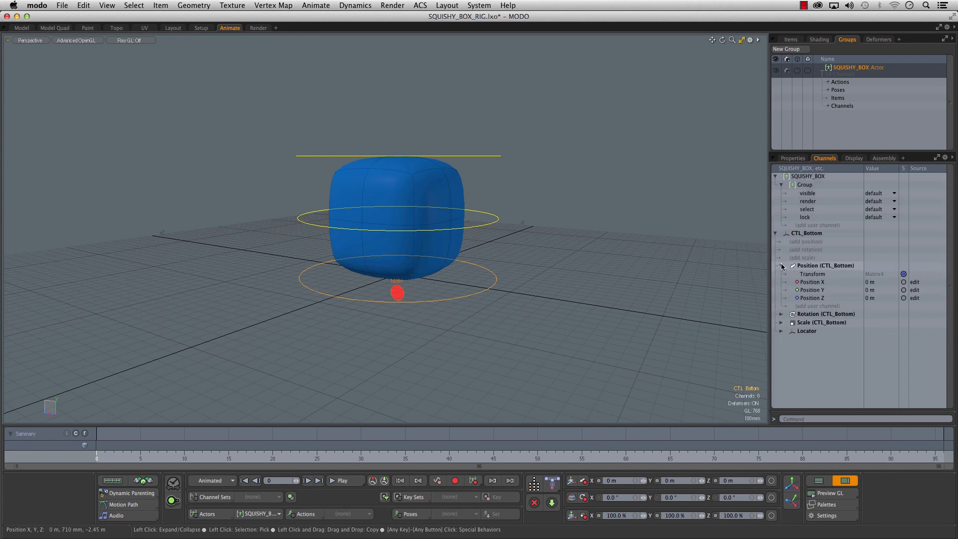
{"action": "left_click", "coordinate": [781, 314]}
{"action": "left_click", "coordinate": [780, 371]}
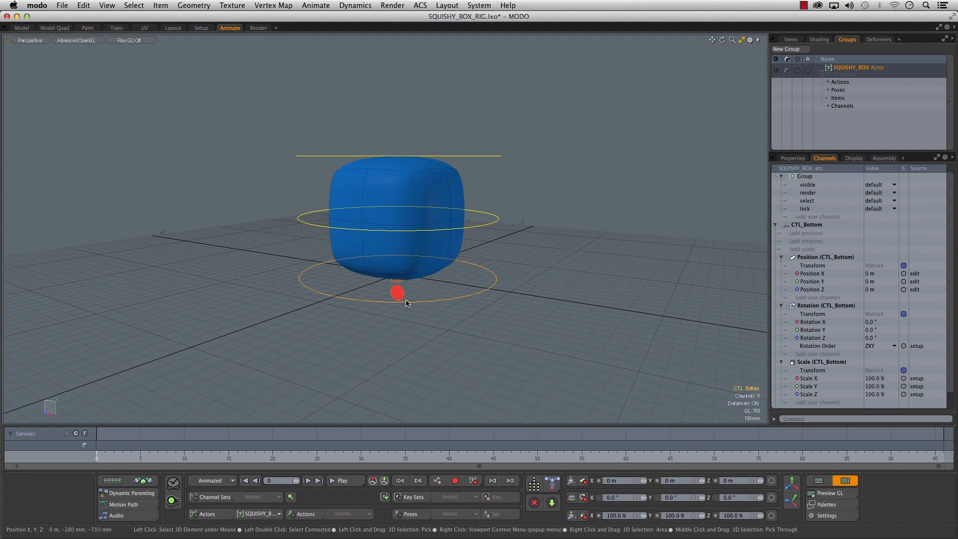
Add CTL_Bottom's X, Y and Z position, rotation and scale channels to the SQUISHY_BOX actor
{"action": "left_click", "coordinate": [815, 273]}
{"action": "left_click", "coordinate": [813, 282], "text": "ctrl"}
{"action": "left_click", "coordinate": [812, 290], "text": "ctrl"}
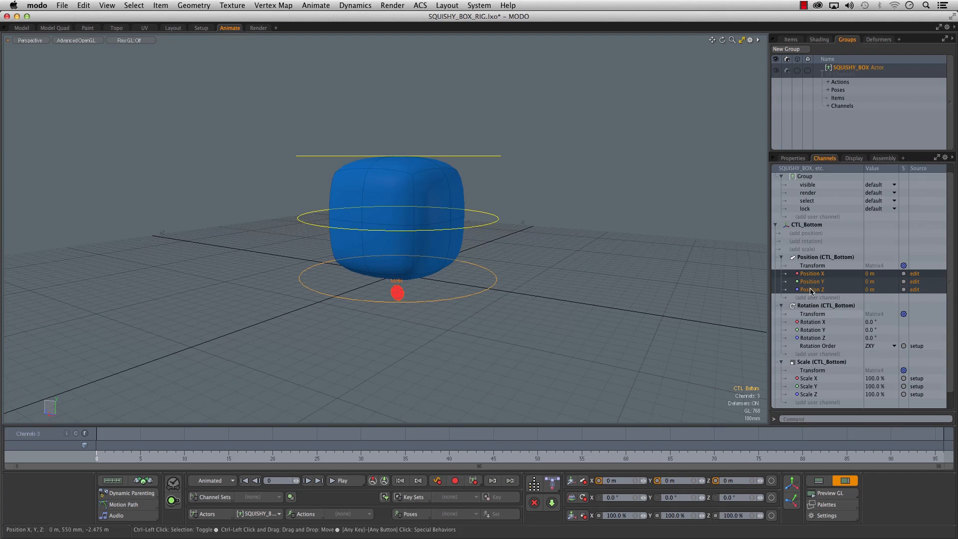
{"action": "left_click", "coordinate": [812, 322], "text": "ctrl"}
{"action": "left_click", "coordinate": [812, 330], "text": "ctrl"}
{"action": "left_click", "coordinate": [811, 338], "text": "ctrl"}
{"action": "left_click", "coordinate": [810, 378], "text": "ctrl"}
{"action": "left_click", "coordinate": [809, 387], "text": "ctrl"}
{"action": "left_click", "coordinate": [809, 394], "text": "ctrl"}
{"action": "left_click_drag", "start_coordinate": [811, 273], "coordinate": [836, 106]}
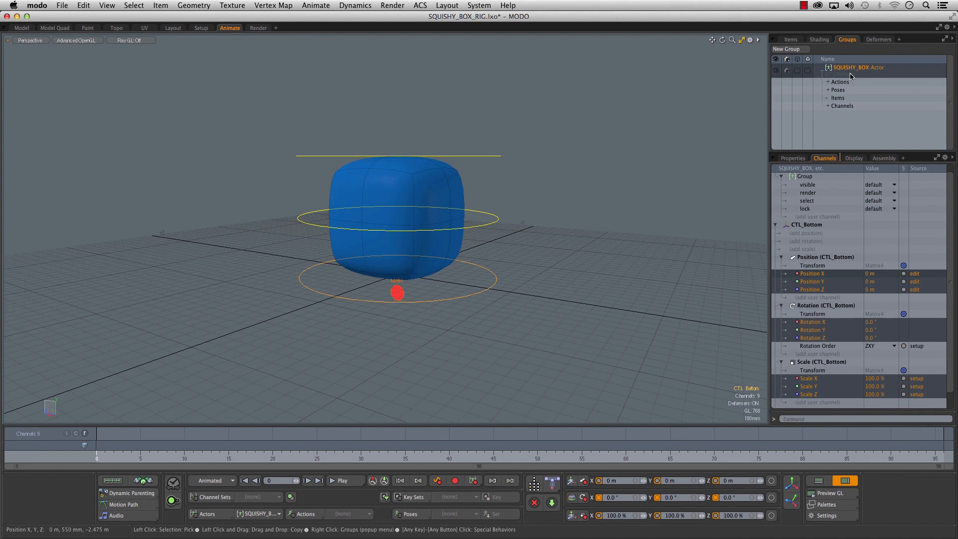
Enlarge the groups list and review the channels assigned to the SQUISHY_BOX actor
{"action": "left_click", "coordinate": [828, 105]}
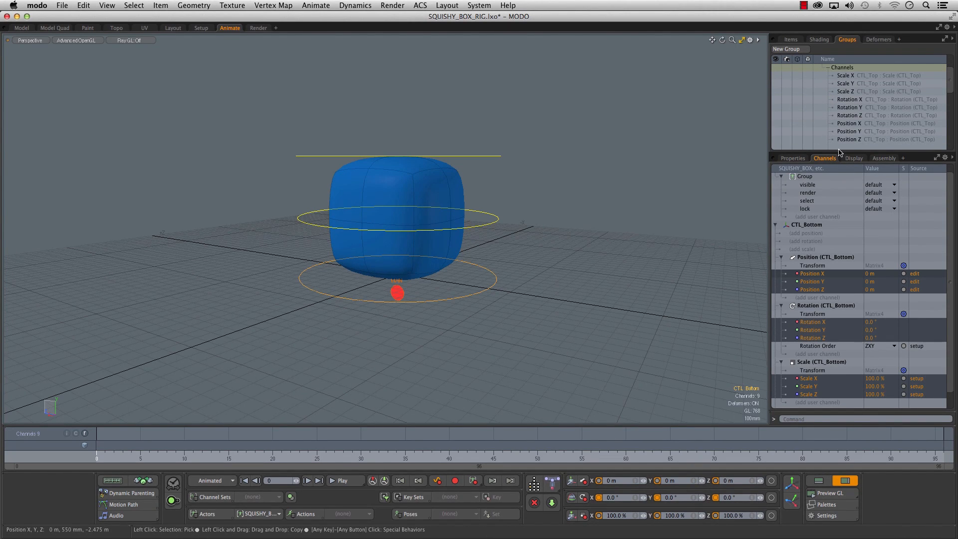
{"action": "left_click_drag", "start_coordinate": [839, 152], "coordinate": [846, 330]}
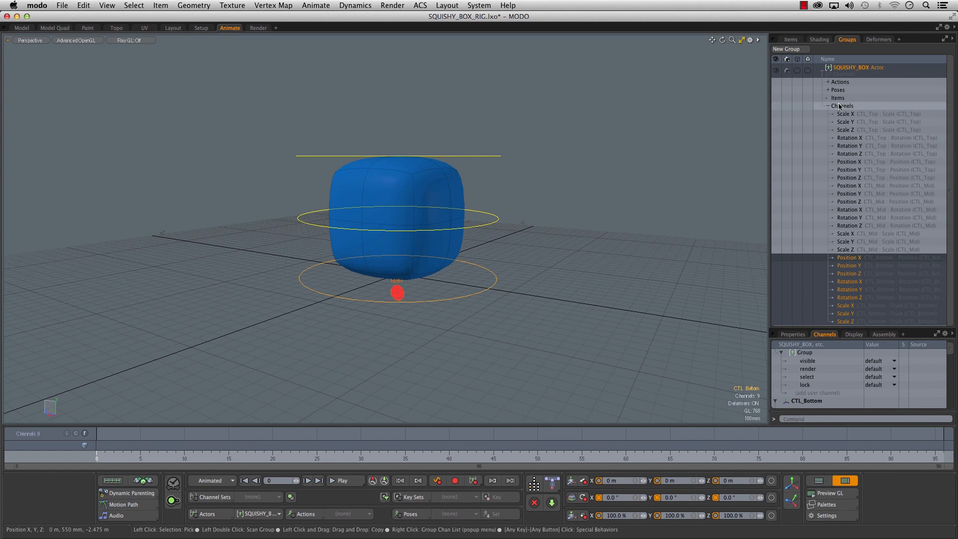
{"action": "left_click", "coordinate": [827, 106]}
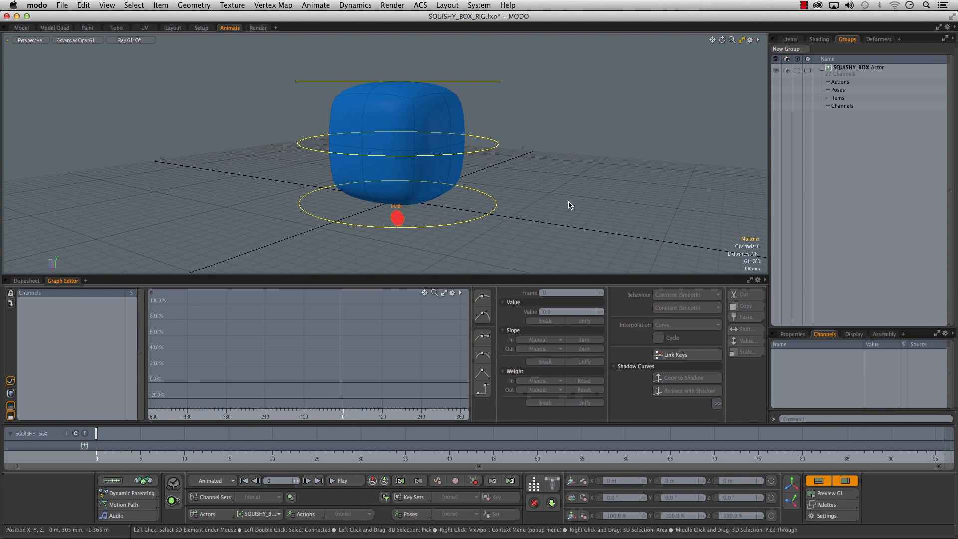
Key all of the SQUISHY_BOX actor's channels at frame 0 and list them in the Graph Editor
{"action": "left_click", "coordinate": [473, 482]}
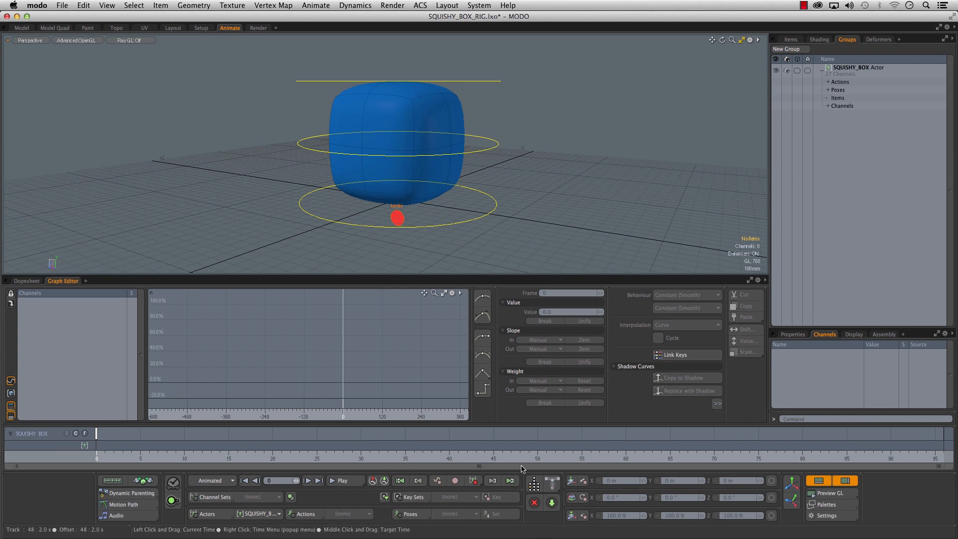
{"action": "left_click", "coordinate": [11, 393]}
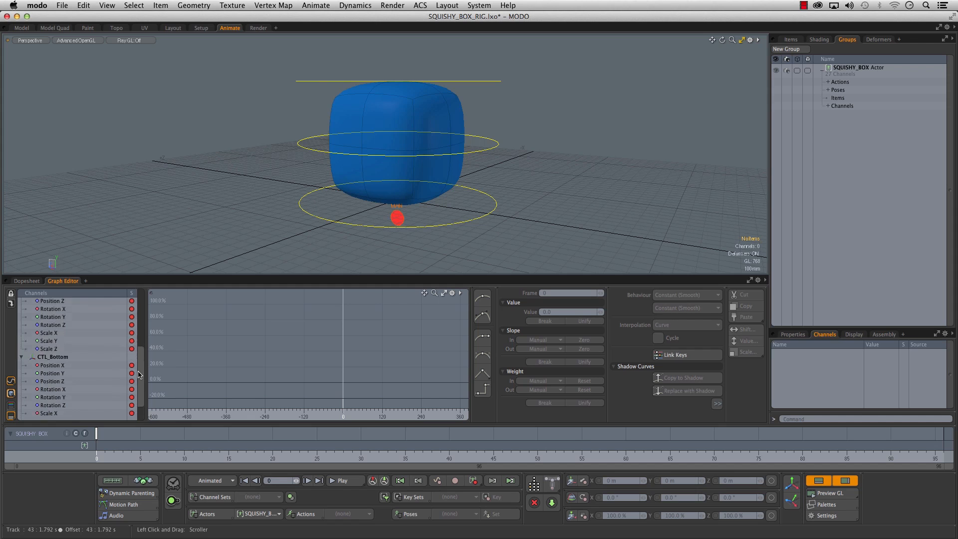
{"action": "scroll", "coordinate": [67, 340], "scroll_direction": "down", "scroll_amount": 5}
{"action": "scroll", "coordinate": [68, 341], "scroll_direction": "up", "scroll_amount": 5}
{"action": "scroll", "coordinate": [261, 233], "scroll_direction": "down", "scroll_amount": 4}
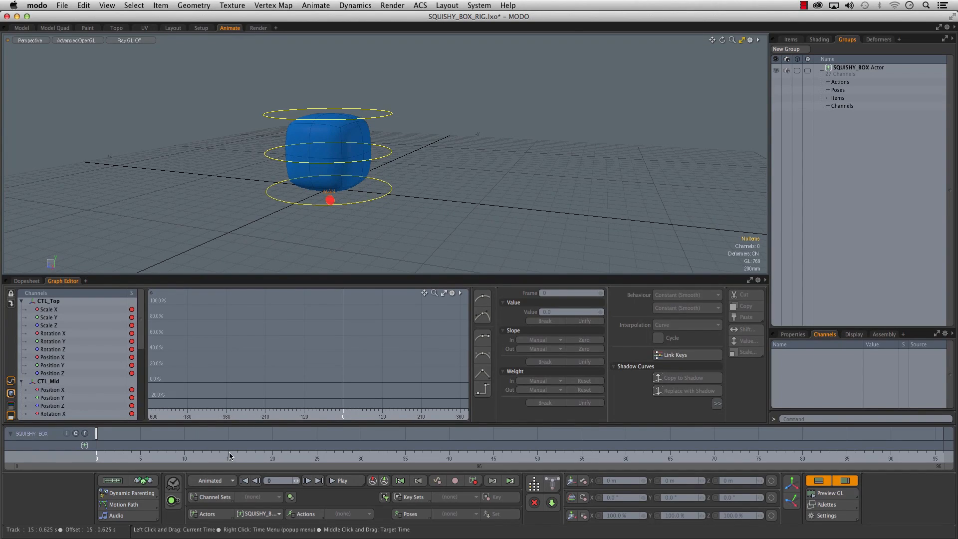
At frame 15, move CTL_Mid out to one side and CTL_Top up and out to the opposite side
{"action": "left_click", "coordinate": [380, 161]}
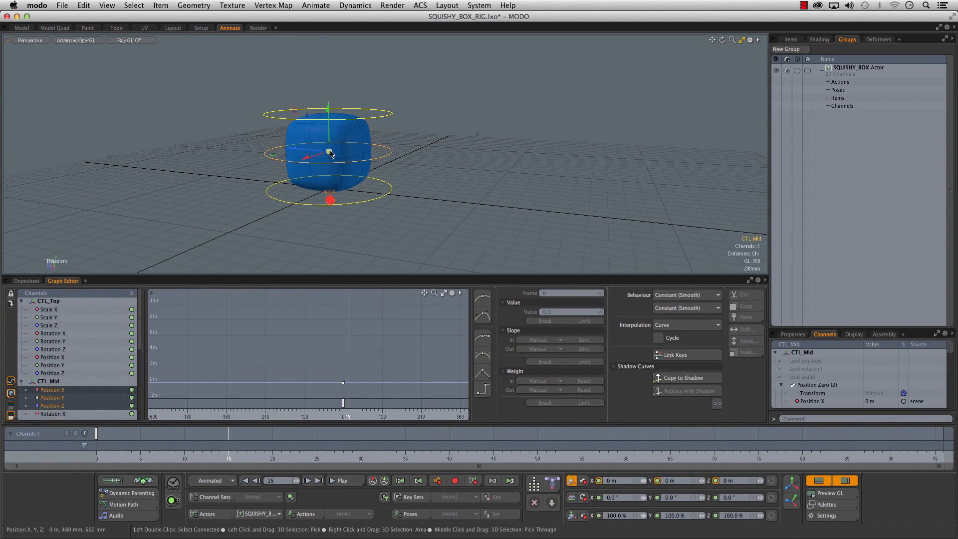
{"action": "left_click_drag", "start_coordinate": [331, 154], "coordinate": [440, 158]}
{"action": "left_click", "coordinate": [385, 128]}
{"action": "left_click", "coordinate": [378, 175]}
{"action": "left_click", "coordinate": [390, 139]}
{"action": "left_click", "coordinate": [381, 127]}
{"action": "left_click_drag", "start_coordinate": [328, 113], "coordinate": [249, 77]}
At frame 15, move CTL_Bottom to about Y -940 mm and Z -680 mm
{"action": "left_click", "coordinate": [280, 204]}
{"action": "key", "text": "Up"}
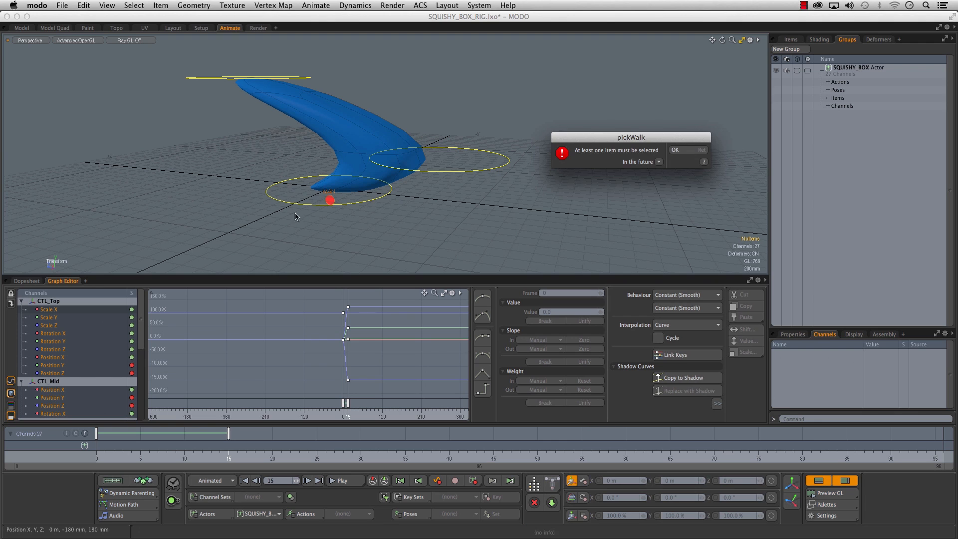
{"action": "left_click", "coordinate": [316, 211]}
{"action": "left_click", "coordinate": [695, 152]}
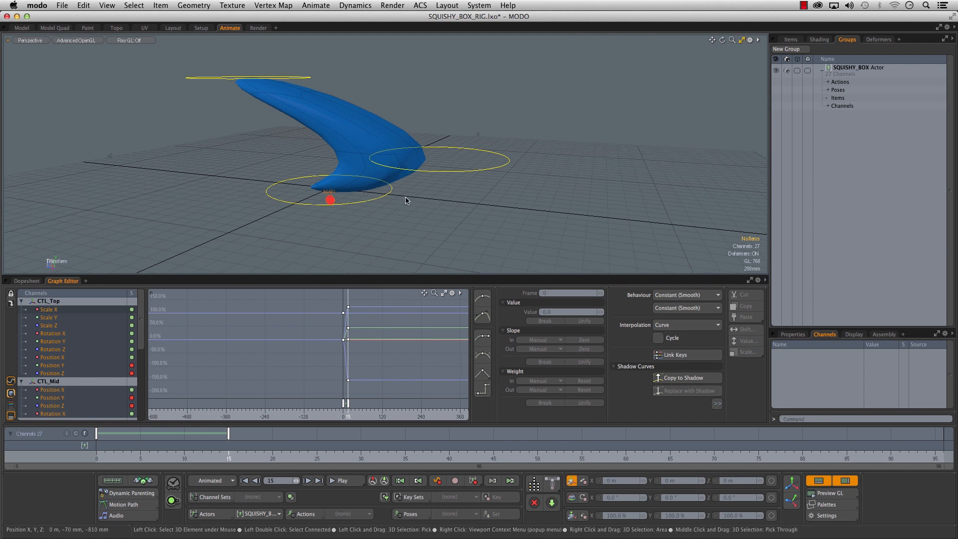
{"action": "left_click", "coordinate": [363, 201]}
{"action": "left_click_drag", "start_coordinate": [329, 189], "coordinate": [376, 263]}
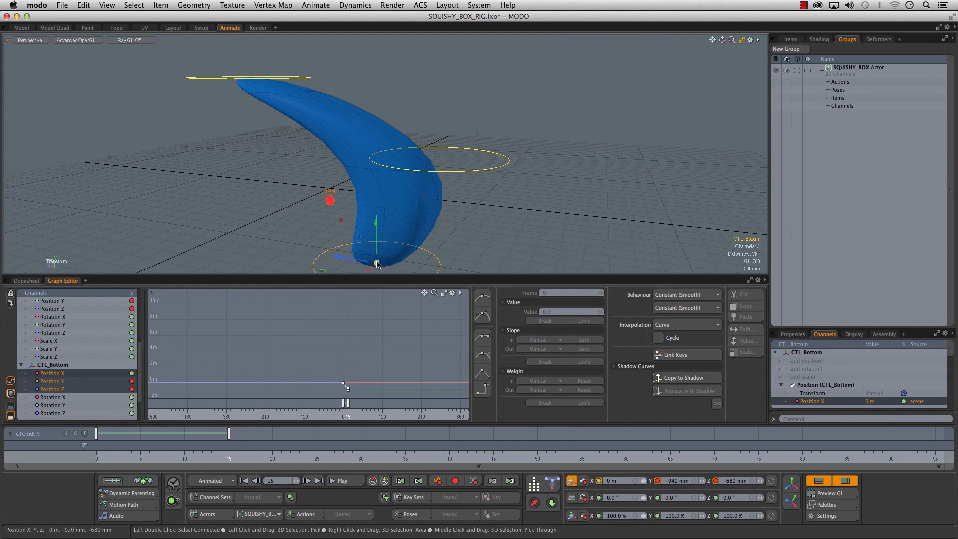
{"action": "left_click", "coordinate": [475, 483]}
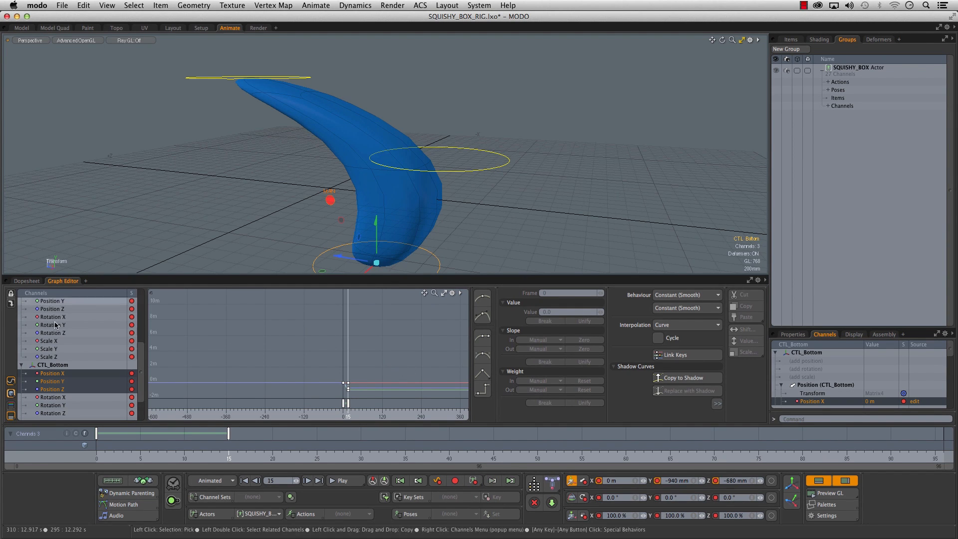
{"action": "scroll", "coordinate": [585, 190], "scroll_direction": "down", "scroll_amount": 1}
{"action": "scroll", "coordinate": [585, 190], "scroll_direction": "down", "scroll_amount": 1}
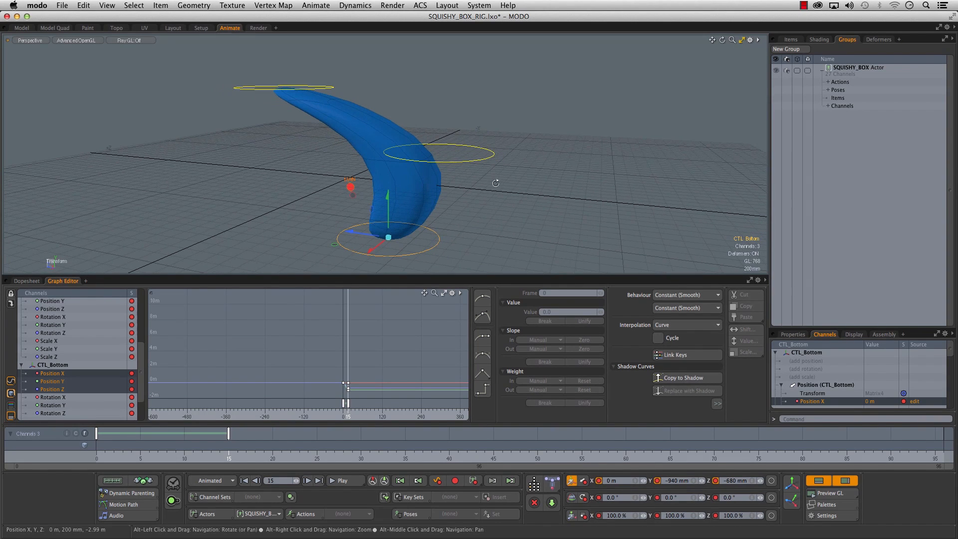
At frame 30, move CTL_Bottom to about Y -1.3 m, Z 1.37 m and CTL_Mid to about Y -300 mm, Z 4.31 m
{"action": "left_click", "coordinate": [361, 458]}
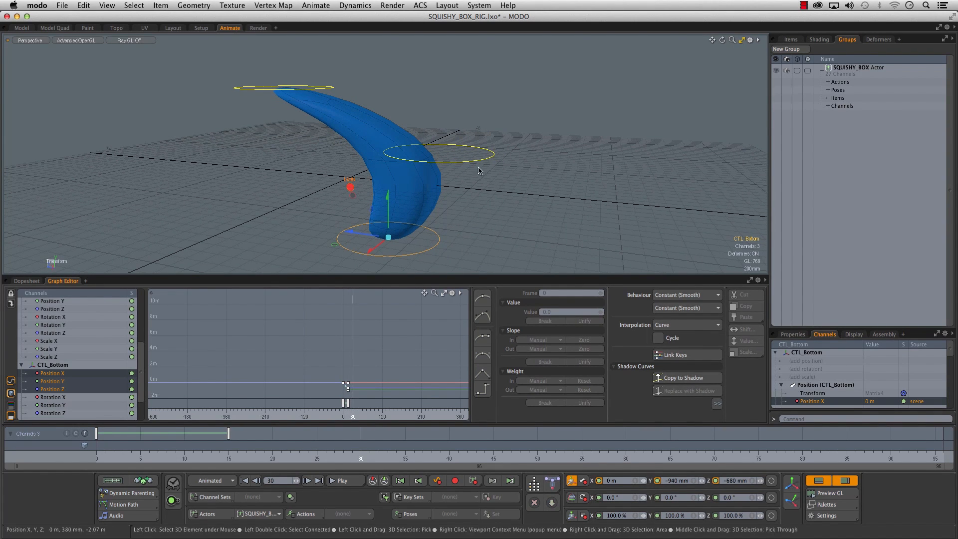
{"action": "left_click_drag", "start_coordinate": [397, 251], "coordinate": [290, 256]}
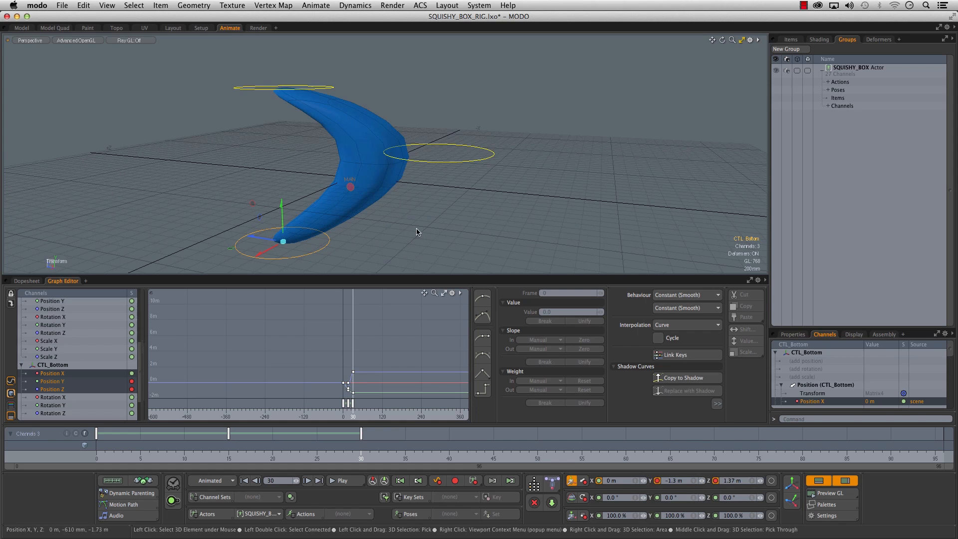
{"action": "left_click", "coordinate": [488, 159]}
{"action": "left_click_drag", "start_coordinate": [450, 152], "coordinate": [168, 149]}
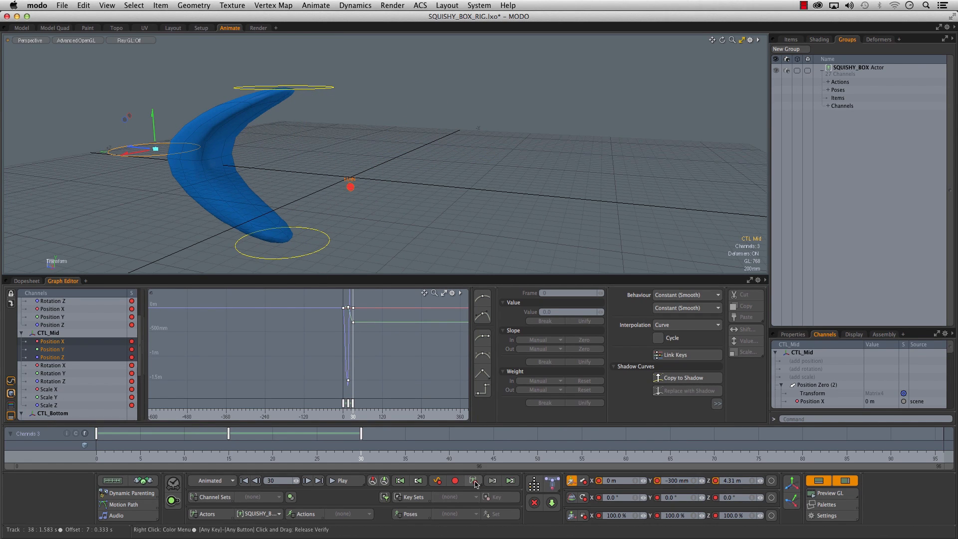
Select the rig's channels down to CTL_Bottom Scale Z in the Graph Editor to examine their keys
{"action": "scroll", "coordinate": [73, 319], "scroll_direction": "up", "scroll_amount": 2}
{"action": "left_click", "coordinate": [74, 310]}
{"action": "scroll", "coordinate": [75, 360], "scroll_direction": "down", "scroll_amount": 5}
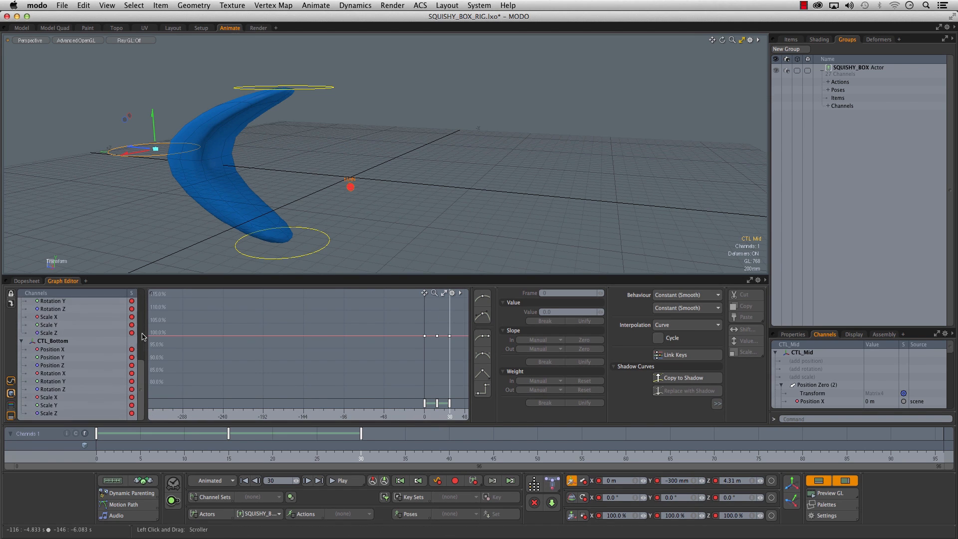
{"action": "left_click", "coordinate": [79, 413], "text": "shift"}
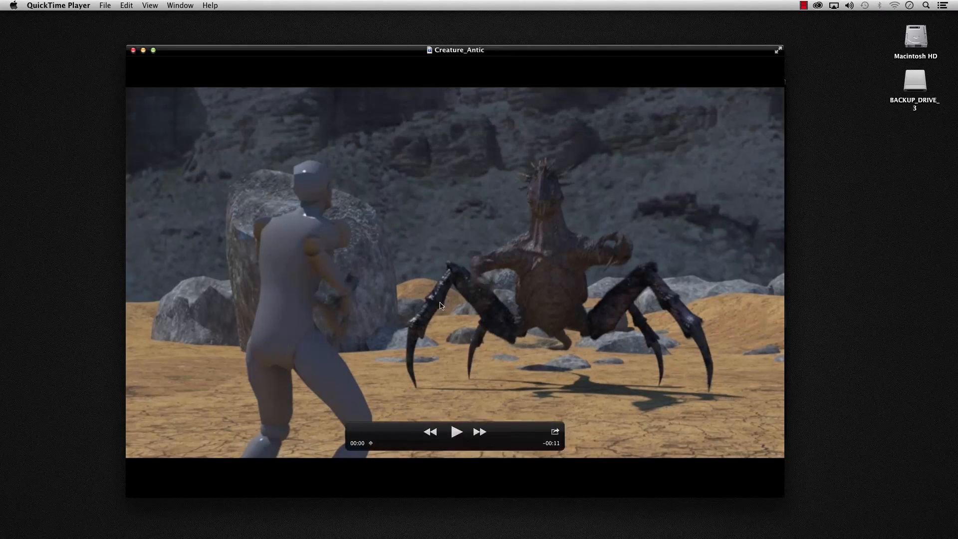
Switch to QuickTime Player, play the Creature_Antic clip and scrub through it to study the creature's anticipation
{"action": "left_click", "coordinate": [462, 438]}
{"action": "left_click_drag", "start_coordinate": [517, 441], "coordinate": [505, 484]}
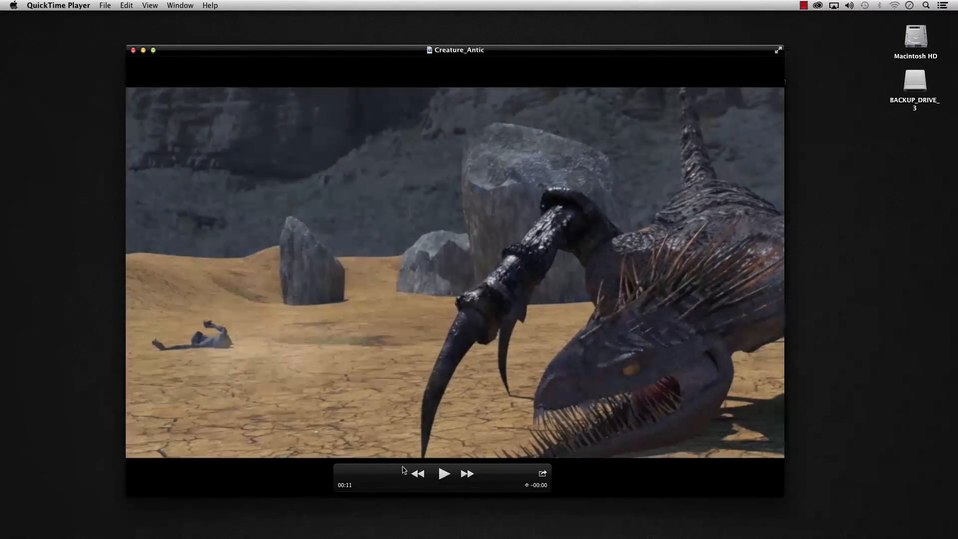
{"action": "left_click", "coordinate": [443, 474]}
{"action": "mouse_move", "coordinate": [368, 485]}
{"action": "left_mouse_down"}
{"action": "mouse_move", "coordinate": [380, 483]}
{"action": "mouse_move", "coordinate": [361, 492]}
{"action": "mouse_move", "coordinate": [382, 492]}
{"action": "left_mouse_up"}
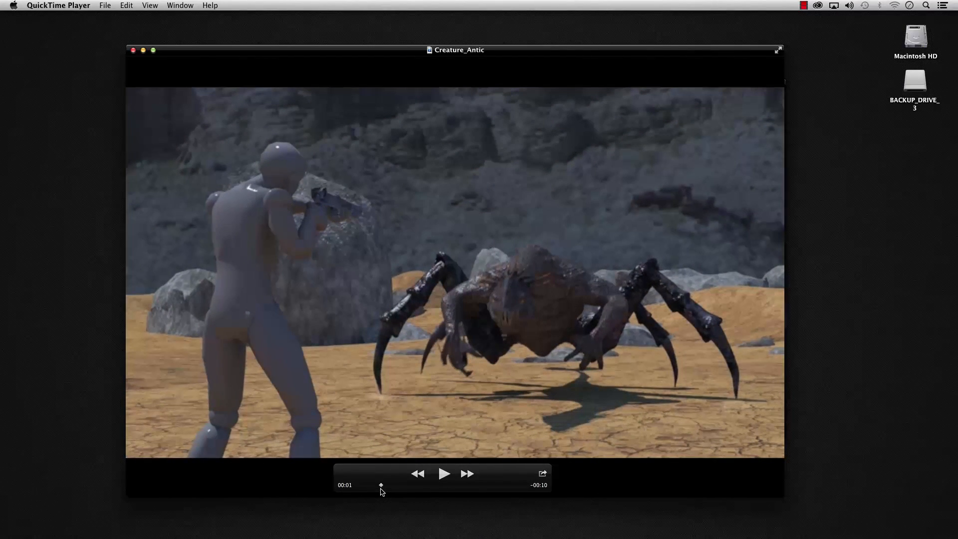
{"action": "left_click_drag", "start_coordinate": [382, 492], "coordinate": [527, 468]}
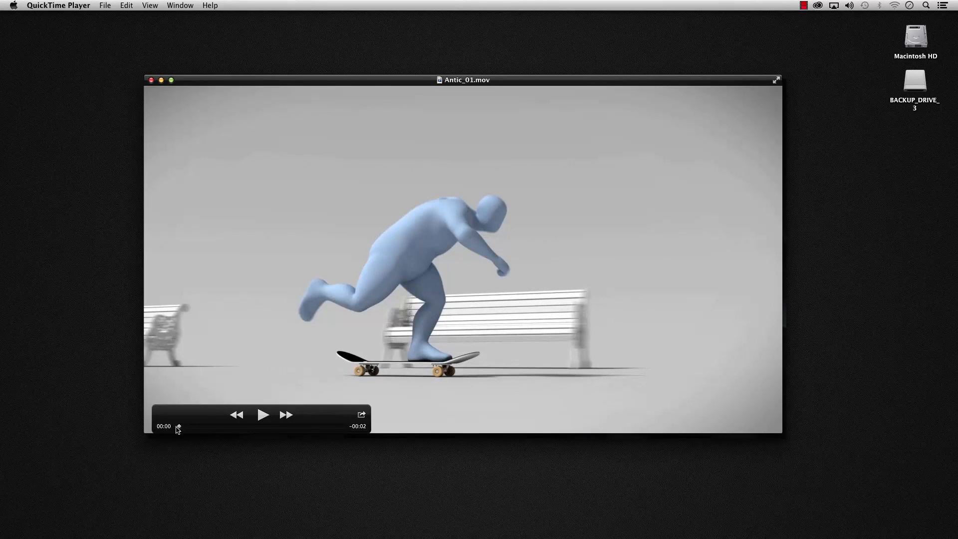
Scrub through Antic_01.mov and ANTIC_03.mov to study how each character anticipates its main action
{"action": "left_click_drag", "start_coordinate": [178, 428], "coordinate": [351, 428]}
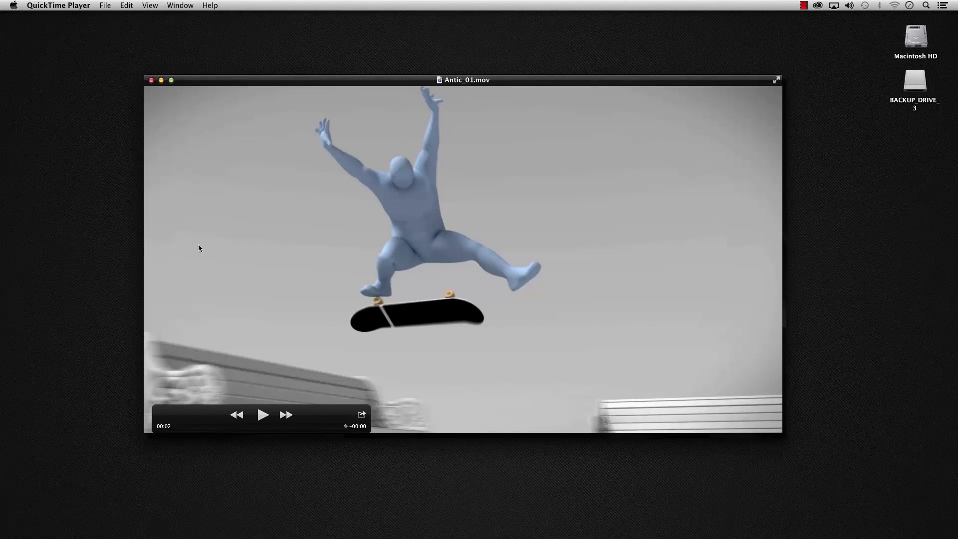
{"action": "left_click", "coordinate": [151, 81]}
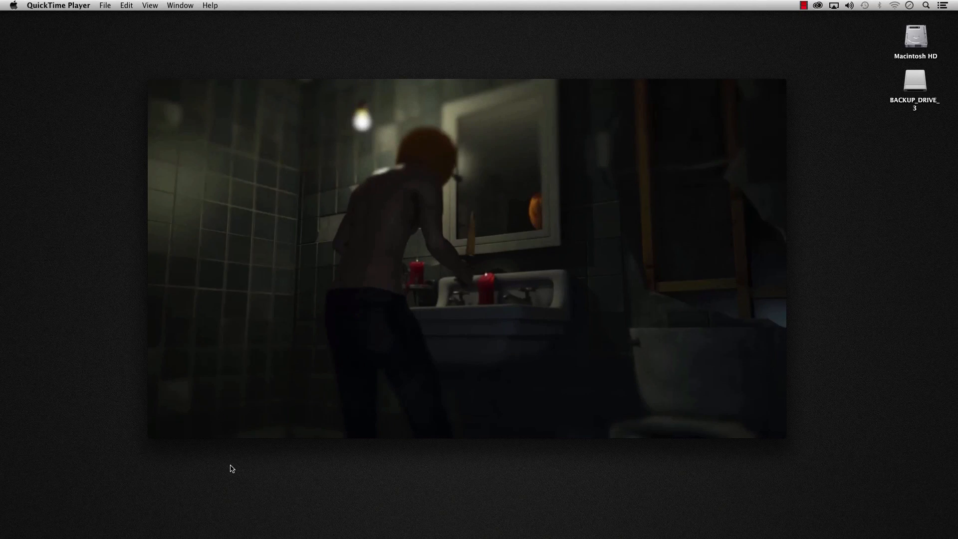
{"action": "mouse_move", "coordinate": [225, 442]}
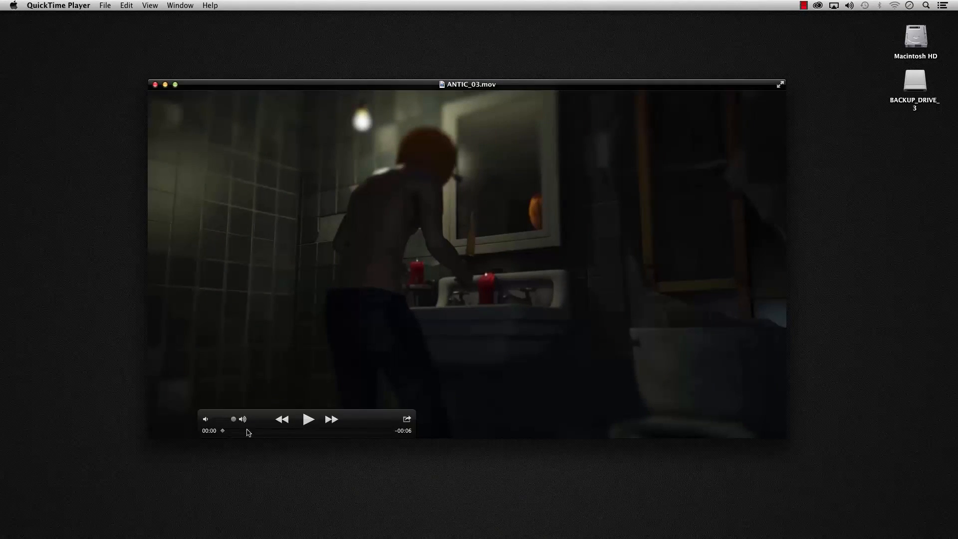
{"action": "left_click_drag", "start_coordinate": [226, 435], "coordinate": [285, 437]}
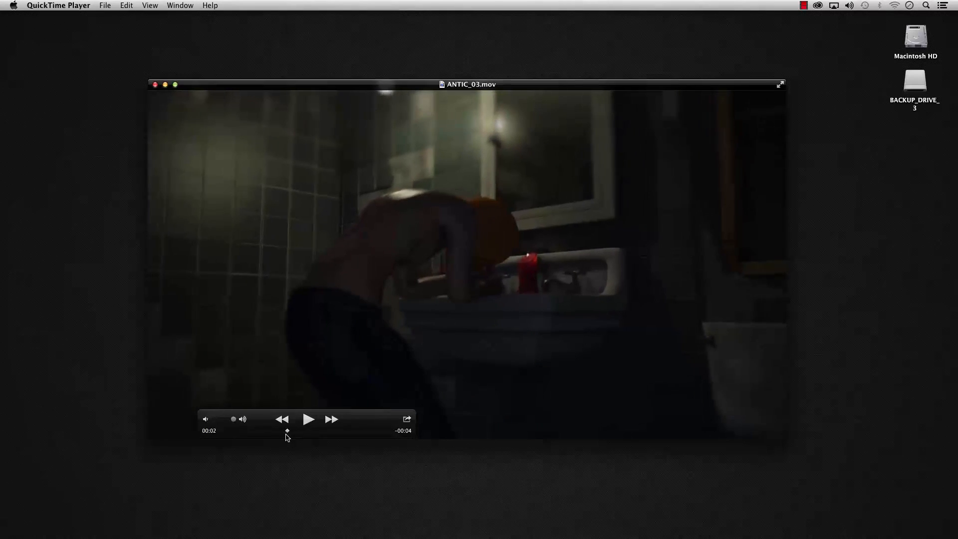
{"action": "left_click", "coordinate": [223, 431]}
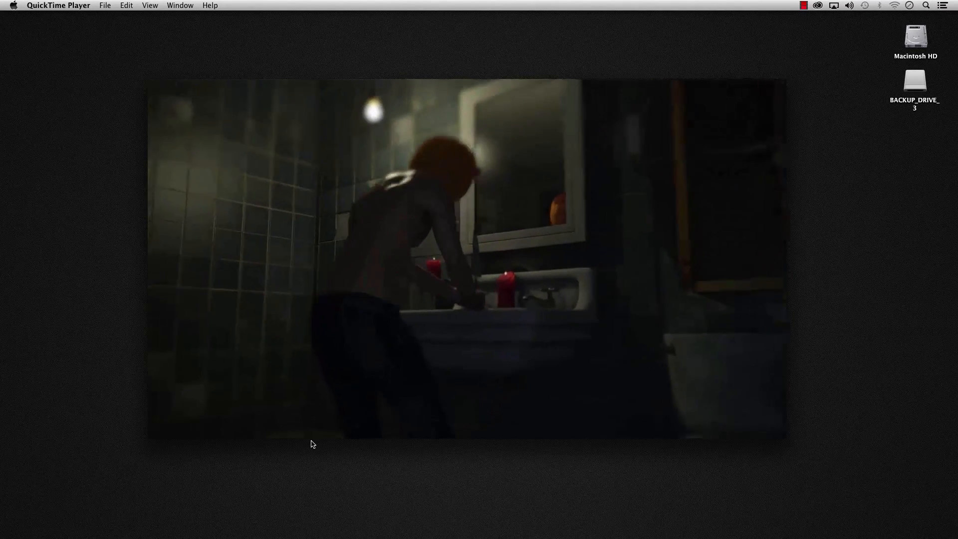
{"action": "key", "text": "space"}
{"action": "mouse_move", "coordinate": [255, 437]}
{"action": "left_mouse_down"}
{"action": "mouse_move", "coordinate": [213, 436]}
{"action": "mouse_move", "coordinate": [274, 436]}
{"action": "left_mouse_up"}
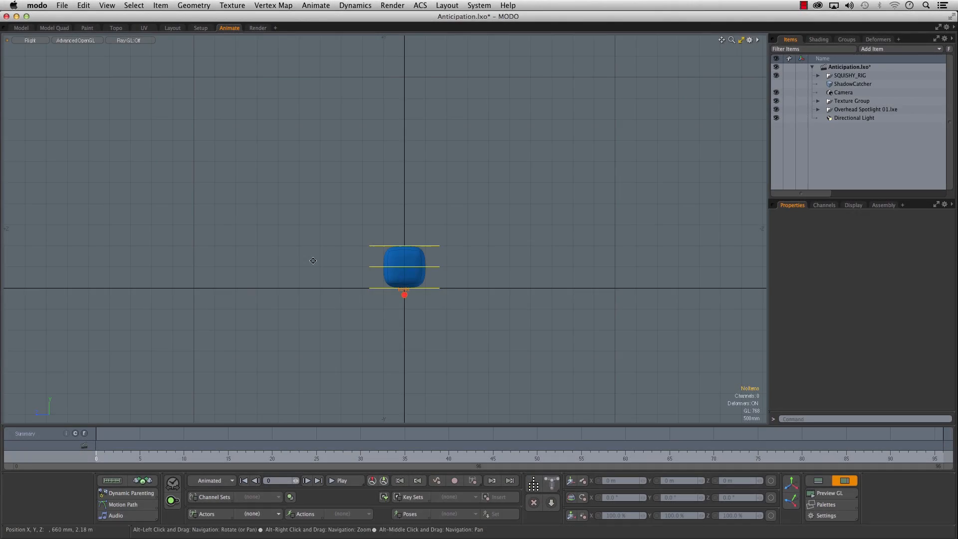
In MODO's Anticipation.lxo scene, add a new mesh item and create a 1 m unit cube in it
{"action": "scroll", "coordinate": [286, 252], "scroll_direction": "up", "scroll_amount": 3}
{"action": "left_click_drag", "start_coordinate": [323, 267], "coordinate": [274, 254], "text": "alt"}
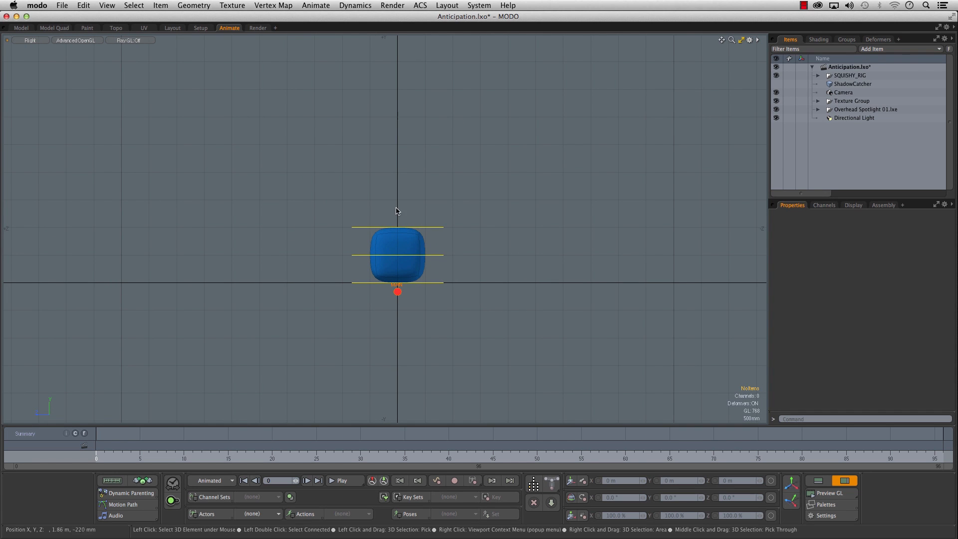
{"action": "left_click_drag", "start_coordinate": [535, 178], "coordinate": [483, 176], "text": "ctrl+alt"}
{"action": "left_click_drag", "start_coordinate": [483, 176], "coordinate": [489, 208], "text": "alt+shift"}
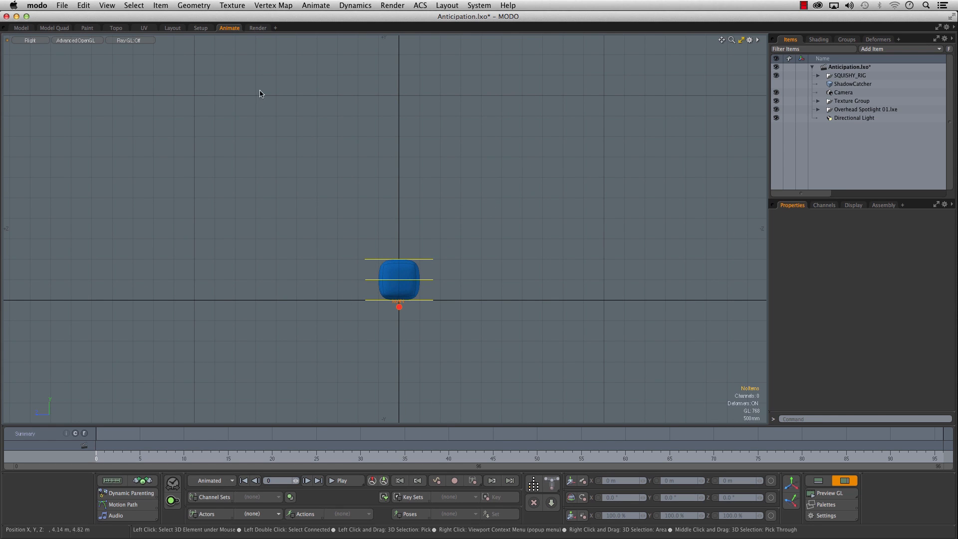
{"action": "left_click", "coordinate": [21, 27]}
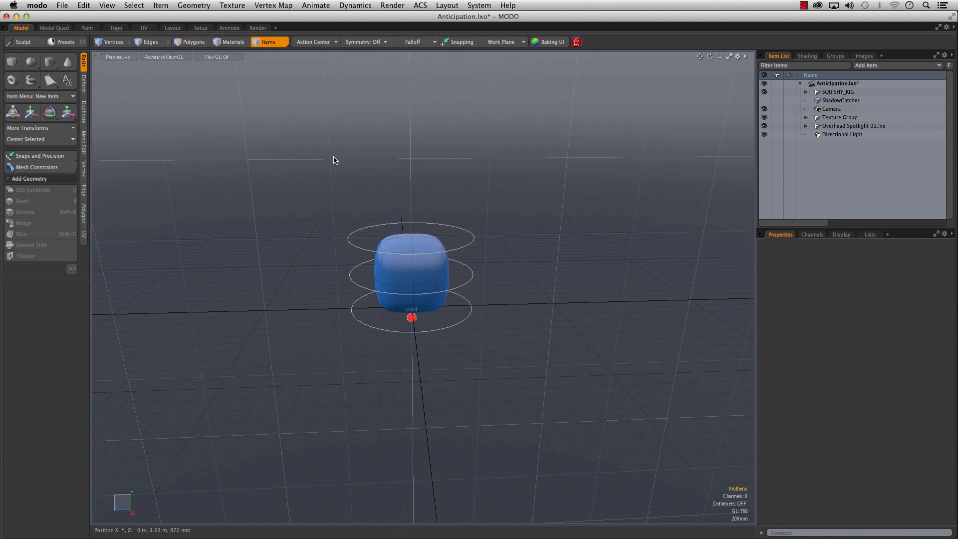
{"action": "key", "text": "n"}
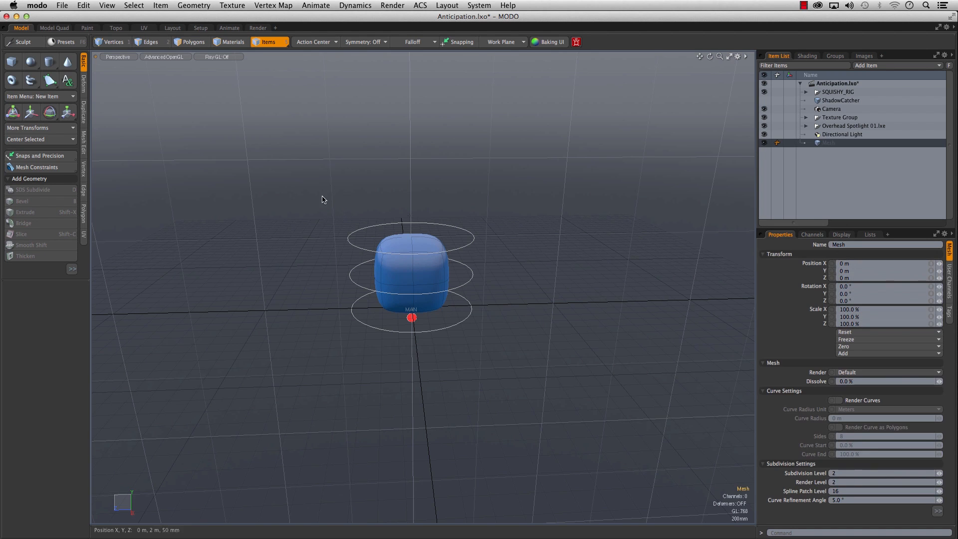
{"action": "left_click", "coordinate": [13, 61], "text": "ctrl"}
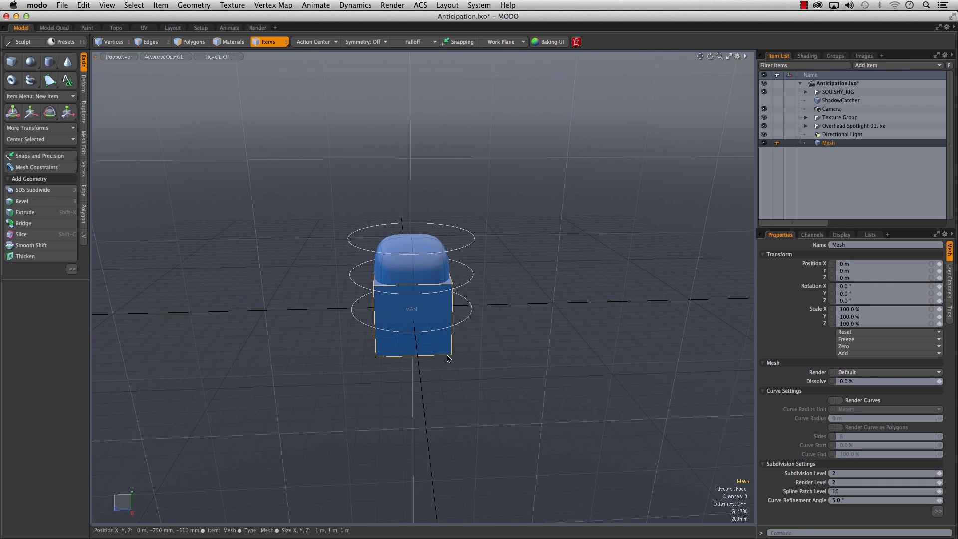
Move the cube's center to the bottom of its bounding box and set its Y position to 0 m
{"action": "left_click", "coordinate": [82, 6]}
{"action": "mouse_move", "coordinate": [134, 211]}
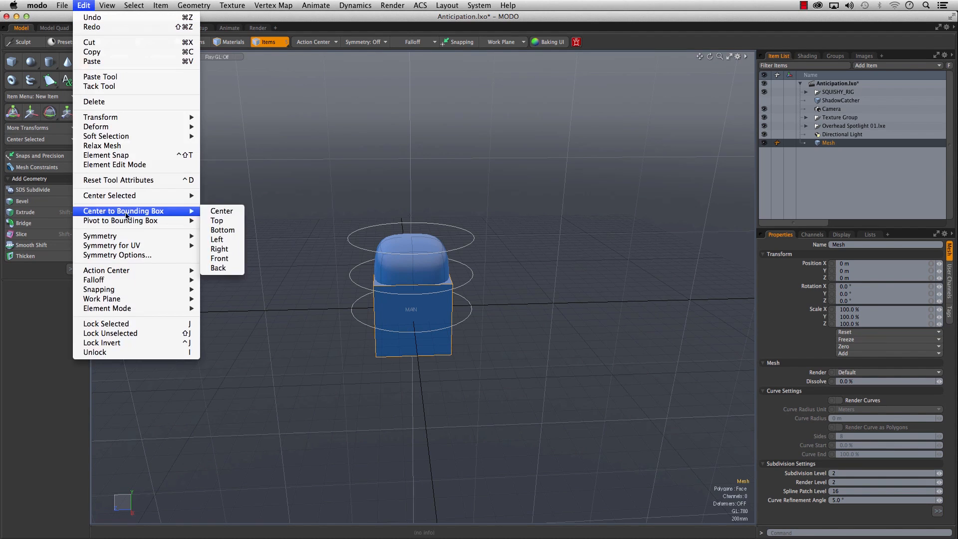
{"action": "left_click", "coordinate": [238, 232]}
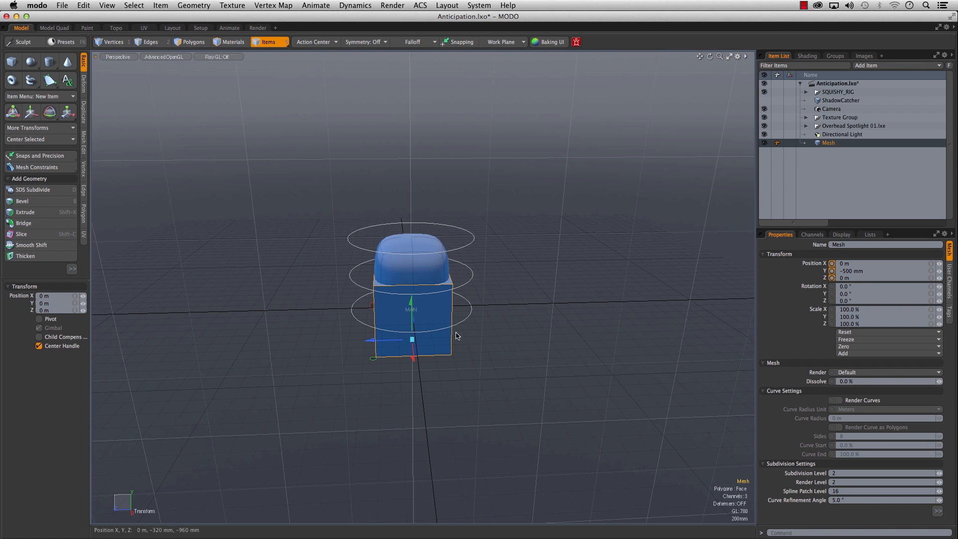
{"action": "left_click_drag", "start_coordinate": [573, 250], "coordinate": [534, 231], "text": "alt"}
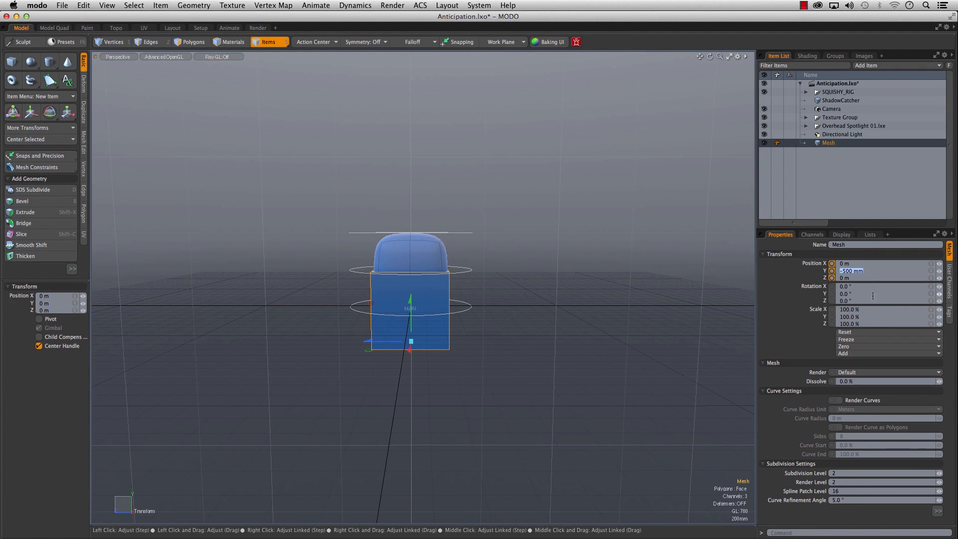
{"action": "type", "text": "0"}
{"action": "key", "text": "Return"}
{"action": "left_click_drag", "start_coordinate": [449, 259], "coordinate": [479, 244], "text": "alt"}
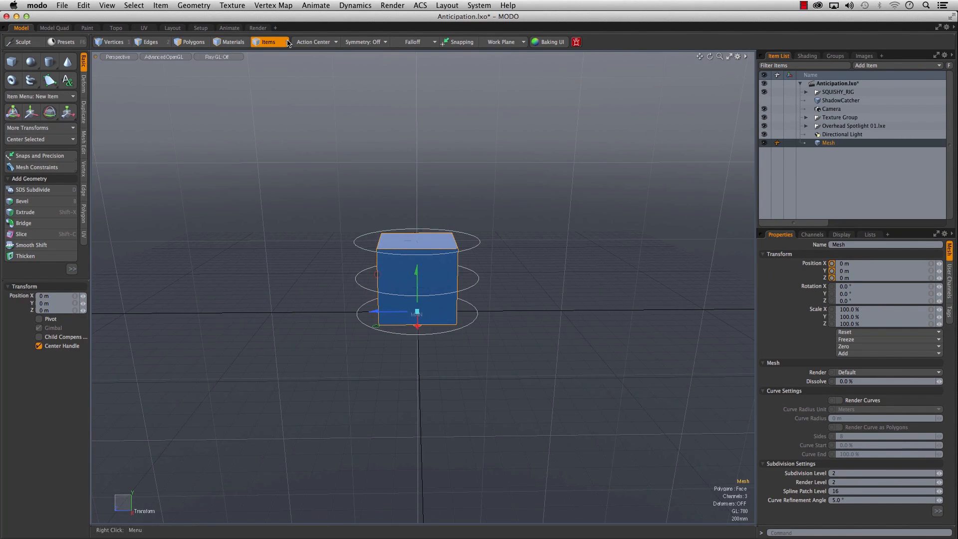
Return to the Animate layout and show the Graph Editor together with a Perspective view of the two boxes
{"action": "left_click", "coordinate": [227, 28]}
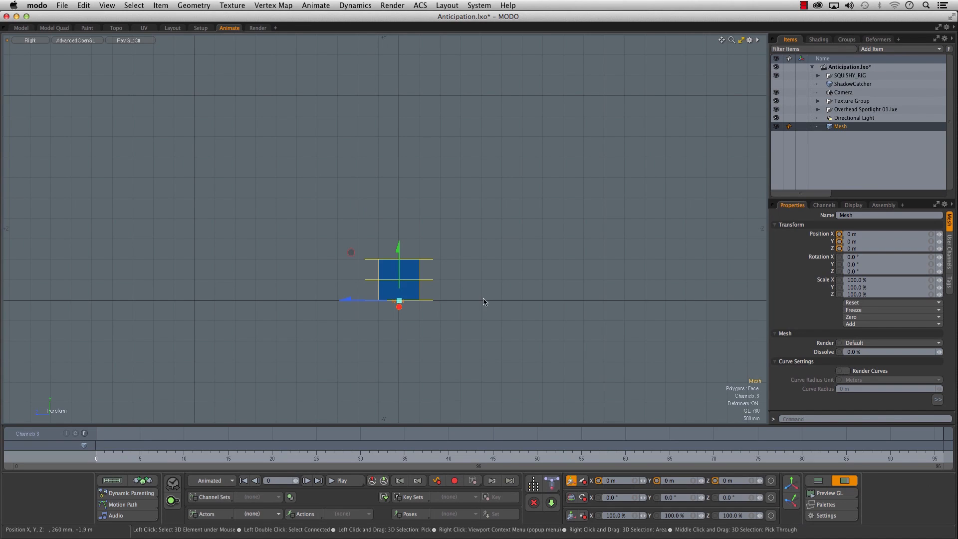
{"action": "mouse_move", "coordinate": [488, 274]}
{"action": "left_mouse_down", "text": "alt"}
{"action": "mouse_move", "coordinate": [502, 275]}
{"action": "mouse_move", "coordinate": [491, 262]}
{"action": "left_mouse_up", "text": "alt"}
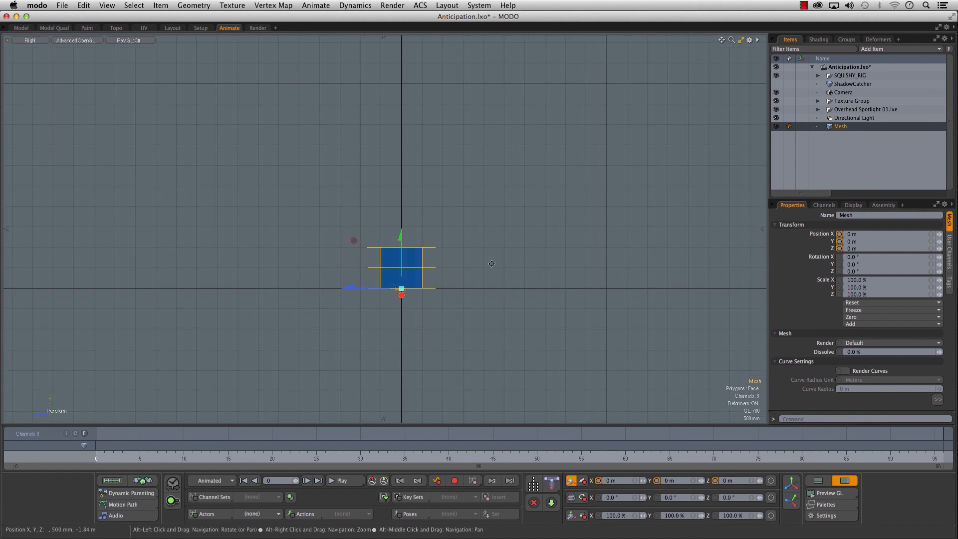
{"action": "left_click", "coordinate": [816, 479]}
{"action": "left_click_drag", "start_coordinate": [527, 228], "coordinate": [459, 200], "text": "alt"}
{"action": "key", "text": "ctrl+space"}
{"action": "left_click", "coordinate": [554, 125]}
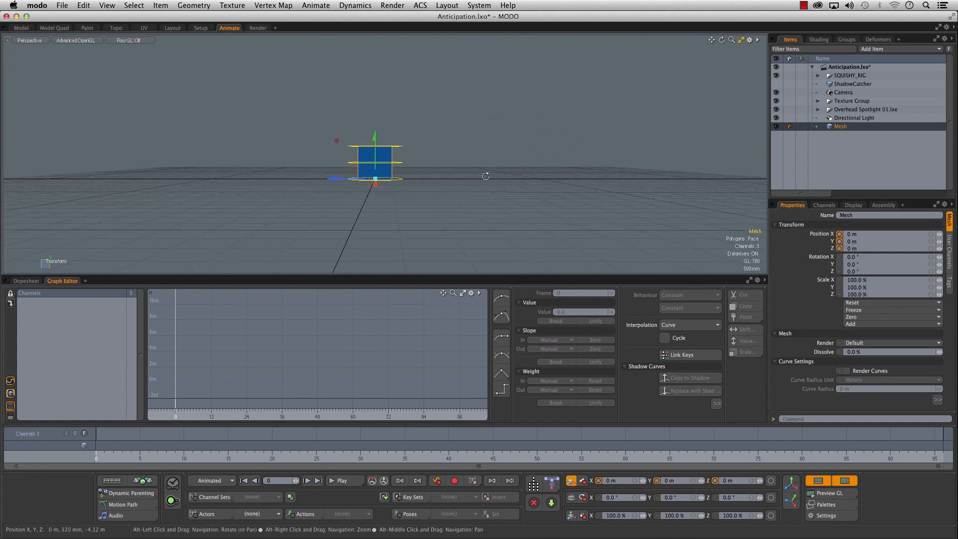
{"action": "left_click_drag", "start_coordinate": [500, 216], "coordinate": [439, 214], "text": "alt"}
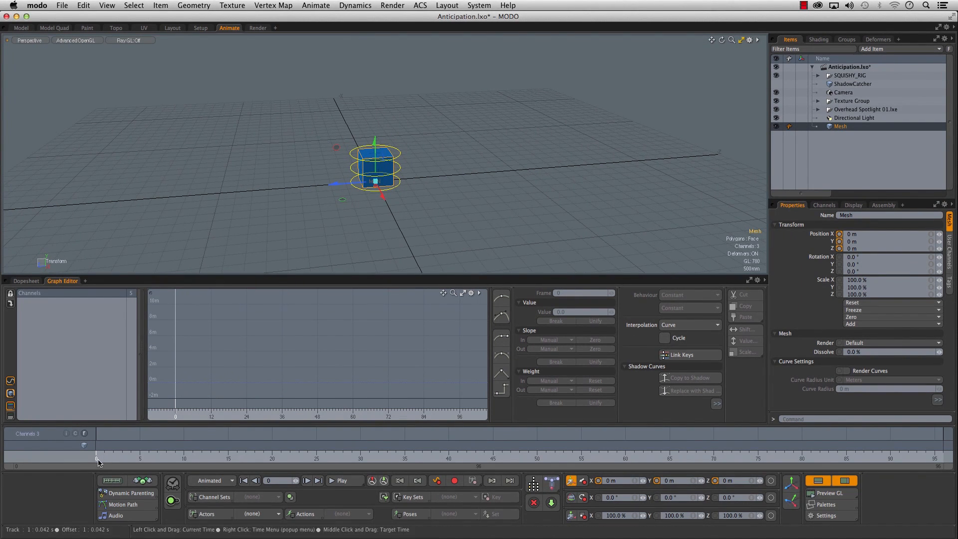
Move the cube away from the rig to Z -10 m and key its position at frame 0
{"action": "left_click_drag", "start_coordinate": [350, 183], "coordinate": [593, 172]}
{"action": "left_click", "coordinate": [742, 480]}
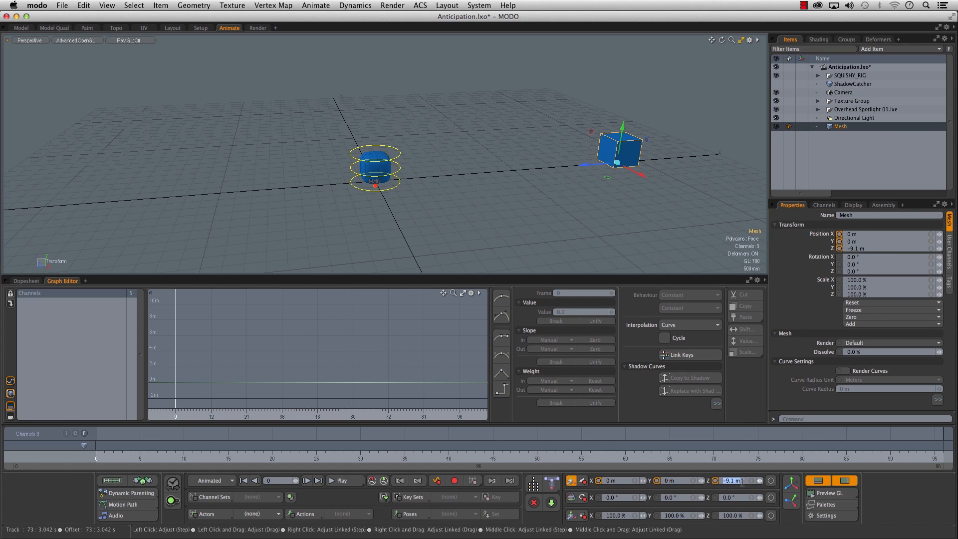
{"action": "type", "text": "-10"}
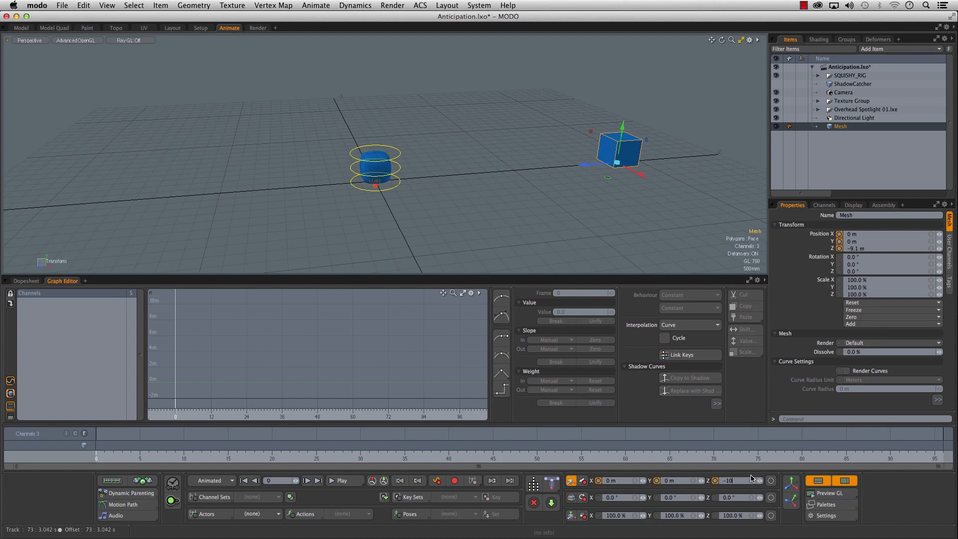
{"action": "key", "text": "Return"}
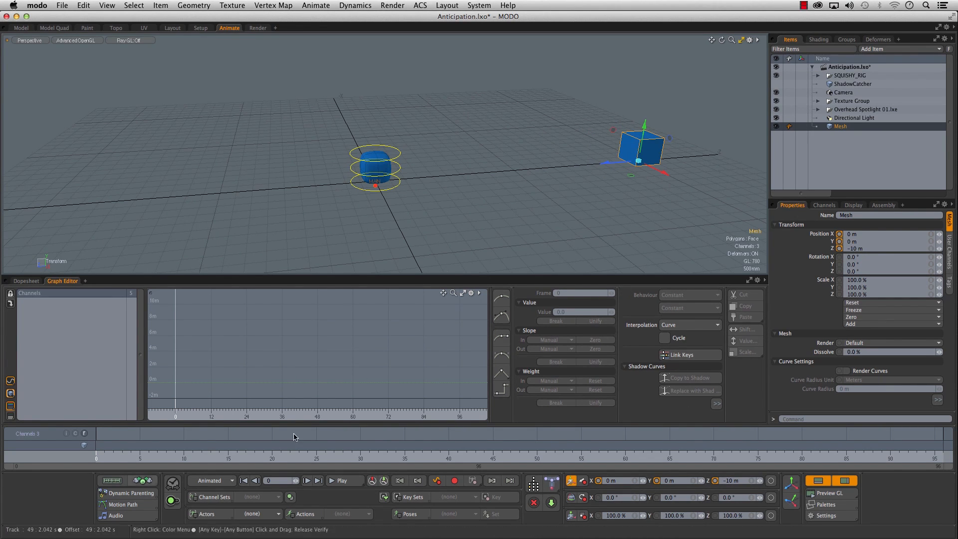
{"action": "key", "text": "s"}
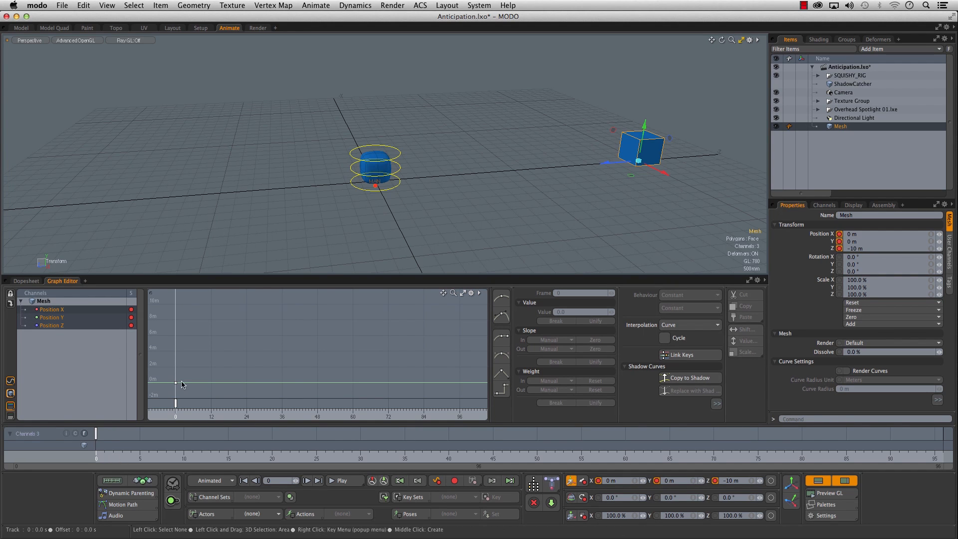
Go to frame 96 and move the cube to the opposite side of the rig, keyed at Z 10 m
{"action": "left_click", "coordinate": [140, 434]}
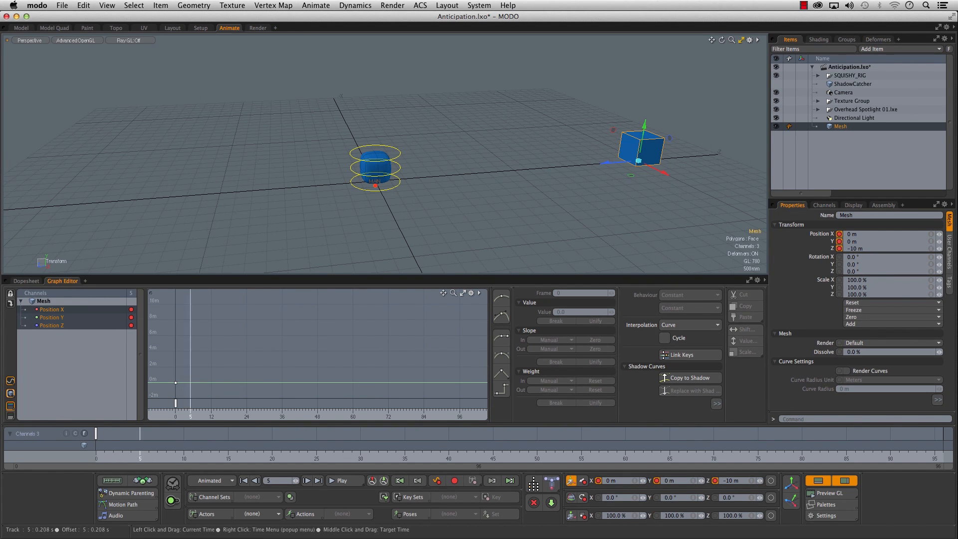
{"action": "left_click_drag", "start_coordinate": [846, 434], "coordinate": [943, 434]}
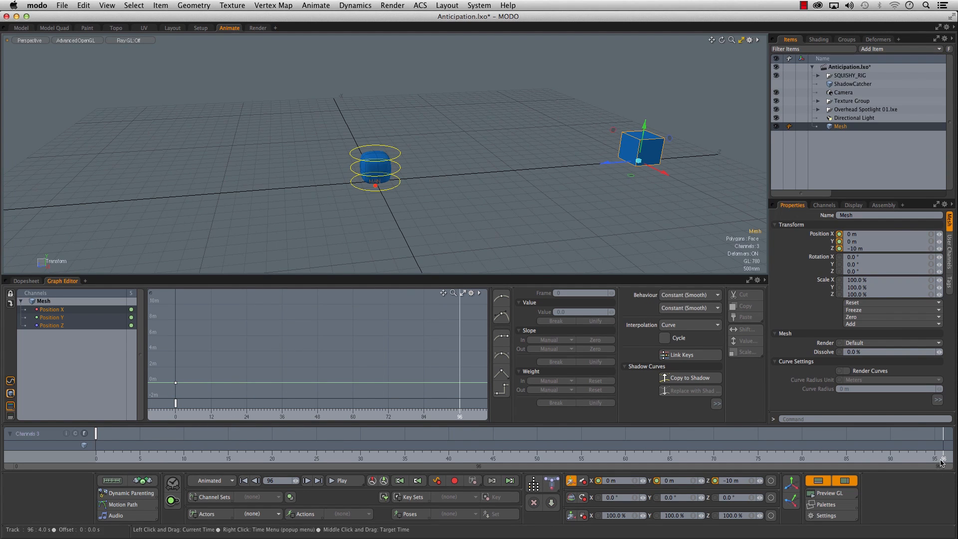
{"action": "left_click_drag", "start_coordinate": [541, 194], "coordinate": [533, 188], "text": "ctrl+alt"}
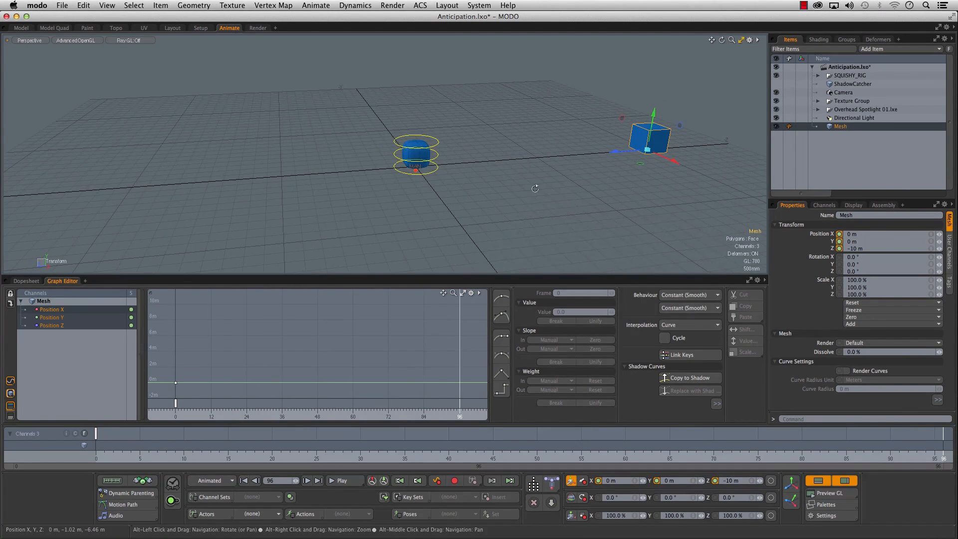
{"action": "left_click_drag", "start_coordinate": [612, 159], "coordinate": [122, 187]}
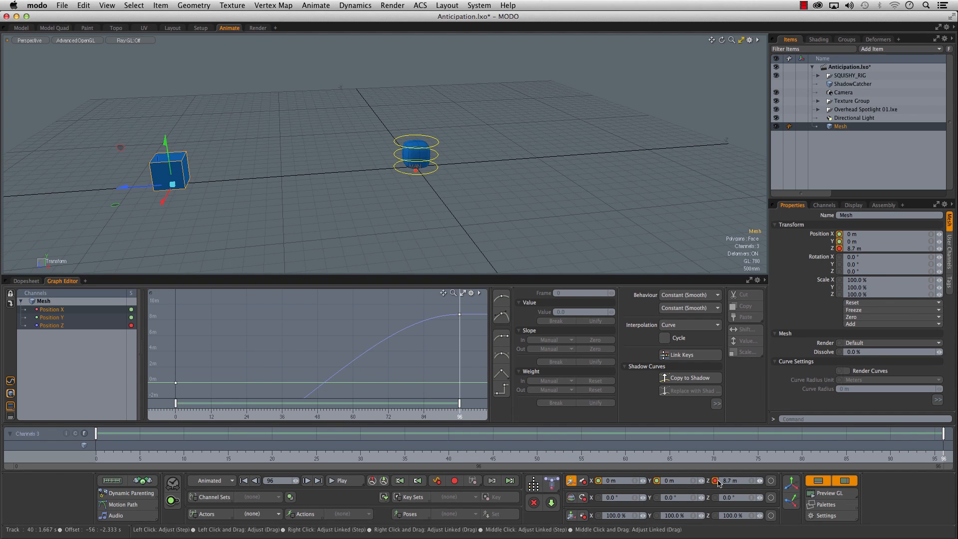
{"action": "left_click", "coordinate": [735, 481]}
{"action": "type", "text": "8.107"}
{"action": "left_click_drag", "start_coordinate": [742, 484], "coordinate": [705, 487]}
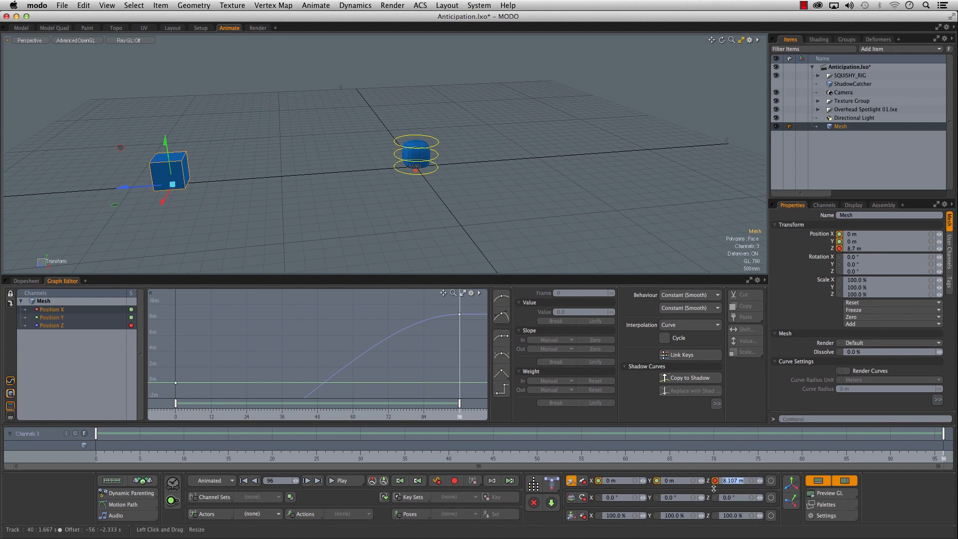
{"action": "key", "text": "Return"}
Scrub from the start of the timeline to frame 96 to preview the cube sliding past the rig
{"action": "left_click_drag", "start_coordinate": [420, 203], "coordinate": [404, 228], "text": "alt"}
{"action": "left_click_drag", "start_coordinate": [357, 313], "coordinate": [342, 357], "text": "ctrl+alt"}
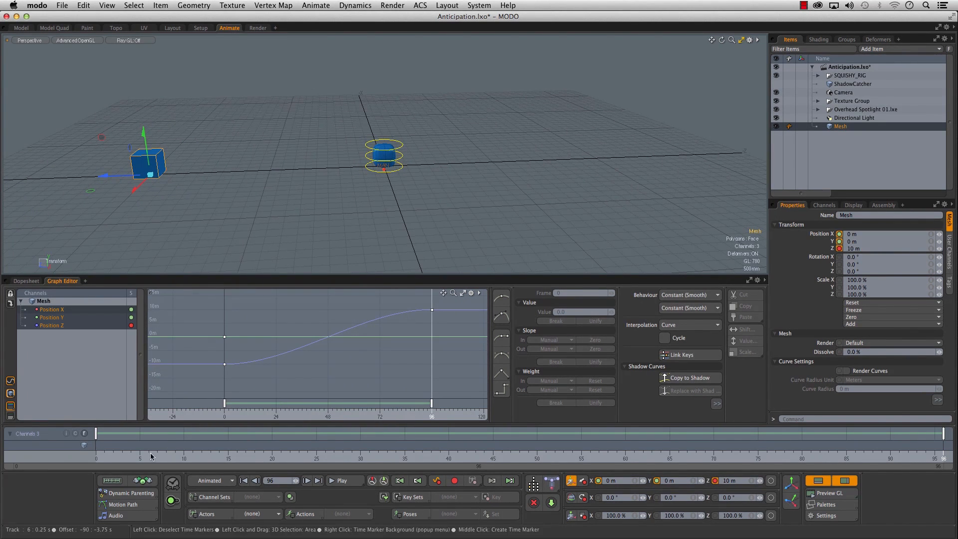
{"action": "left_click", "coordinate": [98, 456]}
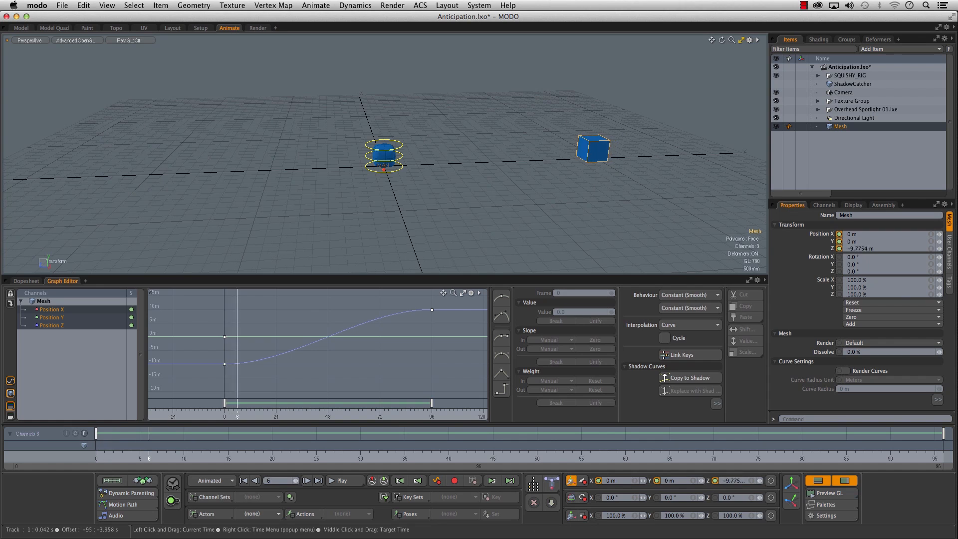
{"action": "left_click_drag", "start_coordinate": [176, 456], "coordinate": [943, 456]}
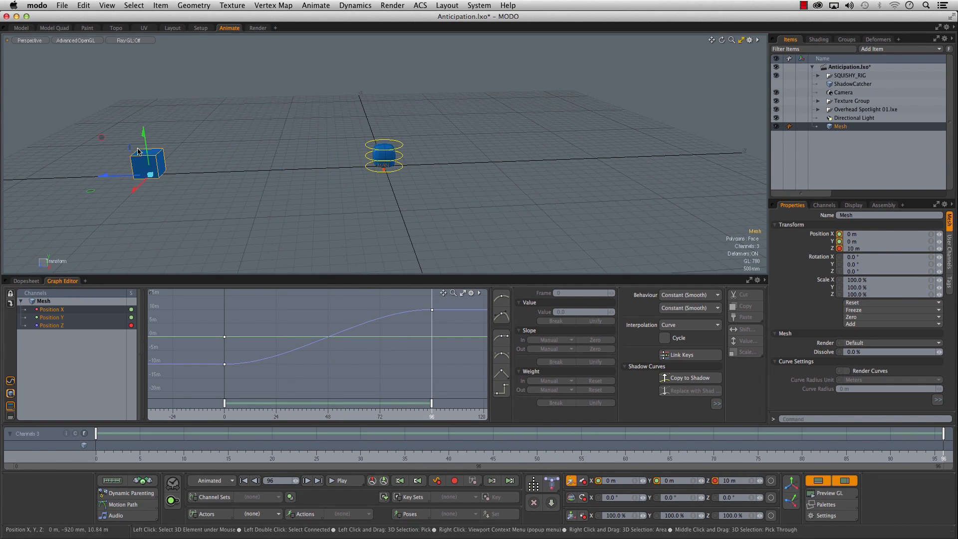
Deselect the cube, switch the viewport to the Right view and return to frame 0
{"action": "left_click", "coordinate": [220, 204]}
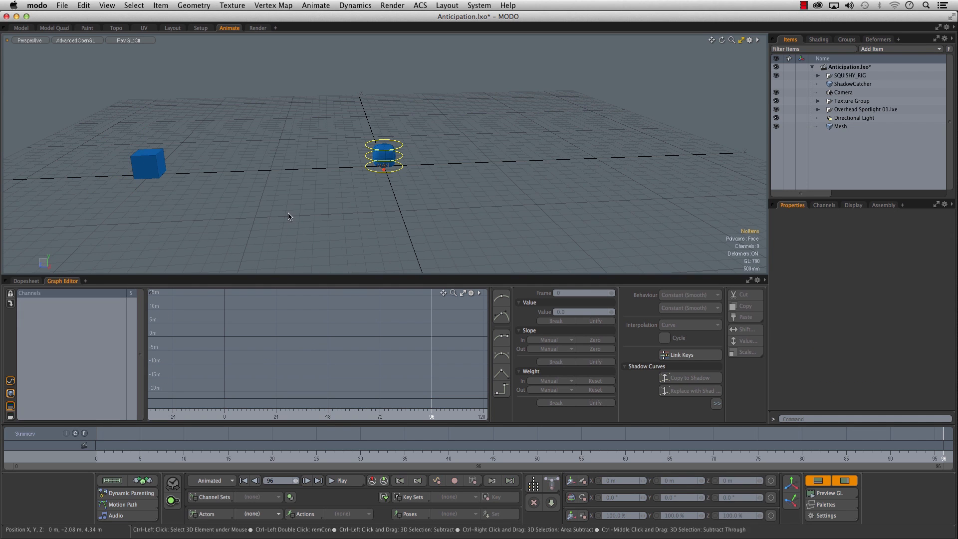
{"action": "key", "text": "ctrl+space"}
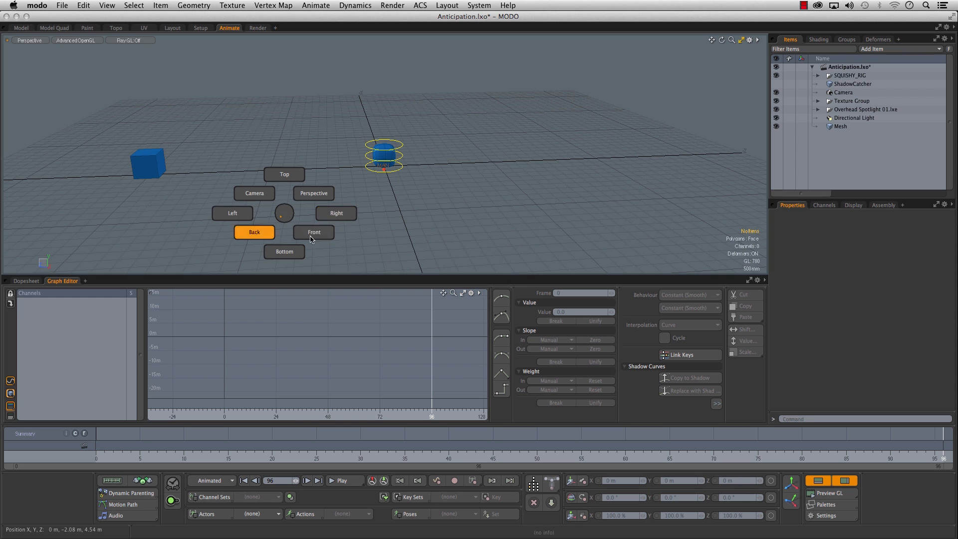
{"action": "left_click", "coordinate": [328, 218]}
{"action": "left_click_drag", "start_coordinate": [116, 450], "coordinate": [31, 454]}
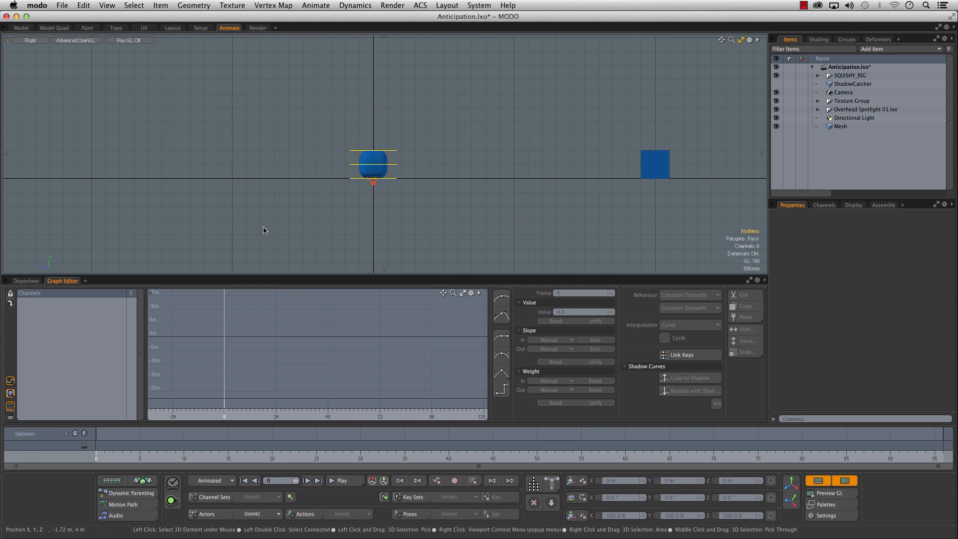
Make SQUISHY_BOX the active actor and key all of its channels at frame 0
{"action": "left_click", "coordinate": [257, 514]}
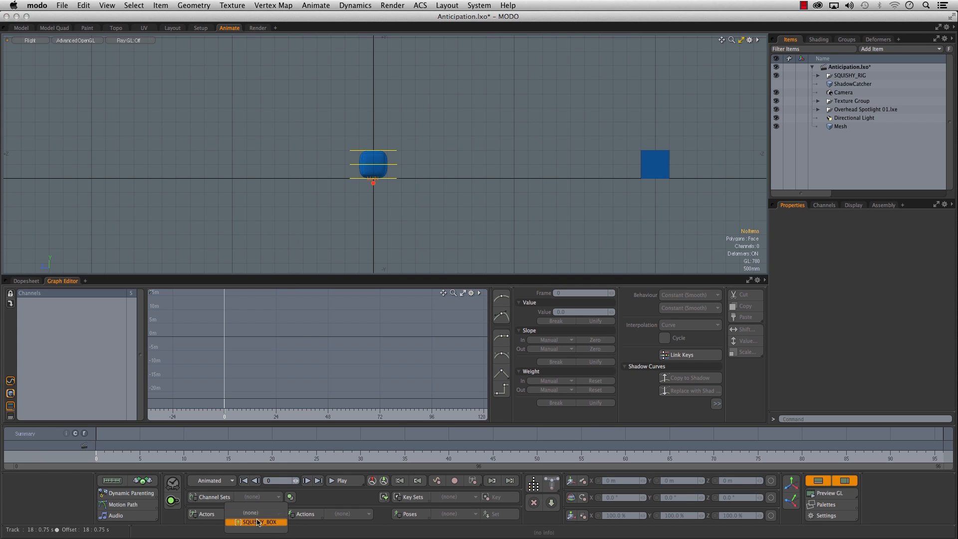
{"action": "left_click", "coordinate": [259, 522]}
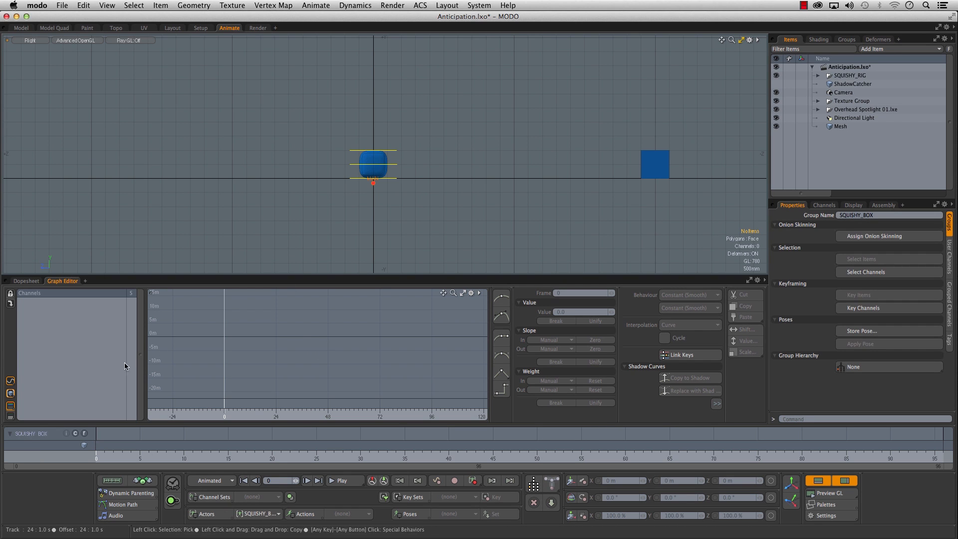
{"action": "left_click", "coordinate": [475, 486]}
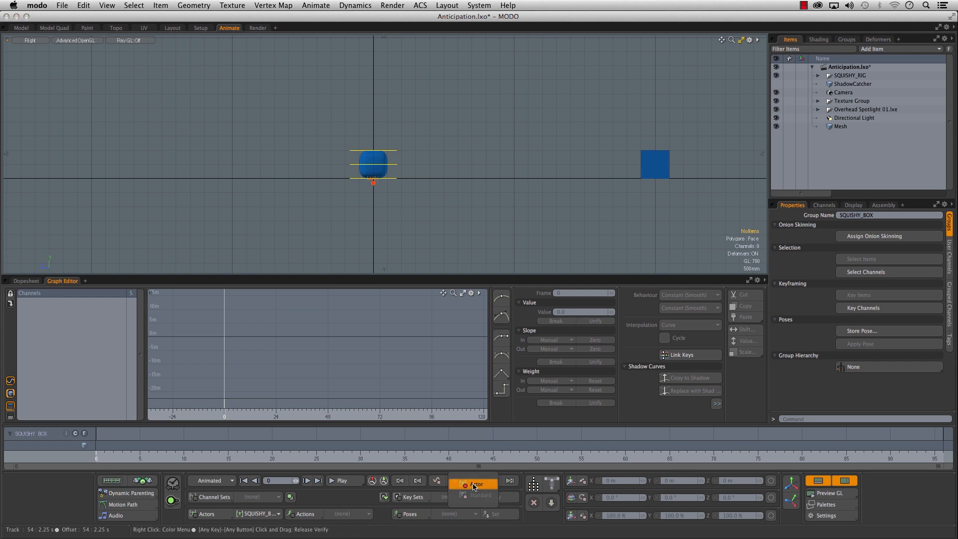
{"action": "left_click", "coordinate": [477, 484]}
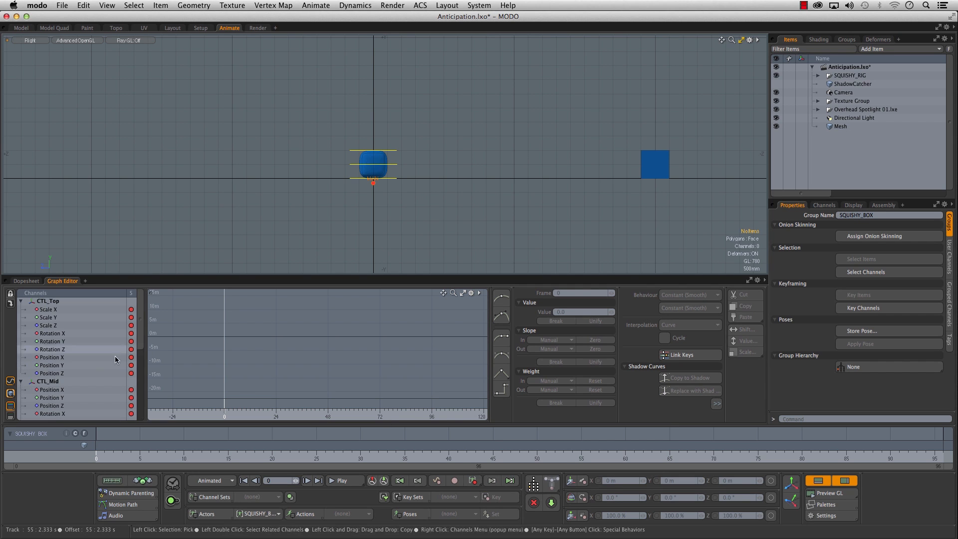
Select all the SQUISHY_BOX actor's channels and review the list from CTL_Top down to CTL_Bottom
{"action": "mouse_move", "coordinate": [139, 306]}
{"action": "left_mouse_down"}
{"action": "mouse_move", "coordinate": [139, 352]}
{"action": "mouse_move", "coordinate": [139, 300]}
{"action": "left_mouse_up"}
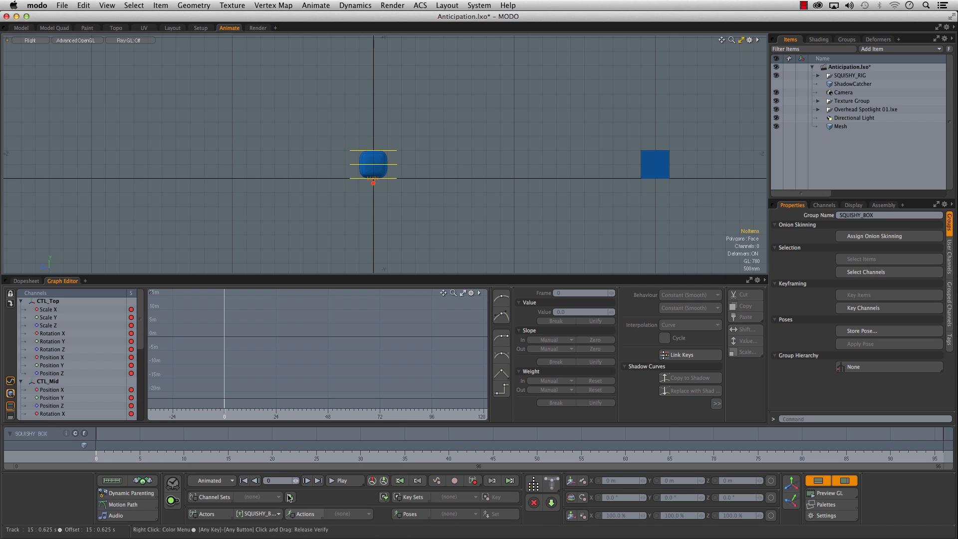
{"action": "left_click", "coordinate": [265, 516]}
{"action": "left_click", "coordinate": [265, 515]}
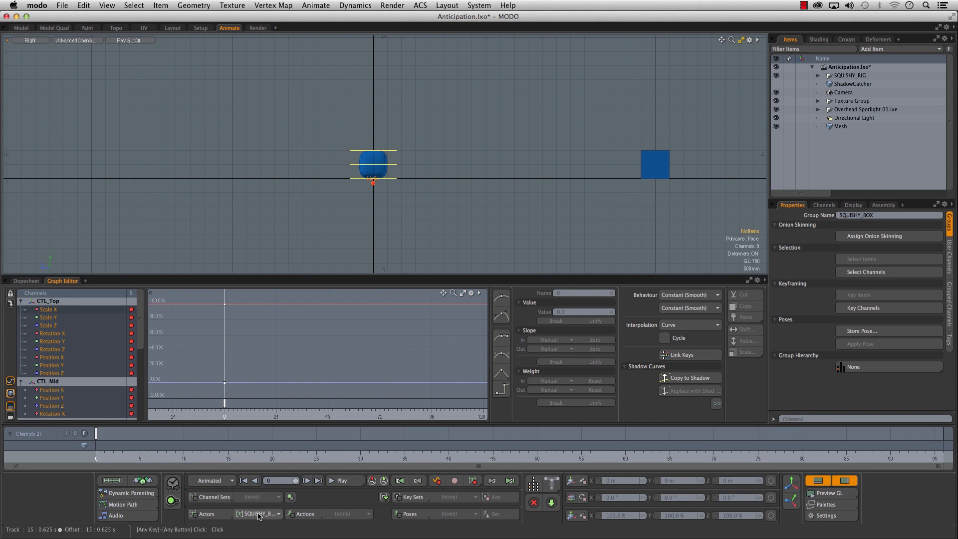
{"action": "left_click_drag", "start_coordinate": [142, 305], "coordinate": [138, 403]}
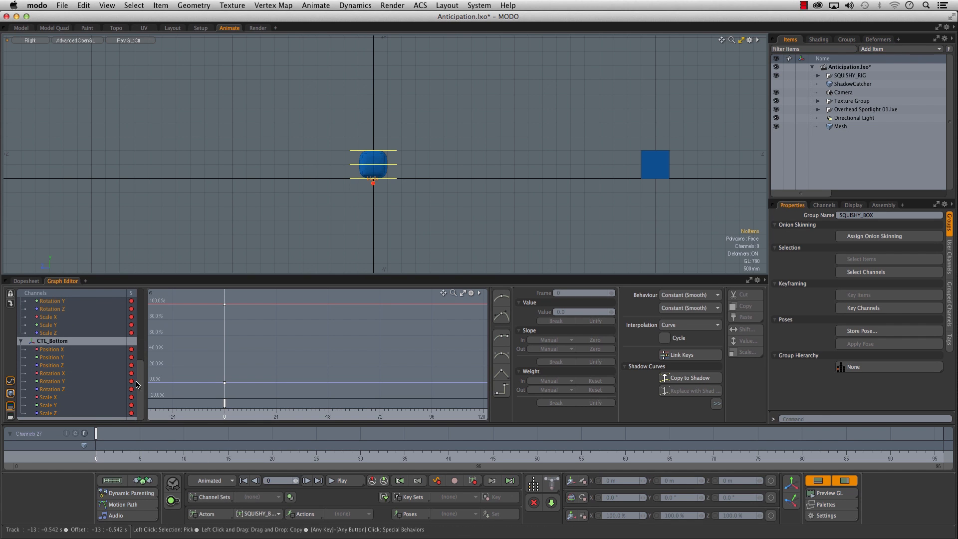
{"action": "left_click_drag", "start_coordinate": [139, 389], "coordinate": [140, 327]}
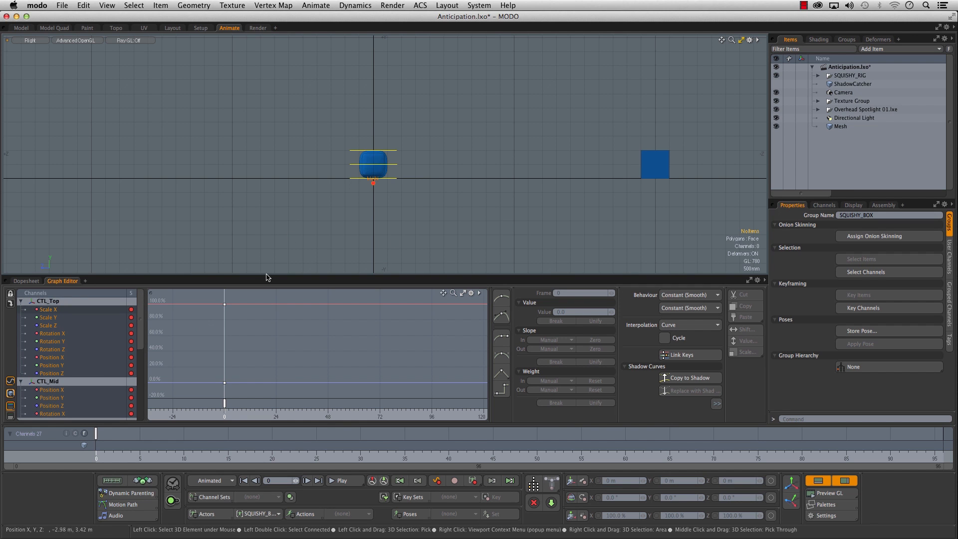
Find the moment the cube nears the rig and key the whole SQUISHY_BOX actor at frame 42
{"action": "scroll", "coordinate": [318, 212], "scroll_direction": "up", "scroll_amount": 4}
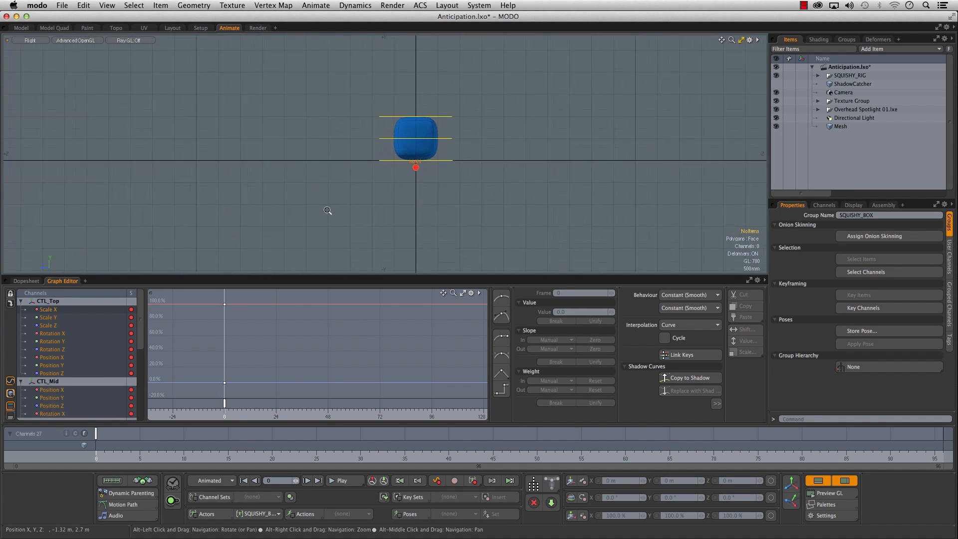
{"action": "left_click_drag", "start_coordinate": [328, 211], "coordinate": [272, 247], "text": "alt"}
{"action": "left_click_drag", "start_coordinate": [331, 219], "coordinate": [310, 240], "text": "alt"}
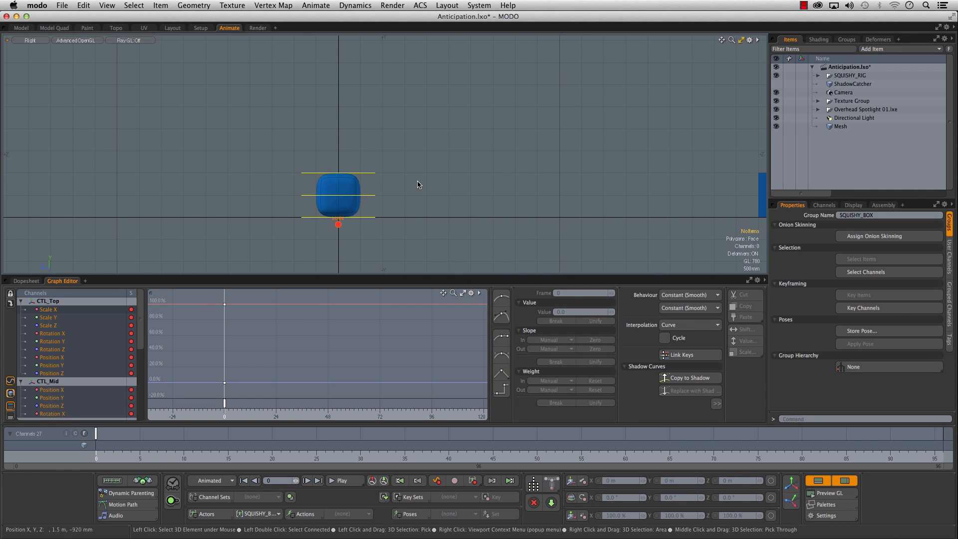
{"action": "left_click_drag", "start_coordinate": [394, 263], "coordinate": [369, 257], "text": "alt"}
{"action": "left_click", "coordinate": [104, 438]}
{"action": "left_click_drag", "start_coordinate": [130, 438], "coordinate": [484, 438]}
{"action": "key", "text": "Left"}
{"action": "key", "text": "Left"}
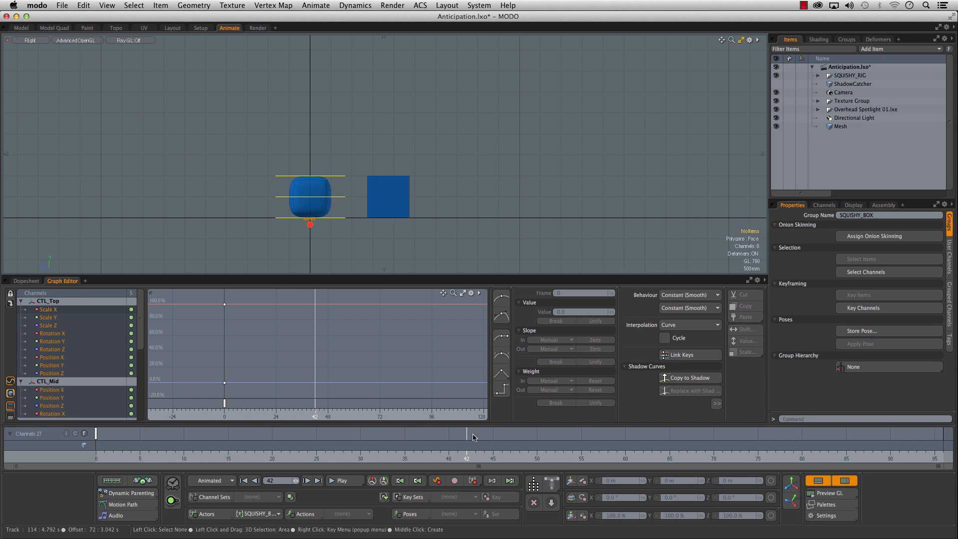
{"action": "left_click", "coordinate": [474, 483]}
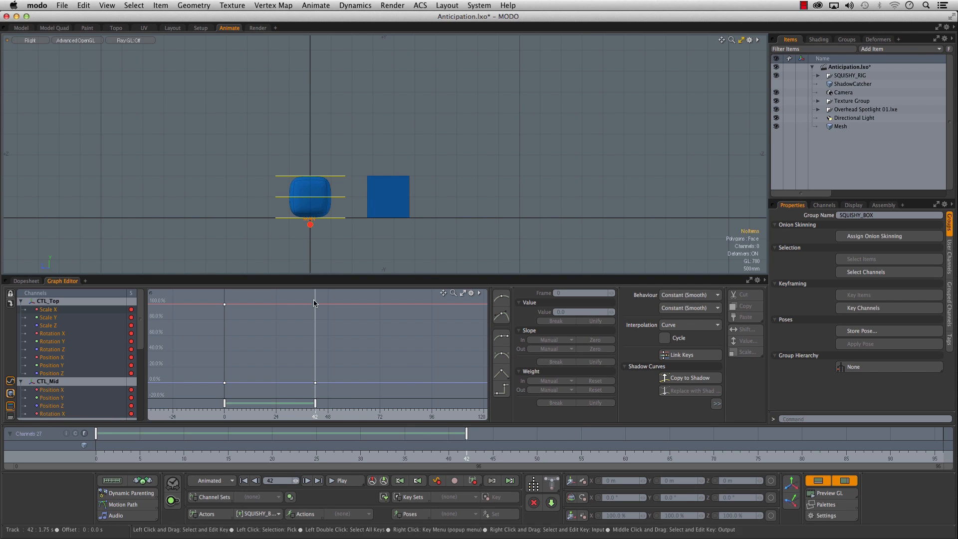
At frame 48, raise the rig's three ring controls above the cube to Y 1.58 m and key the whole actor
{"action": "left_click_drag", "start_coordinate": [316, 414], "coordinate": [327, 414]}
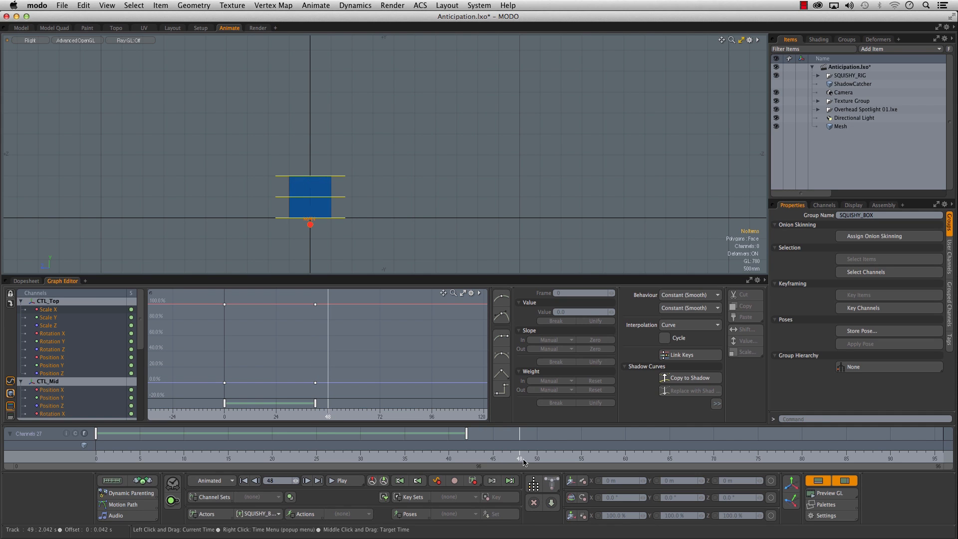
{"action": "left_click", "coordinate": [344, 188]}
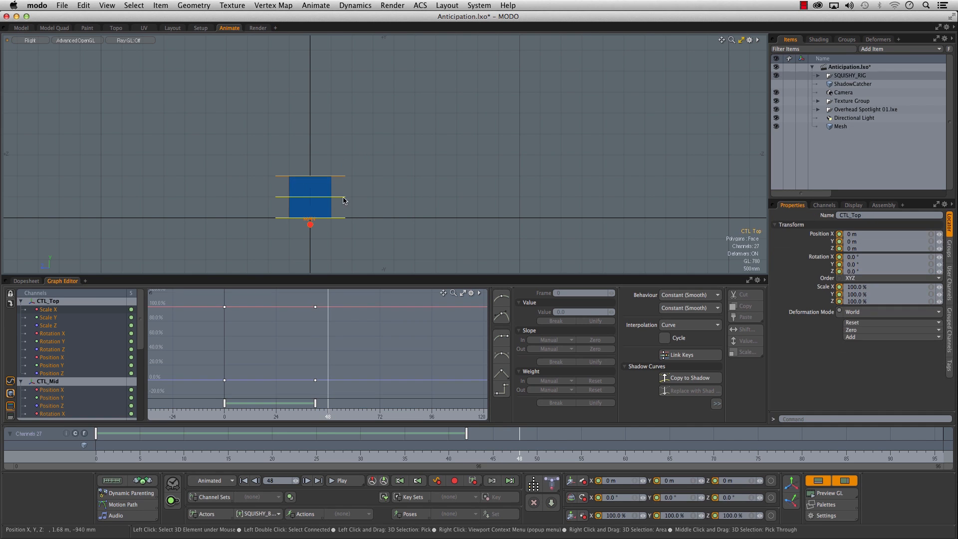
{"action": "key", "text": "w"}
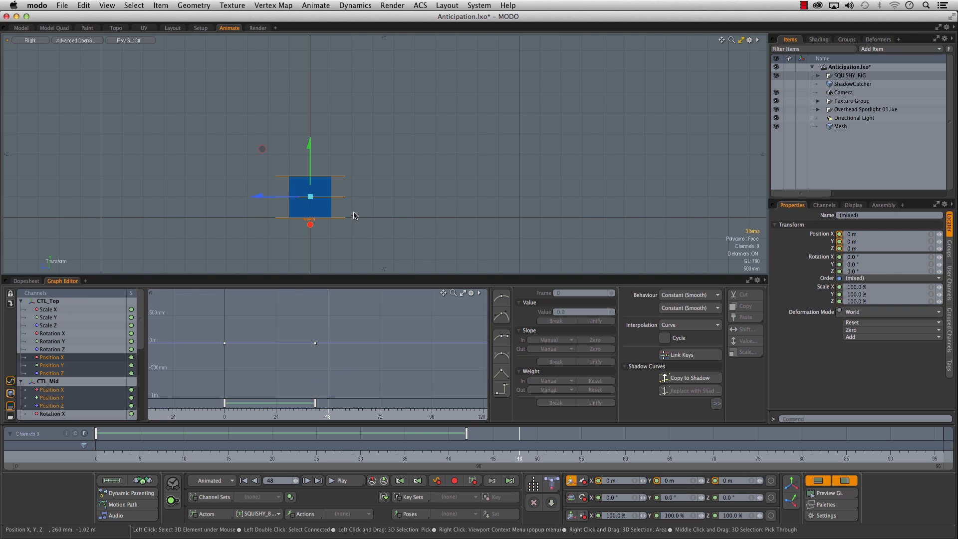
{"action": "left_click_drag", "start_coordinate": [310, 145], "coordinate": [262, 71]}
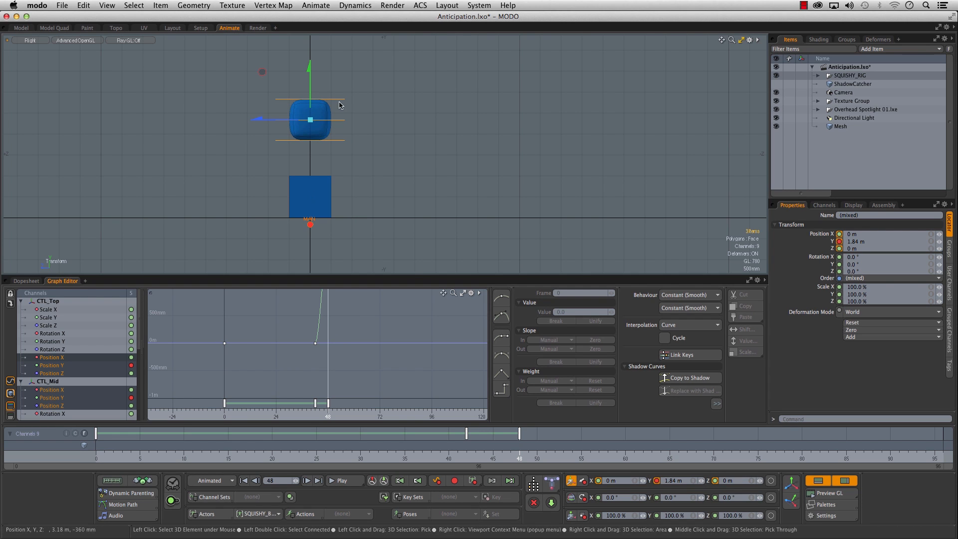
{"action": "mouse_move", "coordinate": [306, 68]}
{"action": "left_mouse_down"}
{"action": "mouse_move", "coordinate": [308, 104]}
{"action": "mouse_move", "coordinate": [308, 65]}
{"action": "mouse_move", "coordinate": [307, 79]}
{"action": "left_mouse_up"}
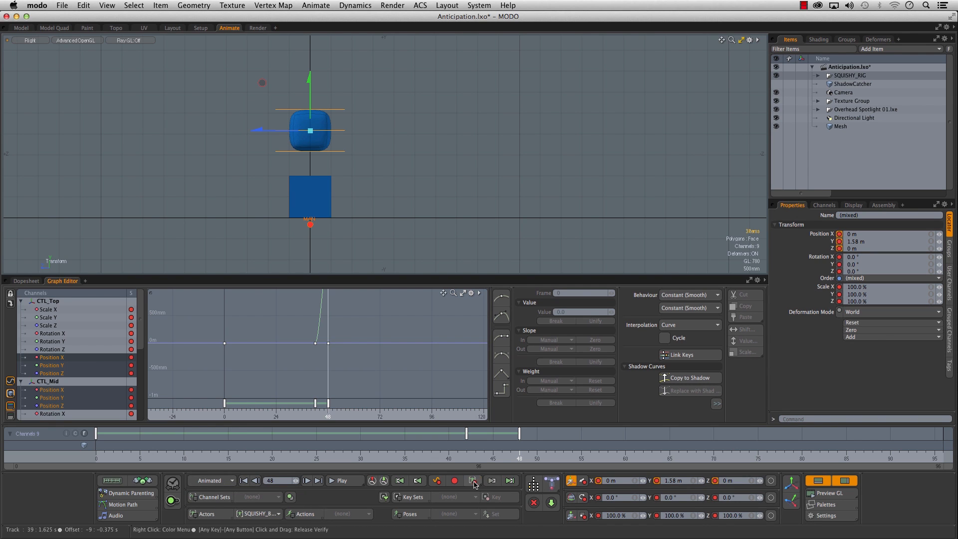
Advance to frame 55, where the cube has cleared the rig, and key the actor's landing pose
{"action": "right_click_drag", "start_coordinate": [376, 321], "coordinate": [368, 396], "text": "alt"}
{"action": "left_click_drag", "start_coordinate": [354, 354], "coordinate": [313, 370], "text": "alt"}
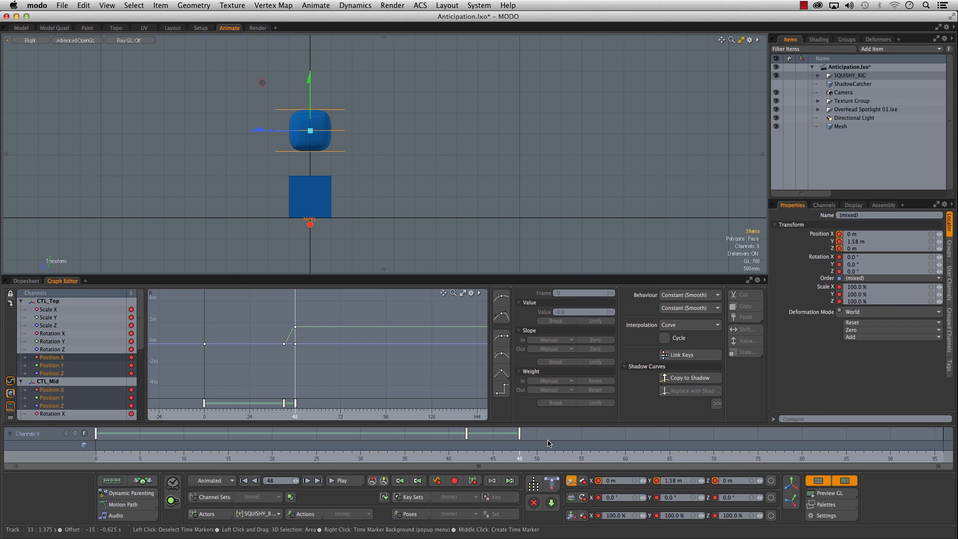
{"action": "key", "text": "Right"}
{"action": "key", "text": "Right"}
{"action": "key", "text": "Right"}
{"action": "key", "text": "Right"}
{"action": "key", "text": "Right"}
{"action": "key", "text": "Right"}
{"action": "key", "text": "Right"}
{"action": "key", "text": "Right"}
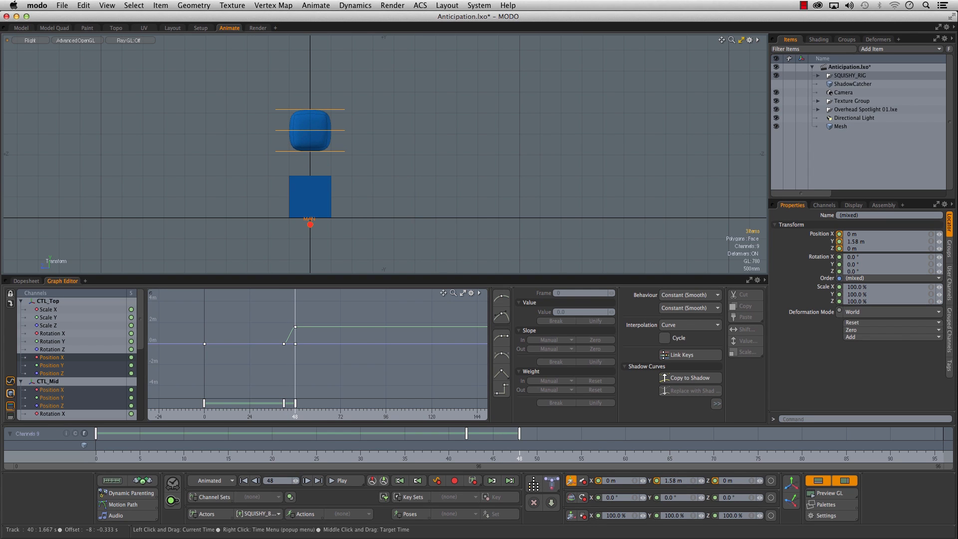
{"action": "key", "text": "Right"}
{"action": "key", "text": "Right"}
{"action": "key", "text": "Right"}
{"action": "key", "text": "Right"}
{"action": "key", "text": "Right"}
{"action": "key", "text": "Right"}
{"action": "key", "text": "Right"}
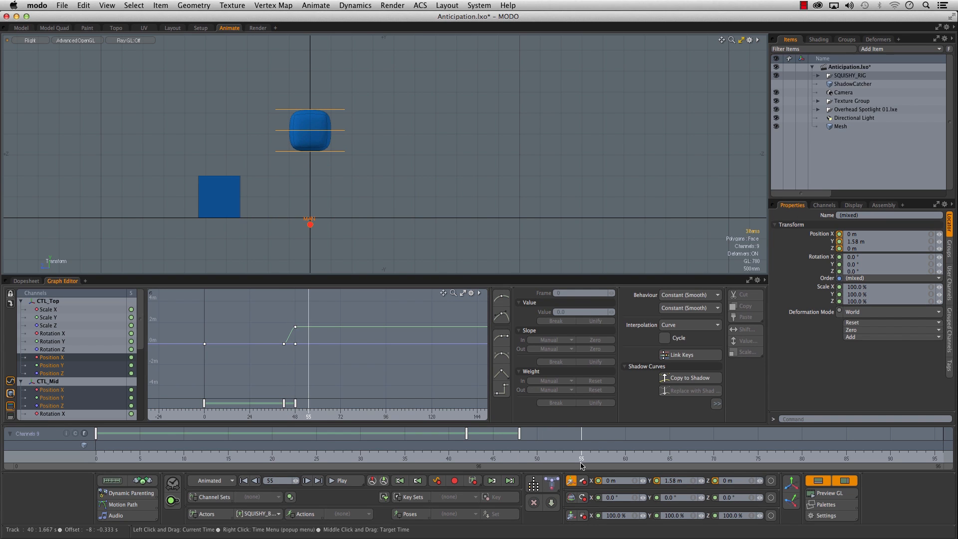
{"action": "left_click", "coordinate": [466, 460]}
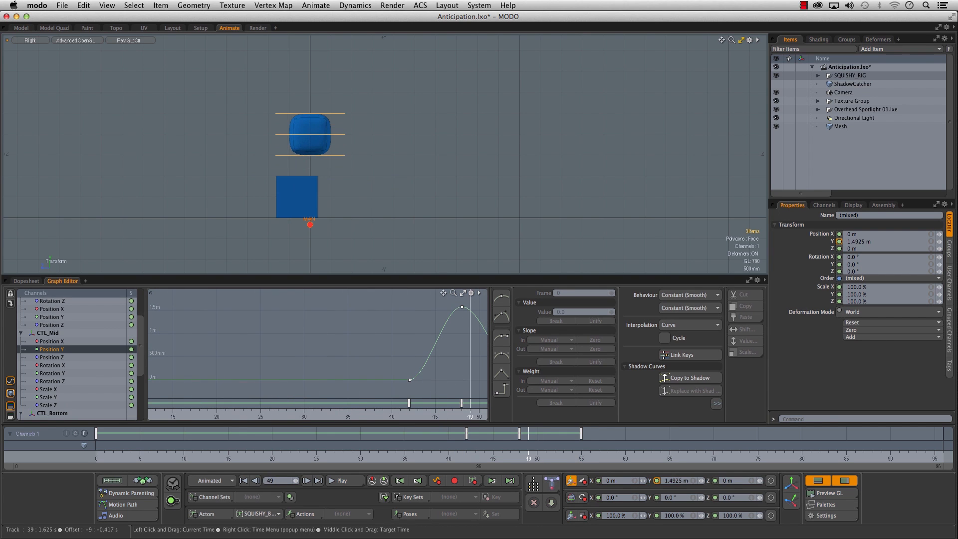
Return to frame 48 and inspect the Position Y curves of the rig's controls, ending with CTL_Bottom
{"action": "mouse_move", "coordinate": [528, 457]}
{"action": "left_mouse_down"}
{"action": "mouse_move", "coordinate": [510, 456]}
{"action": "mouse_move", "coordinate": [520, 457]}
{"action": "left_mouse_up"}
{"action": "scroll", "coordinate": [110, 343], "scroll_direction": "up", "scroll_amount": 5}
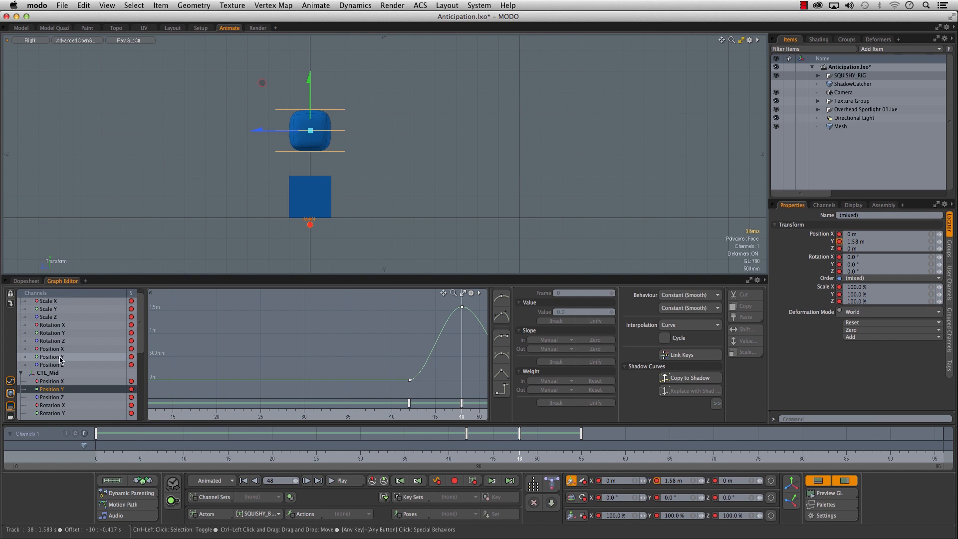
{"action": "left_click_drag", "start_coordinate": [141, 342], "coordinate": [139, 379]}
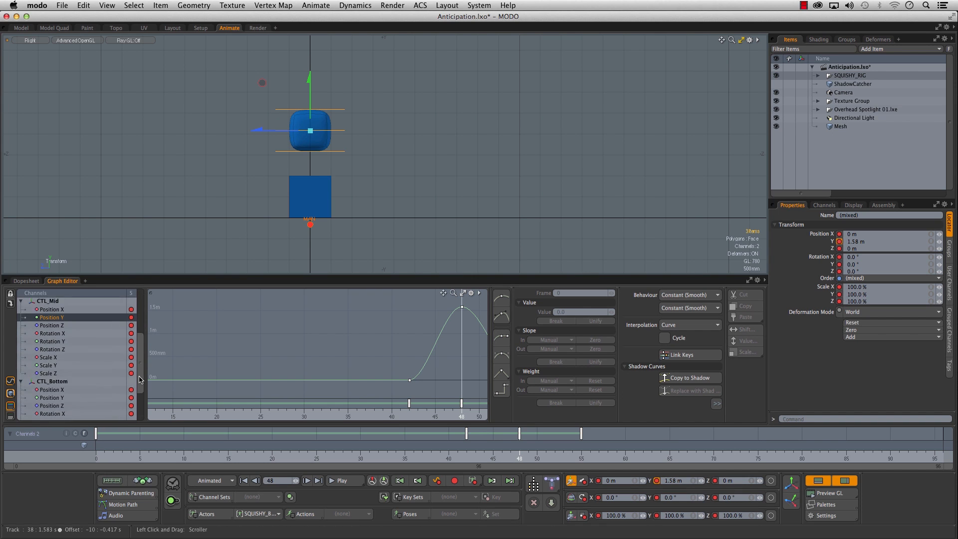
{"action": "right_click", "coordinate": [68, 393]}
{"action": "left_click", "coordinate": [160, 372]}
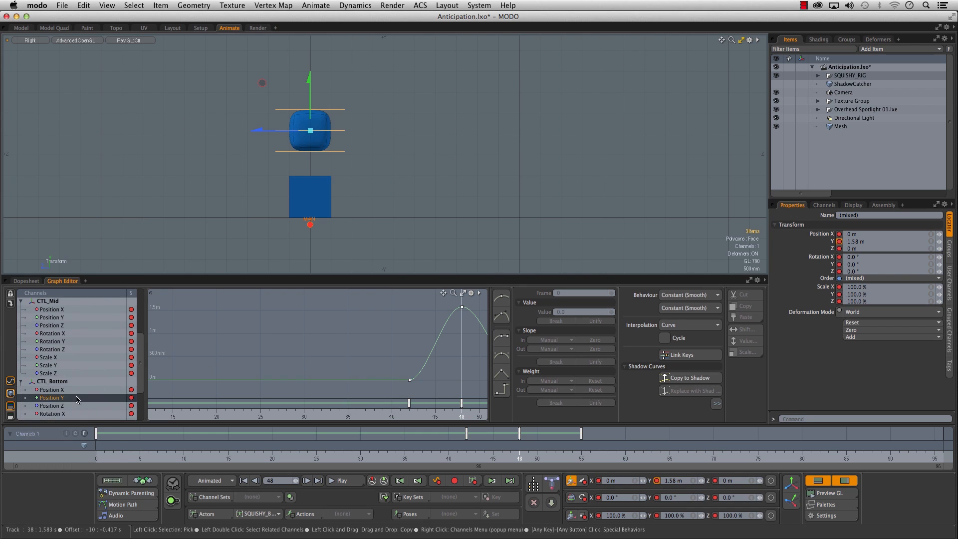
Select the Position Y curves of all three ring controls and make their frame 42 and 55 keys linear
{"action": "scroll", "coordinate": [64, 329], "scroll_direction": "up", "scroll_amount": 5}
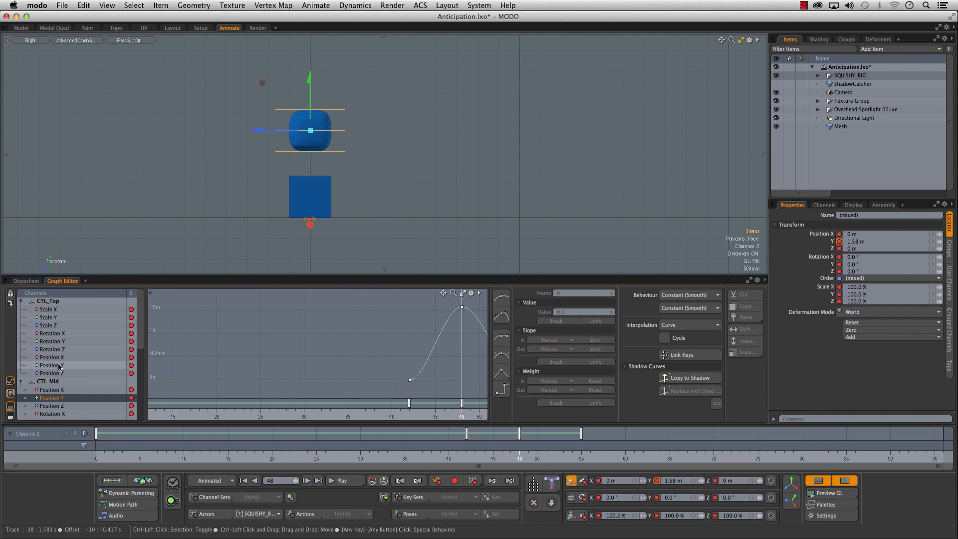
{"action": "left_click", "coordinate": [59, 365], "text": "ctrl"}
{"action": "key", "text": "a"}
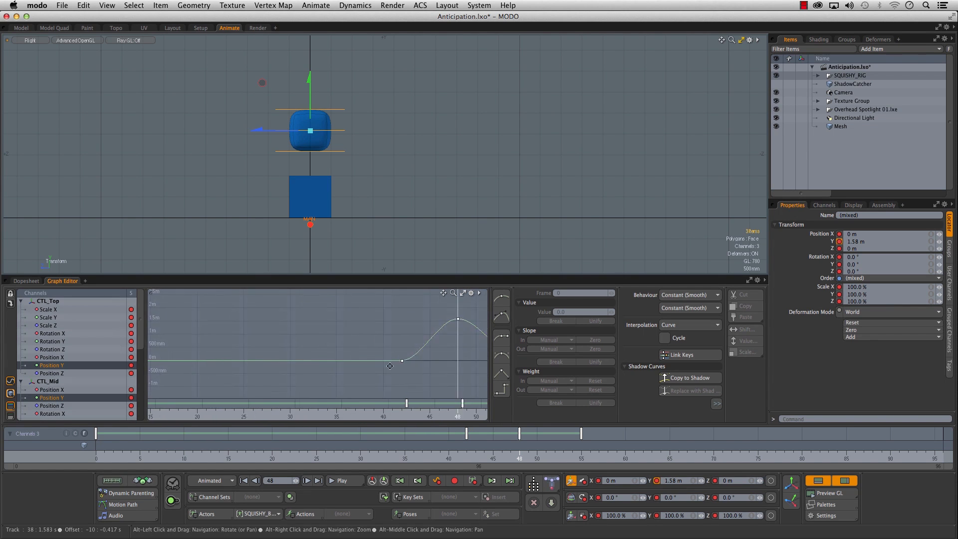
{"action": "left_click_drag", "start_coordinate": [215, 345], "coordinate": [407, 385]}
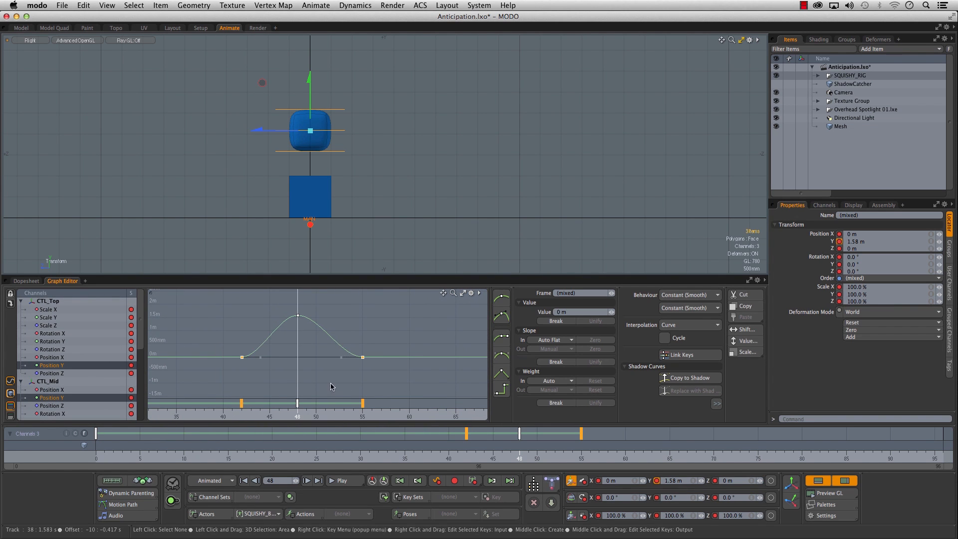
{"action": "left_click", "coordinate": [502, 374]}
Round out the descent of the jump arc by manually raising the incoming tangent of the frame 55 keys
{"action": "left_click_drag", "start_coordinate": [242, 325], "coordinate": [394, 382]}
{"action": "left_click_drag", "start_coordinate": [233, 343], "coordinate": [262, 337]}
{"action": "left_click_drag", "start_coordinate": [348, 344], "coordinate": [376, 372]}
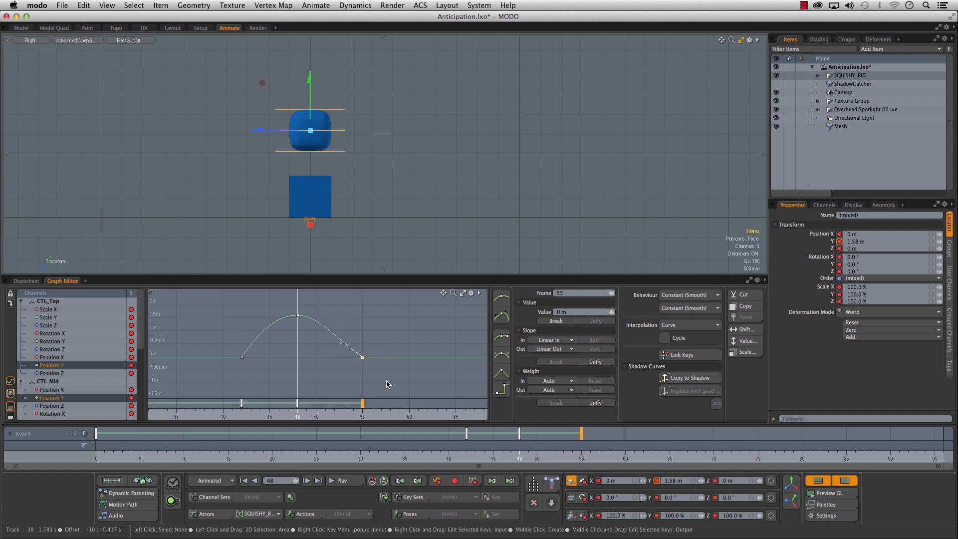
{"action": "left_click_drag", "start_coordinate": [345, 343], "coordinate": [344, 341]}
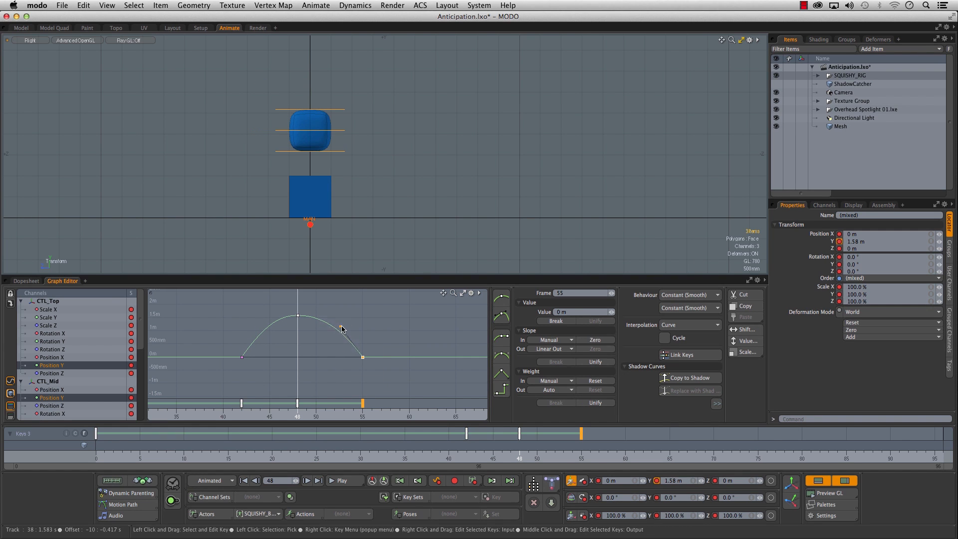
Review the jump along the timeline and key the whole actor at frame 35 as the start of the anticipation
{"action": "left_click_drag", "start_coordinate": [367, 453], "coordinate": [683, 453]}
{"action": "left_click_drag", "start_coordinate": [379, 458], "coordinate": [679, 454]}
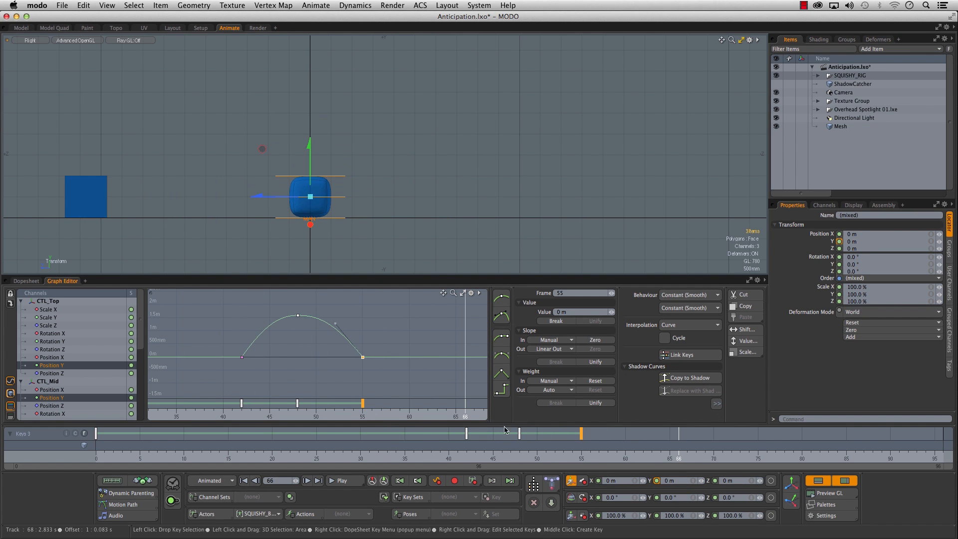
{"action": "left_click_drag", "start_coordinate": [411, 455], "coordinate": [607, 455]}
{"action": "left_click_drag", "start_coordinate": [450, 455], "coordinate": [466, 455]}
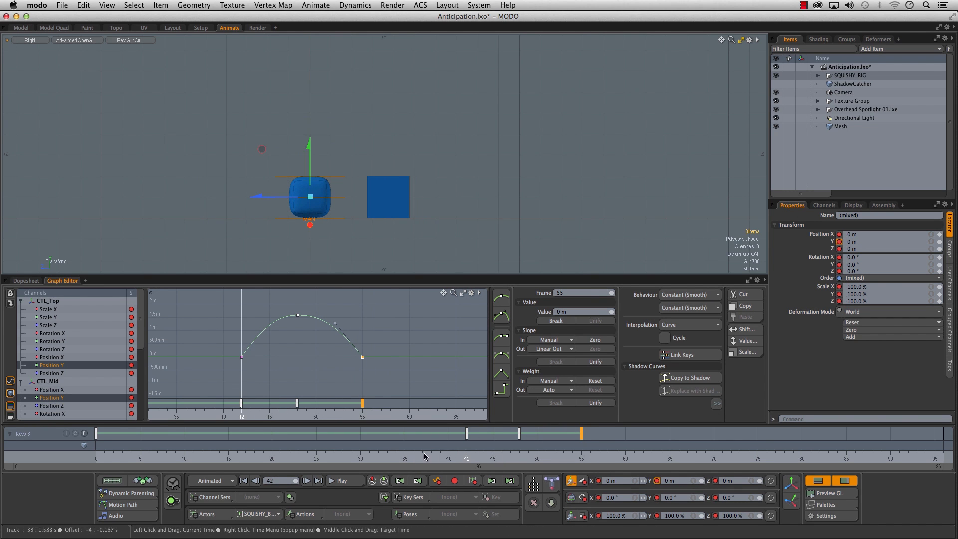
{"action": "left_click_drag", "start_coordinate": [466, 455], "coordinate": [378, 455]}
{"action": "left_click_drag", "start_coordinate": [400, 345], "coordinate": [376, 351], "text": "ctrl+alt"}
{"action": "left_click_drag", "start_coordinate": [348, 453], "coordinate": [404, 457]}
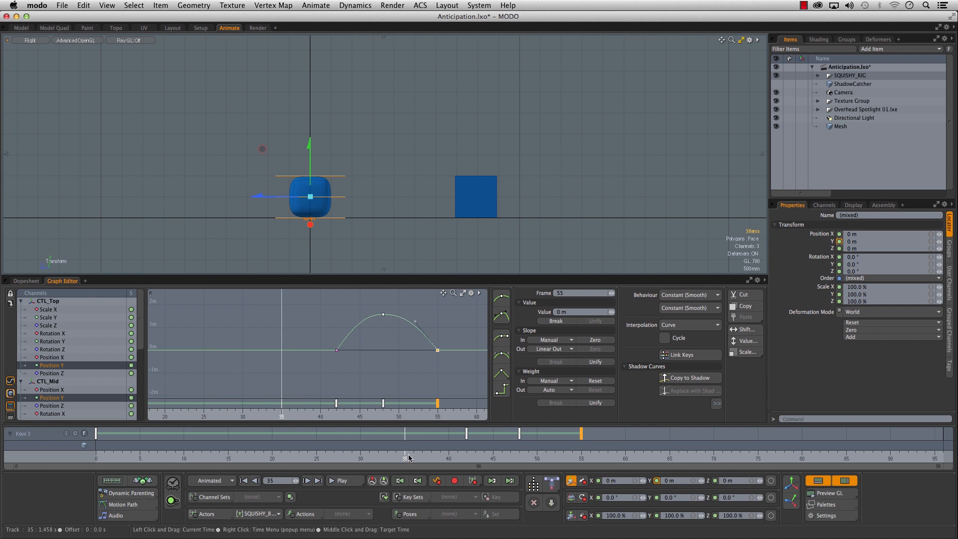
{"action": "left_click", "coordinate": [476, 483]}
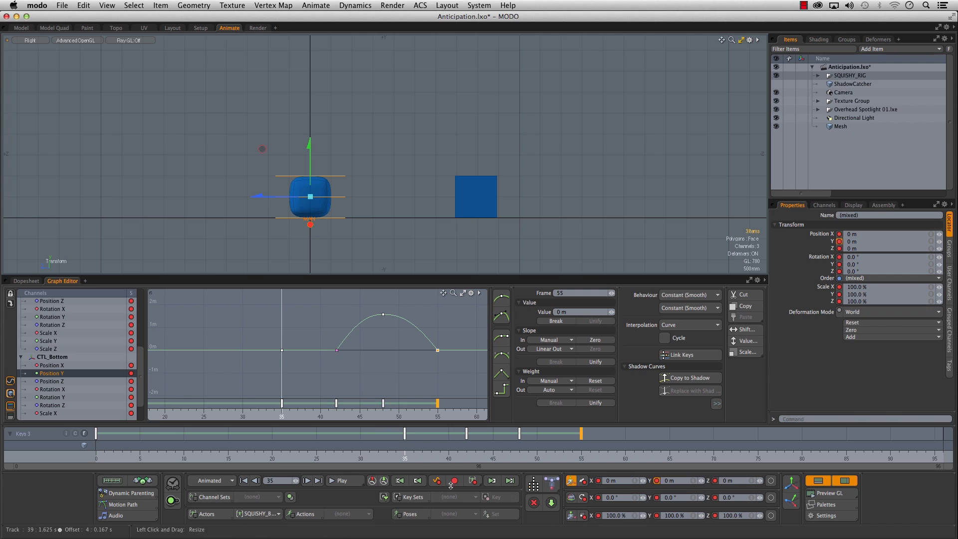
At frame 42, lower CTL_Mid to Y -200 mm, Z -30 mm and tilt it to -9.5° about X
{"action": "left_click", "coordinate": [413, 455]}
{"action": "left_click_drag", "start_coordinate": [413, 455], "coordinate": [457, 455]}
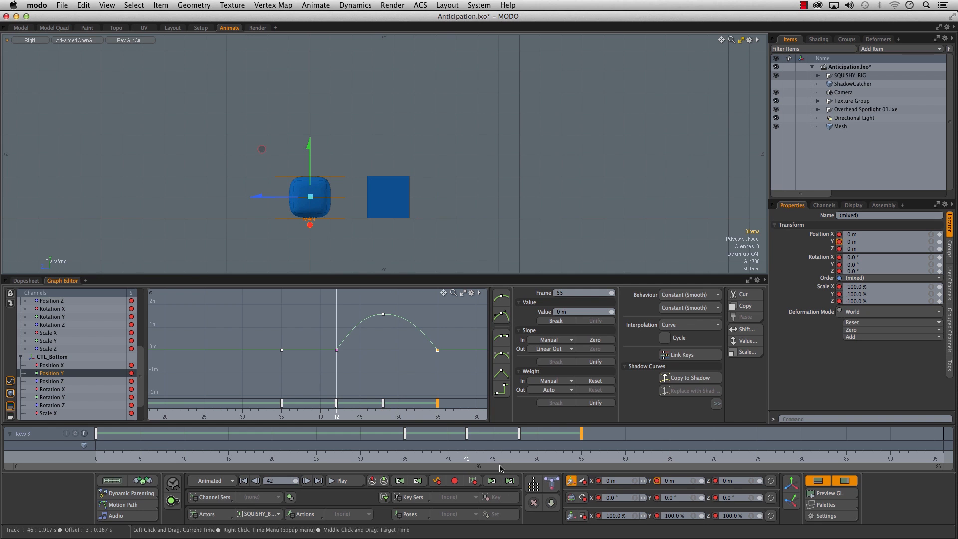
{"action": "right_click_drag", "start_coordinate": [240, 204], "coordinate": [299, 202], "text": "alt"}
{"action": "middle_click_drag", "start_coordinate": [300, 202], "coordinate": [243, 179], "text": "alt"}
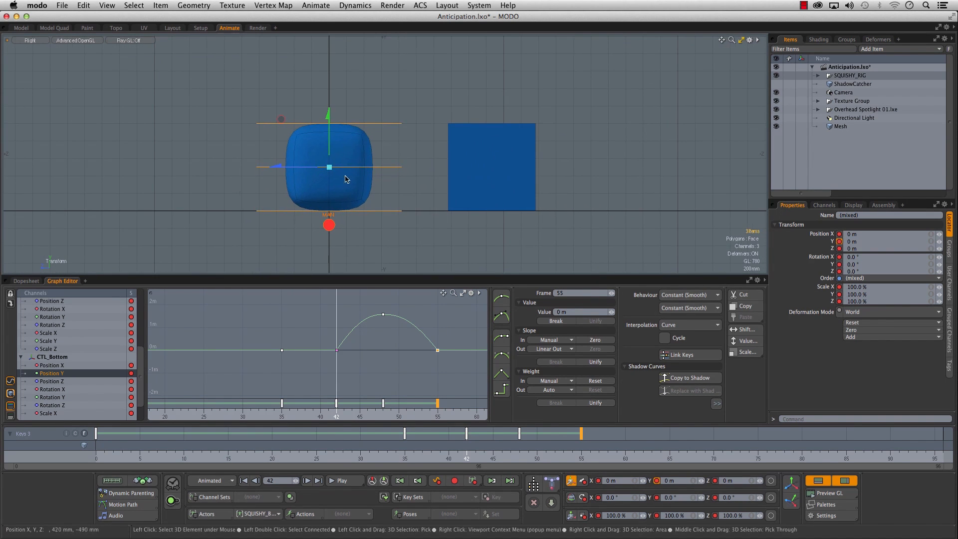
{"action": "left_click", "coordinate": [384, 168]}
{"action": "left_click", "coordinate": [384, 166]}
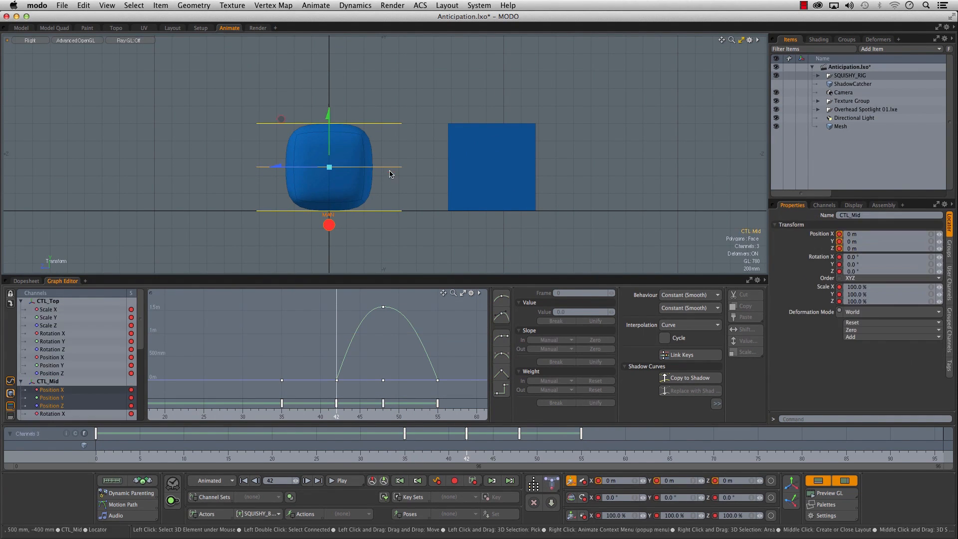
{"action": "key", "text": "e"}
{"action": "key", "text": "w"}
{"action": "left_click_drag", "start_coordinate": [334, 139], "coordinate": [377, 146]}
{"action": "key", "text": "e"}
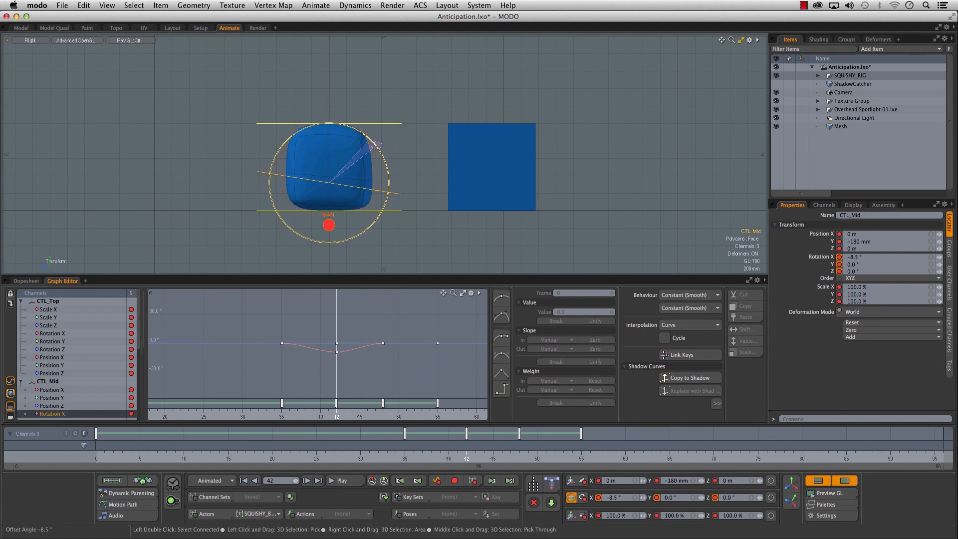
{"action": "key", "text": "w"}
{"action": "left_click_drag", "start_coordinate": [328, 179], "coordinate": [330, 180]}
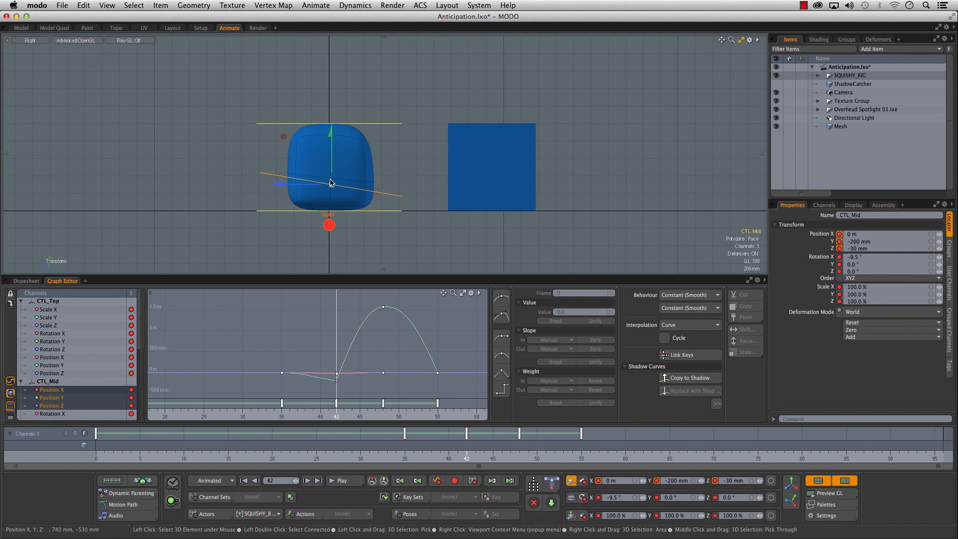
Lower CTL_Top to Y -470 mm, Z -60 mm, and scale CTL_Mid to 164.5% at Y -270 mm, Z -60 mm
{"action": "left_click", "coordinate": [384, 124]}
{"action": "left_click_drag", "start_coordinate": [330, 124], "coordinate": [335, 164]}
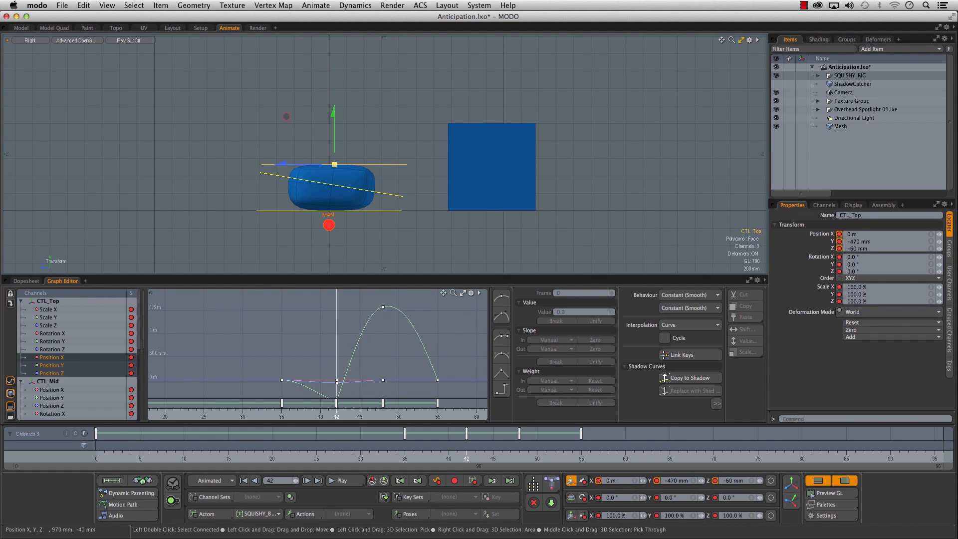
{"action": "left_click", "coordinate": [384, 193]}
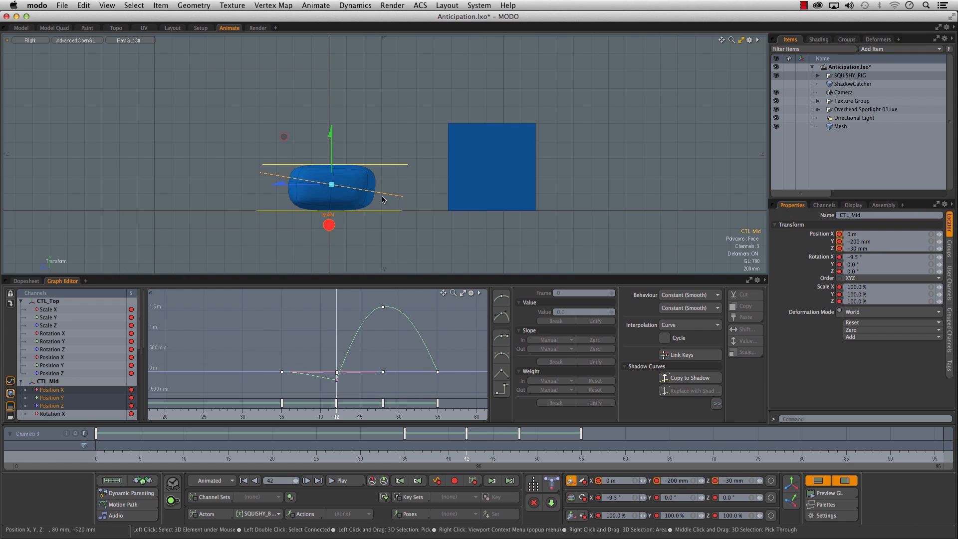
{"action": "key", "text": "r"}
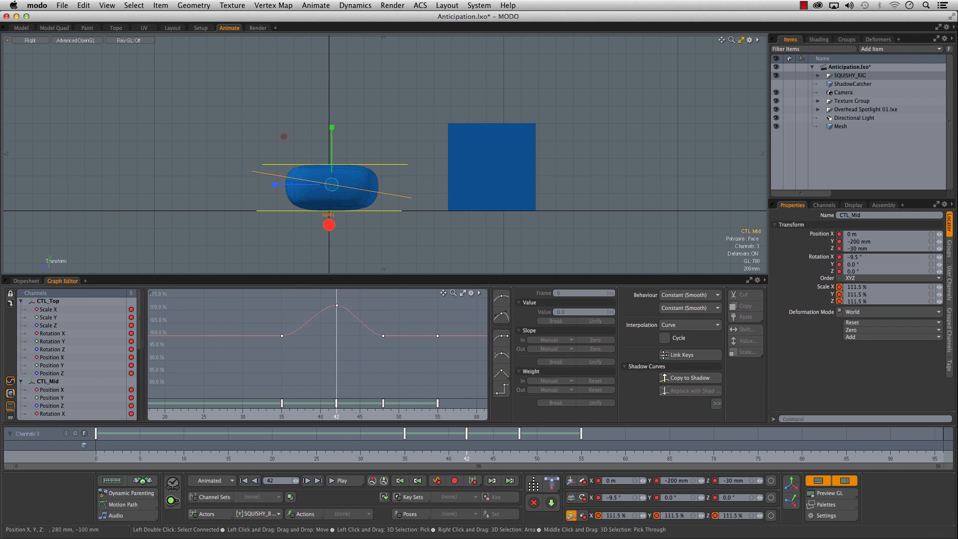
{"action": "left_click_drag", "start_coordinate": [359, 187], "coordinate": [370, 187]}
{"action": "key", "text": "w"}
{"action": "left_click_drag", "start_coordinate": [336, 131], "coordinate": [284, 143]}
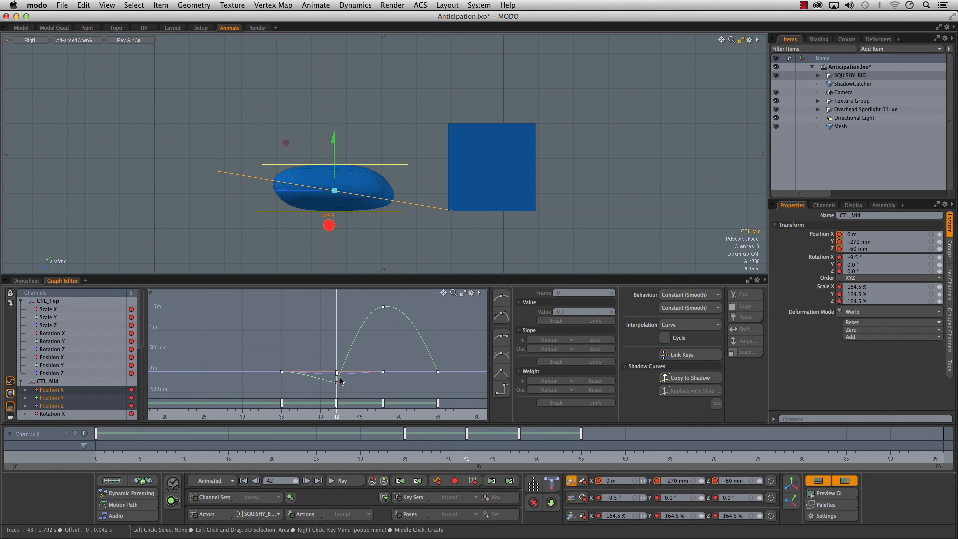
Tilt CTL_Top to -16° about X and move it to Y -520 mm, Z -100 mm
{"action": "key", "text": "a"}
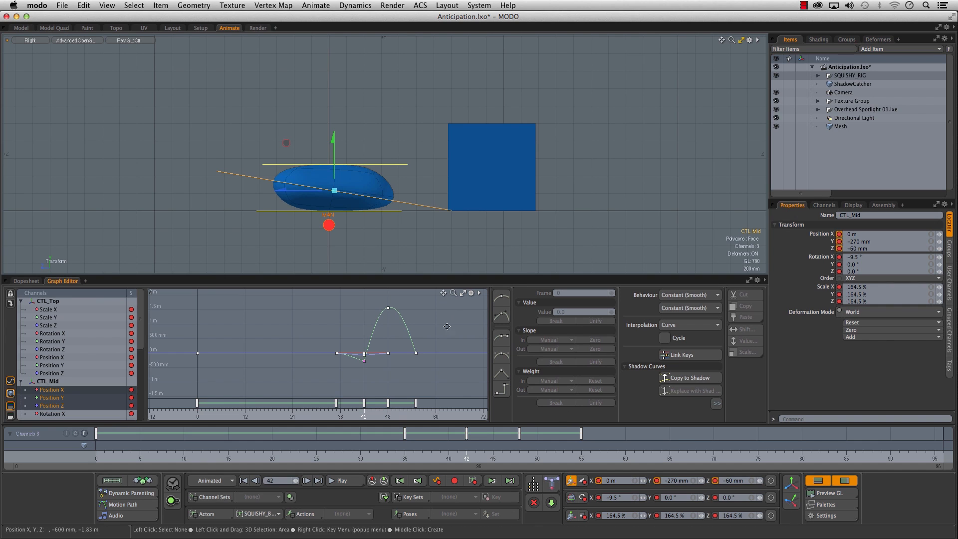
{"action": "left_click", "coordinate": [389, 165]}
{"action": "left_click_drag", "start_coordinate": [372, 119], "coordinate": [386, 128]}
{"action": "key", "text": "w"}
{"action": "left_click_drag", "start_coordinate": [336, 162], "coordinate": [339, 165]}
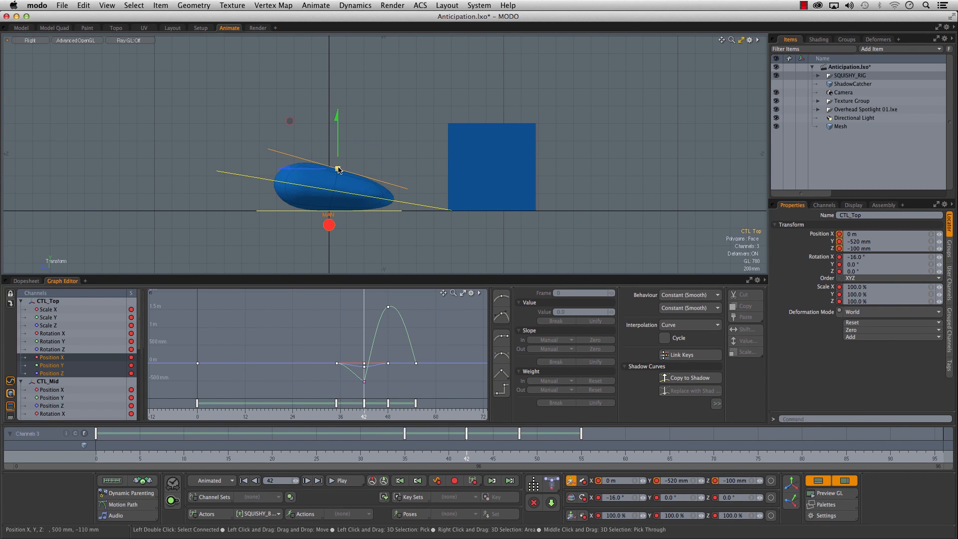
Fine-tune the squash pose by moving CTL_Mid to Y -240 mm, Z 0 m and nudging CTL_Top slightly downward
{"action": "left_click", "coordinate": [359, 174]}
{"action": "left_click", "coordinate": [340, 210]}
{"action": "left_click", "coordinate": [340, 191]}
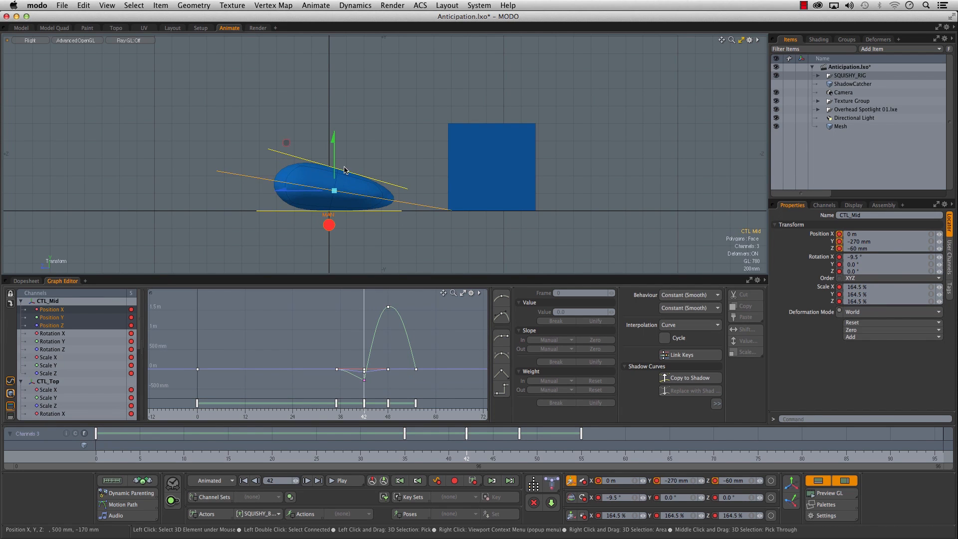
{"action": "left_click", "coordinate": [338, 165]}
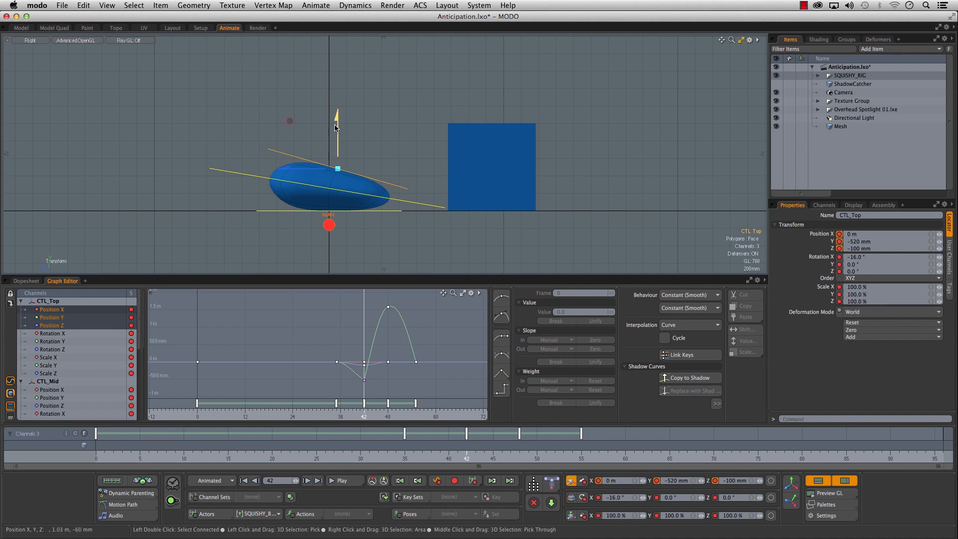
{"action": "left_click_drag", "start_coordinate": [336, 120], "coordinate": [336, 121]}
{"action": "left_click", "coordinate": [340, 190]}
{"action": "left_click_drag", "start_coordinate": [327, 188], "coordinate": [329, 188]}
{"action": "left_click", "coordinate": [338, 165]}
{"action": "left_click_drag", "start_coordinate": [336, 125], "coordinate": [337, 131]}
{"action": "left_click", "coordinate": [331, 189]}
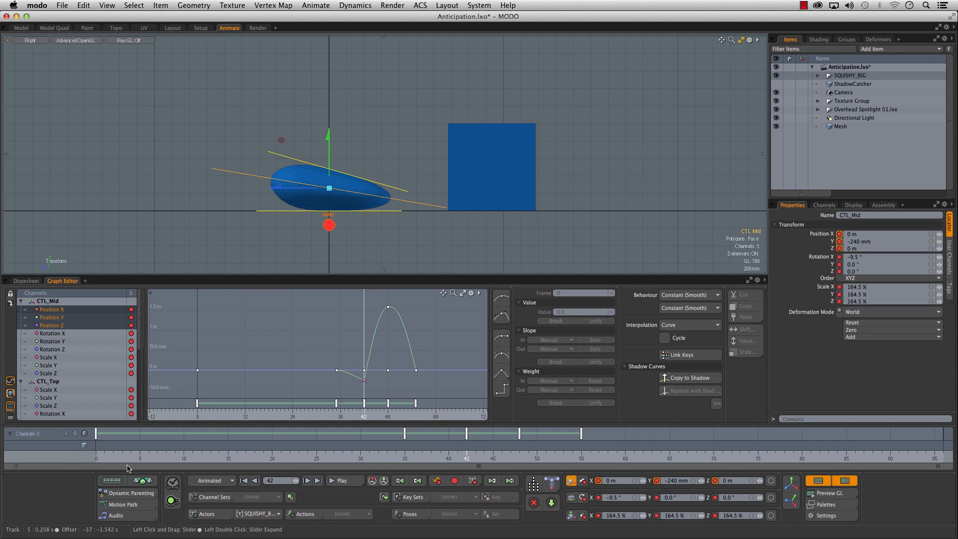
Scrub through the timeline to review the anticipation squash and jump, comparing the poses at frames 35 and 42
{"action": "left_click_drag", "start_coordinate": [113, 457], "coordinate": [96, 457]}
{"action": "left_click_drag", "start_coordinate": [192, 458], "coordinate": [237, 458]}
{"action": "left_click_drag", "start_coordinate": [317, 458], "coordinate": [625, 458]}
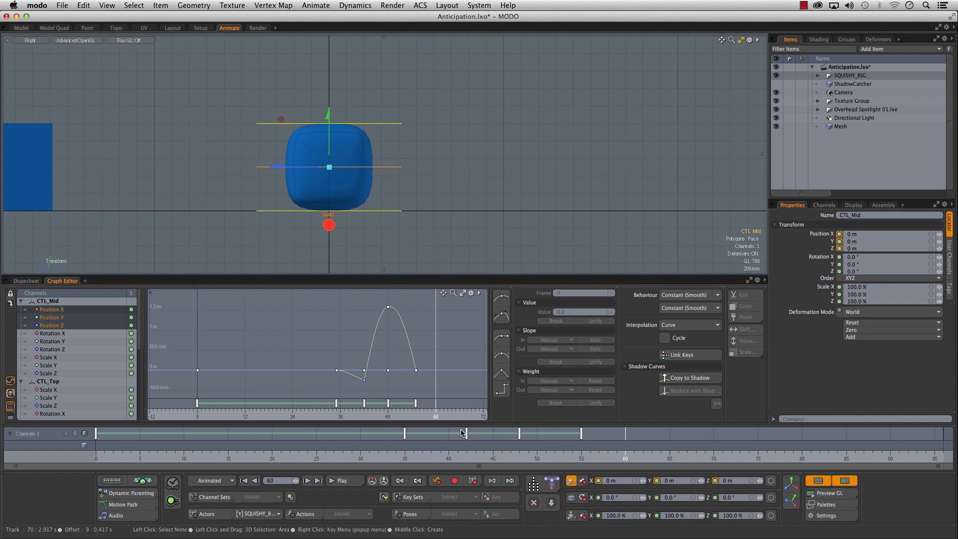
{"action": "scroll", "coordinate": [475, 224], "scroll_direction": "down", "scroll_amount": 2}
{"action": "left_click_drag", "start_coordinate": [362, 452], "coordinate": [651, 451]}
{"action": "left_click_drag", "start_coordinate": [430, 455], "coordinate": [555, 455]}
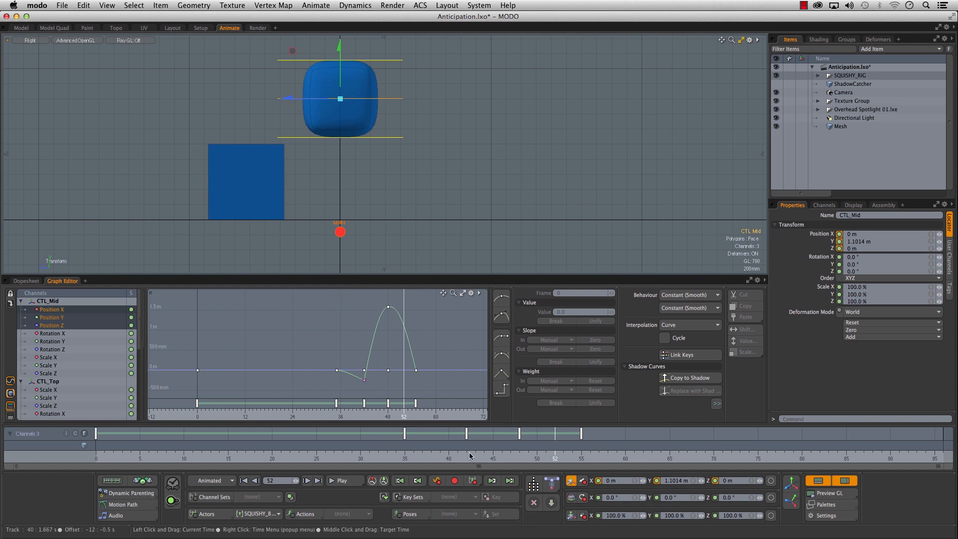
{"action": "left_click_drag", "start_coordinate": [422, 456], "coordinate": [403, 460]}
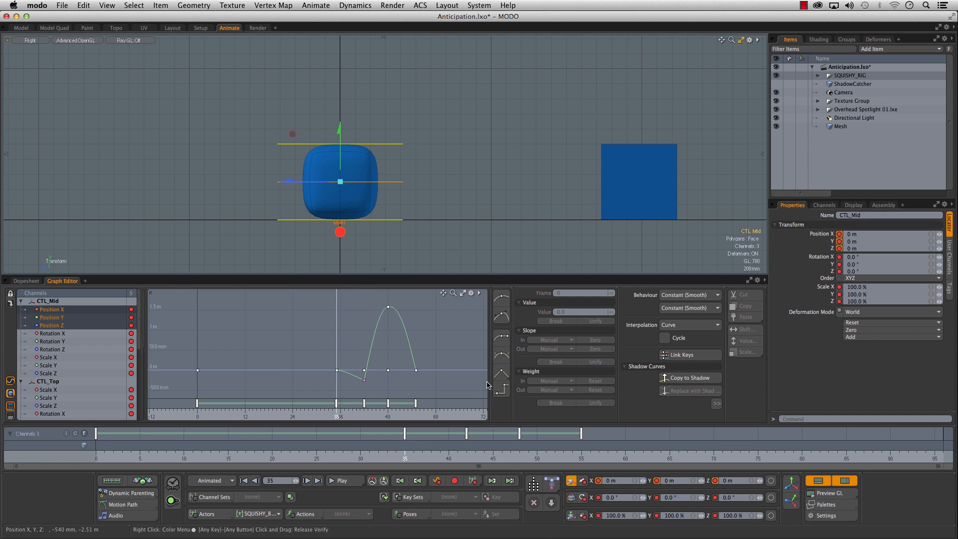
{"action": "left_click_drag", "start_coordinate": [351, 457], "coordinate": [467, 457]}
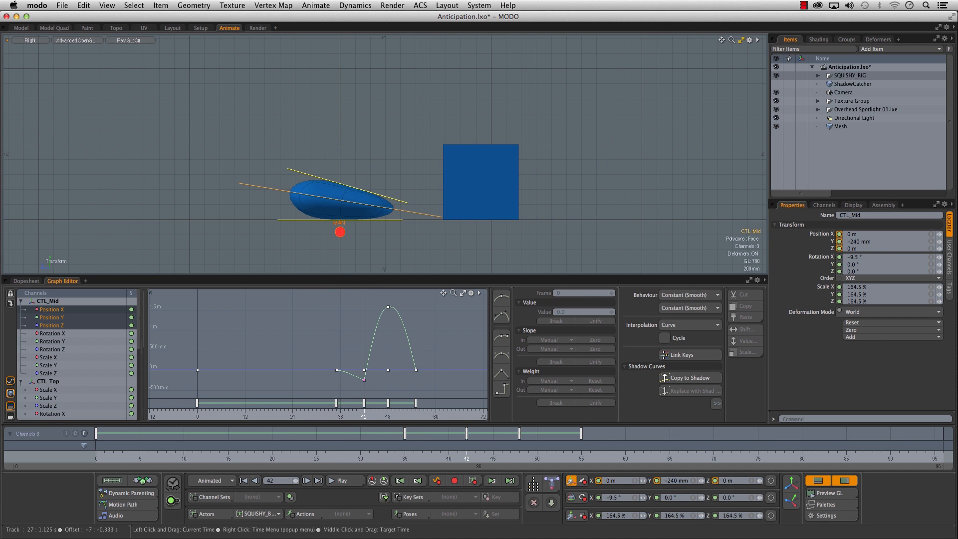
{"action": "mouse_move", "coordinate": [466, 457]}
{"action": "left_mouse_down"}
{"action": "mouse_move", "coordinate": [520, 457]}
{"action": "mouse_move", "coordinate": [466, 457]}
{"action": "left_mouse_up"}
{"action": "left_click", "coordinate": [404, 457]}
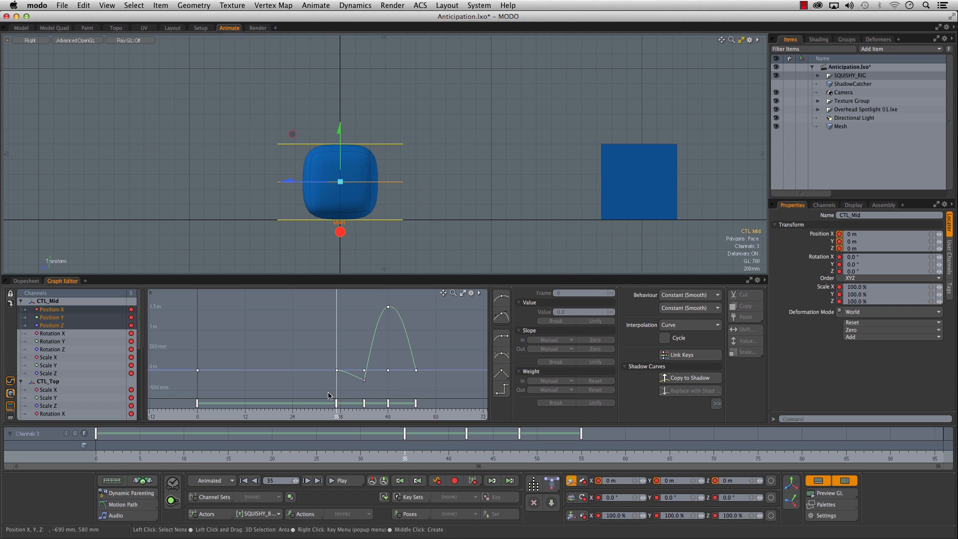
Deselect the controls to work with all the actor's channels and move the anticipation-start keys to frame 30
{"action": "left_click", "coordinate": [494, 264]}
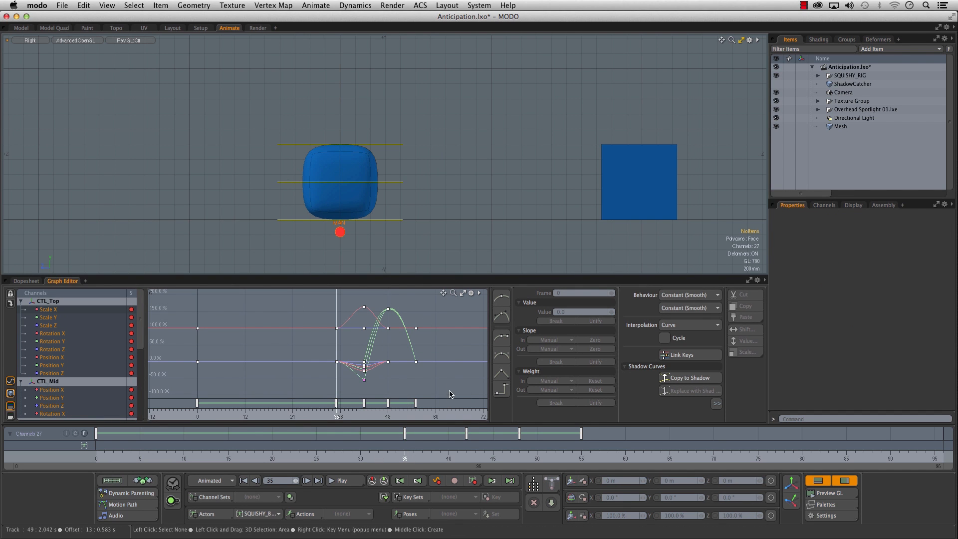
{"action": "mouse_move", "coordinate": [140, 326]}
{"action": "left_mouse_down"}
{"action": "mouse_move", "coordinate": [145, 350]}
{"action": "mouse_move", "coordinate": [145, 324]}
{"action": "left_mouse_up"}
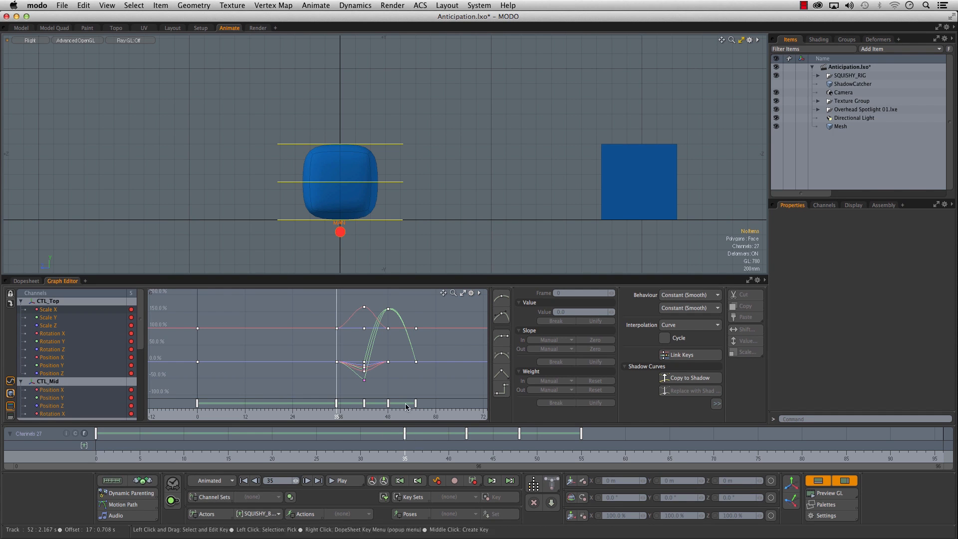
{"action": "left_click", "coordinate": [405, 439]}
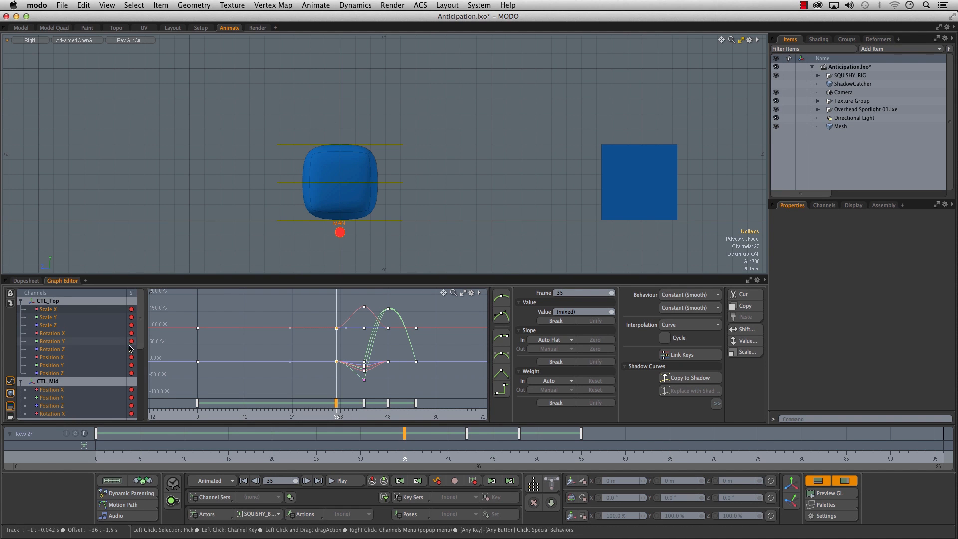
{"action": "left_click", "coordinate": [407, 439]}
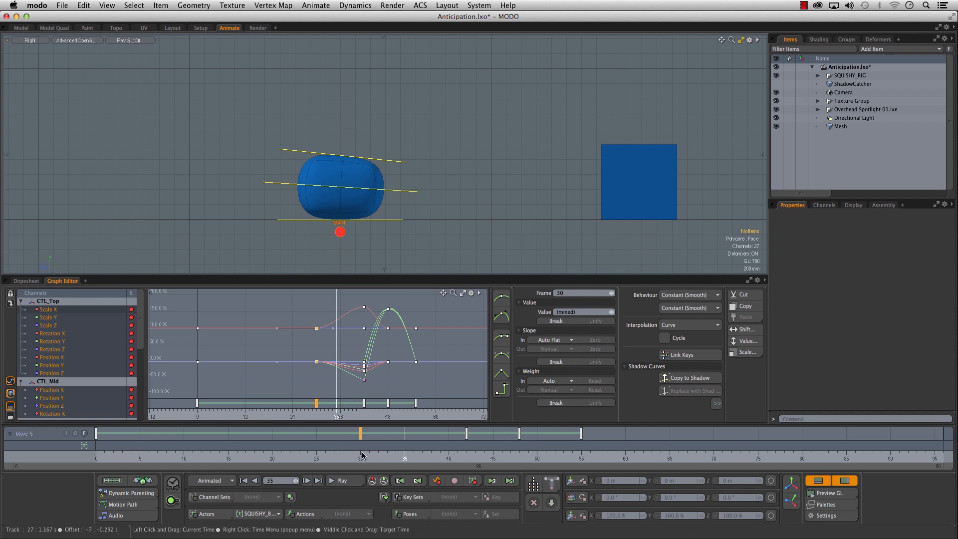
Try the anticipation-start keys at frame 15, review that timing through the jump, and move them to frame 33
{"action": "mouse_move", "coordinate": [124, 455]}
{"action": "left_mouse_down"}
{"action": "mouse_move", "coordinate": [105, 455]}
{"action": "mouse_move", "coordinate": [113, 455]}
{"action": "left_mouse_up"}
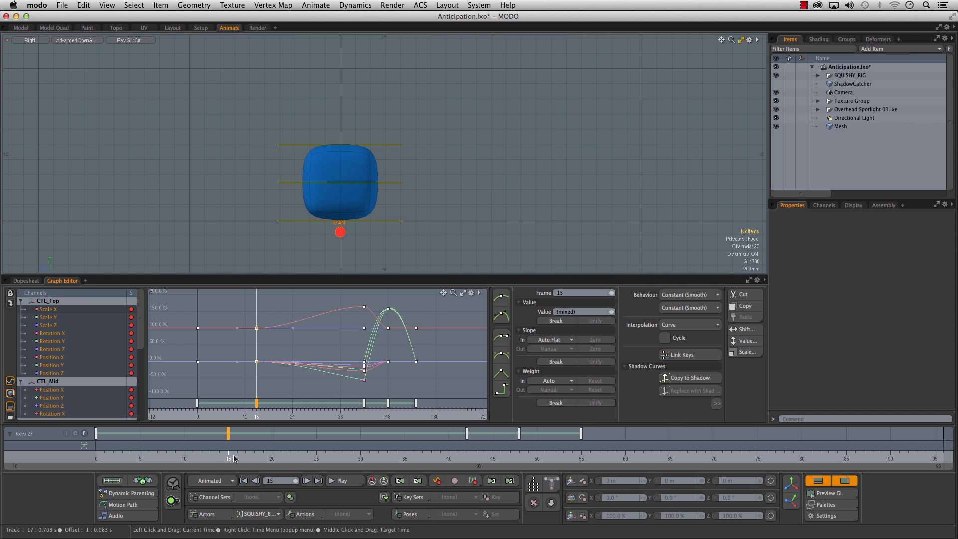
{"action": "left_click_drag", "start_coordinate": [237, 455], "coordinate": [608, 455]}
{"action": "left_click_drag", "start_coordinate": [431, 457], "coordinate": [617, 457]}
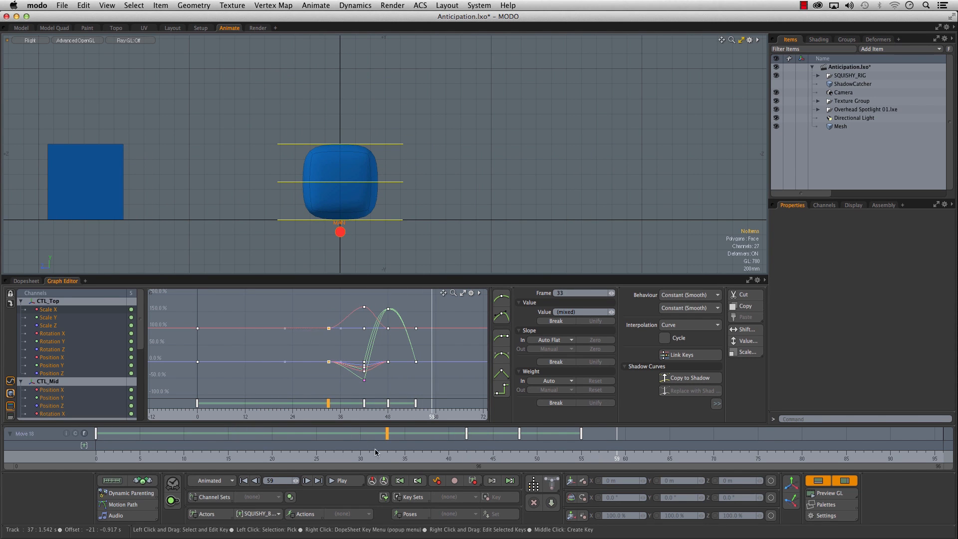
Try the anticipation-start keys at frame 35 and squash keys at 41, and shift both sets earlier to frames 33 and 39
{"action": "mouse_move", "coordinate": [469, 433]}
{"action": "left_mouse_down"}
{"action": "mouse_move", "coordinate": [438, 439]}
{"action": "mouse_move", "coordinate": [471, 442]}
{"action": "left_mouse_up"}
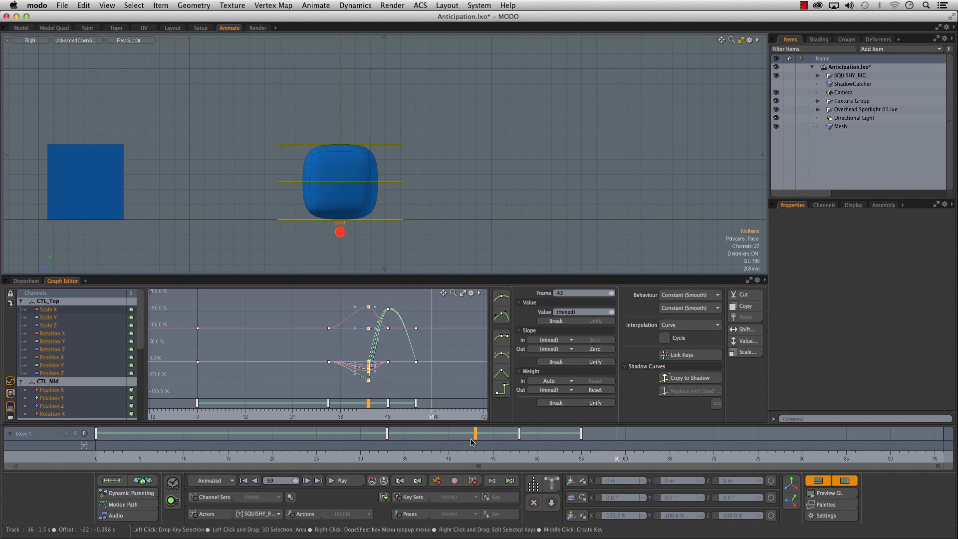
{"action": "left_click", "coordinate": [388, 433]}
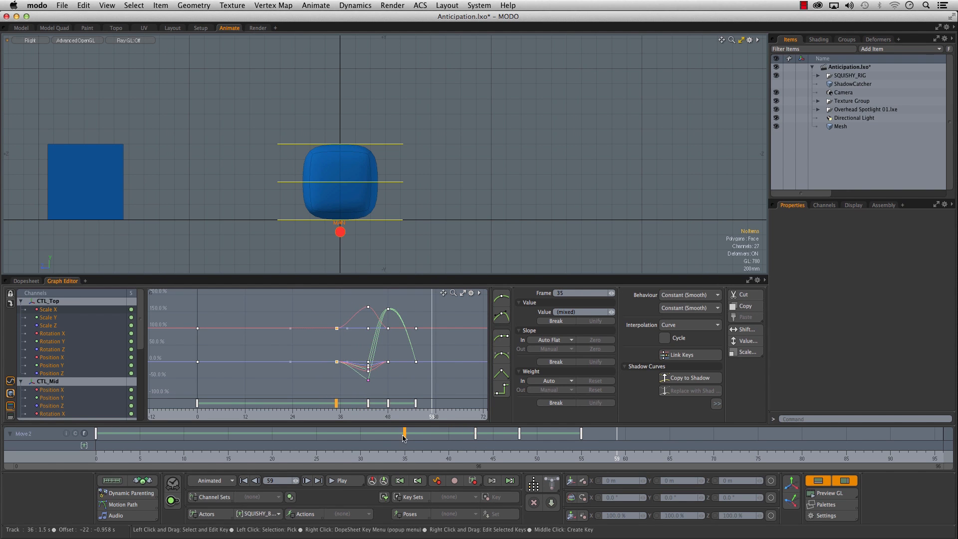
{"action": "left_click_drag", "start_coordinate": [473, 435], "coordinate": [457, 436]}
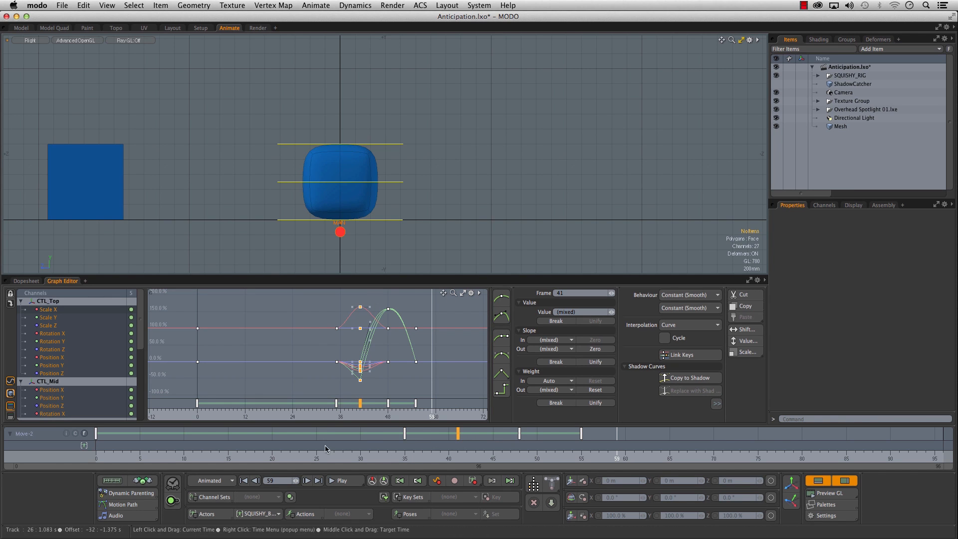
{"action": "left_click_drag", "start_coordinate": [394, 459], "coordinate": [457, 460]}
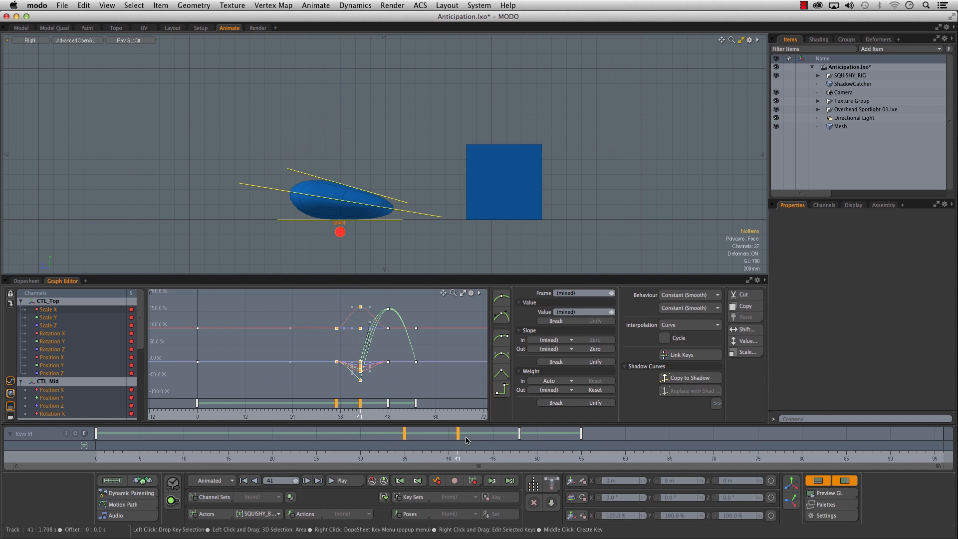
{"action": "left_click_drag", "start_coordinate": [467, 442], "coordinate": [451, 439]}
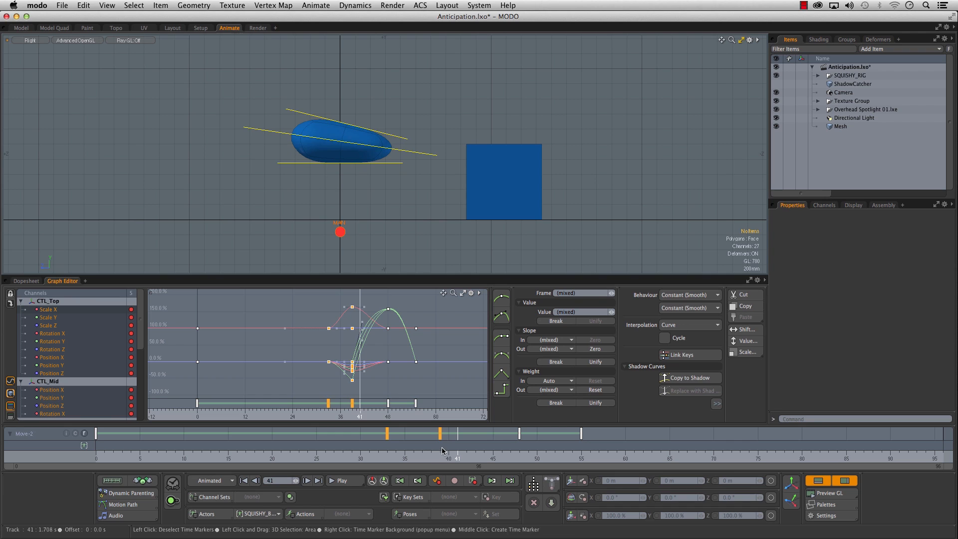
Duplicate the squash keys from frame 39 to frame 41 and flatten the curve slopes on both key sets
{"action": "left_click", "coordinate": [440, 454]}
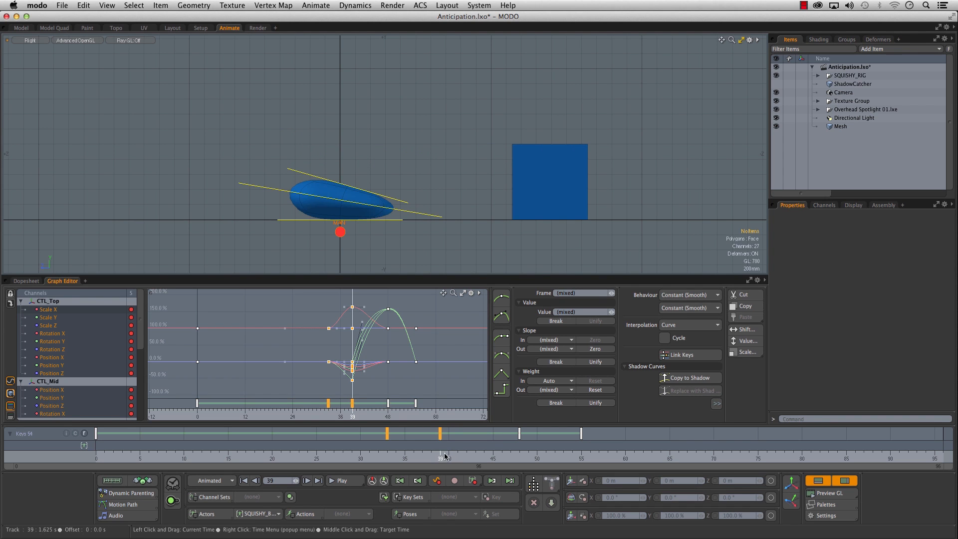
{"action": "left_click", "coordinate": [482, 438]}
{"action": "left_click_drag", "start_coordinate": [448, 455], "coordinate": [441, 456]}
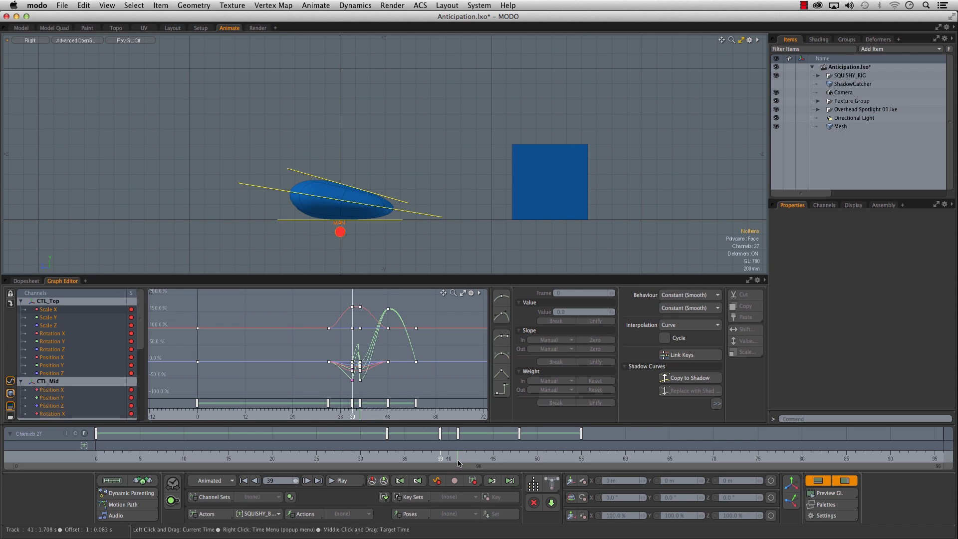
{"action": "left_click_drag", "start_coordinate": [349, 364], "coordinate": [423, 378], "text": "ctrl+alt"}
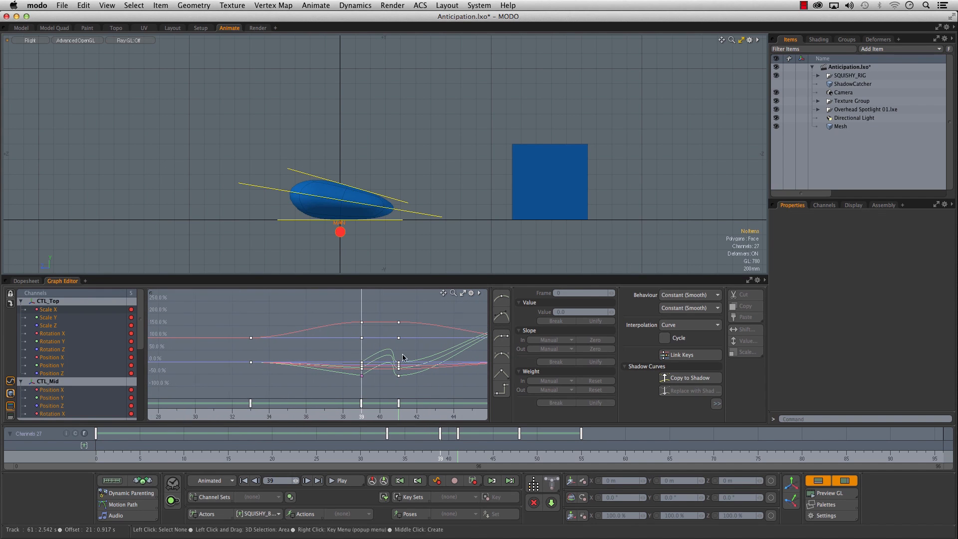
{"action": "left_click", "coordinate": [505, 373]}
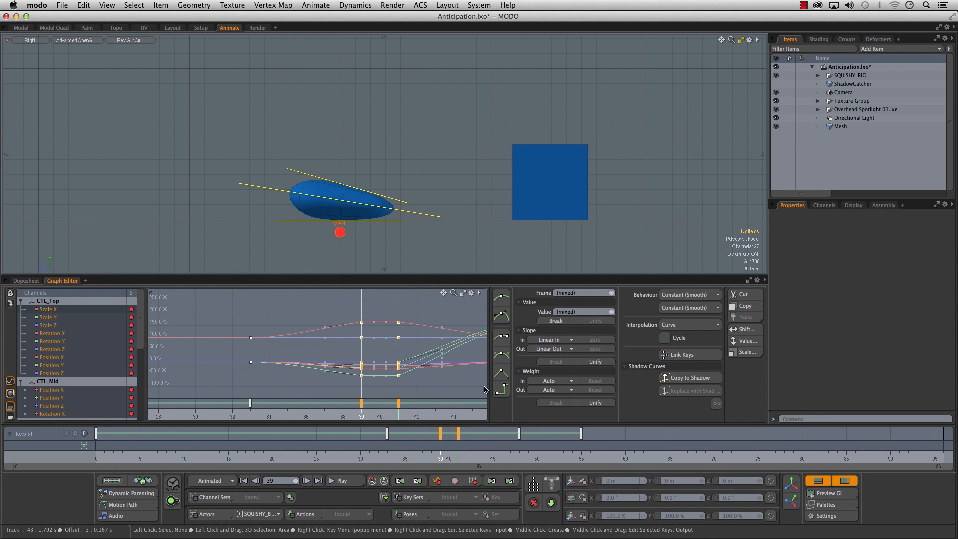
{"action": "left_click", "coordinate": [502, 357]}
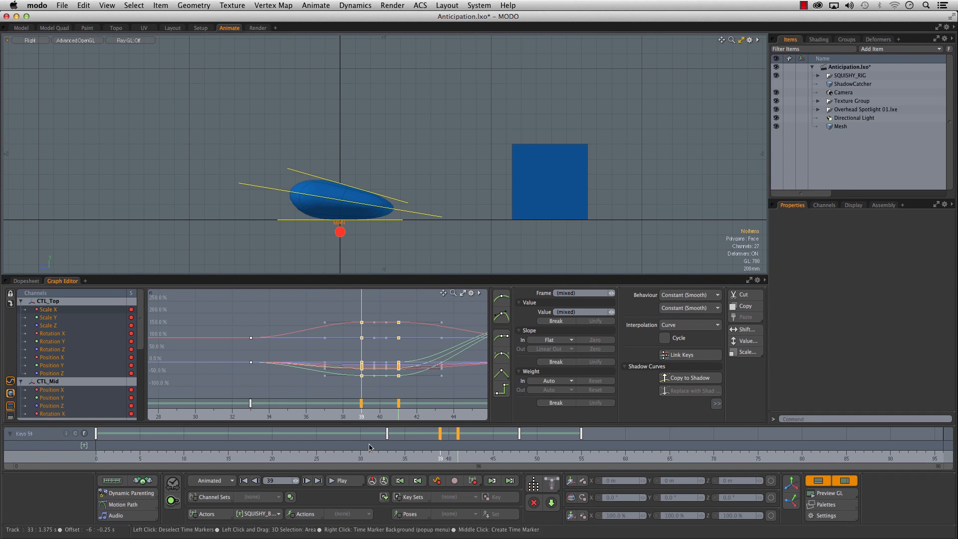
At frame 41, raise CTL_Top to about Y 810 mm and shift it slightly towards the oncoming cube for a stretch pose
{"action": "left_click", "coordinate": [232, 417]}
{"action": "left_click_drag", "start_coordinate": [232, 416], "coordinate": [398, 416]}
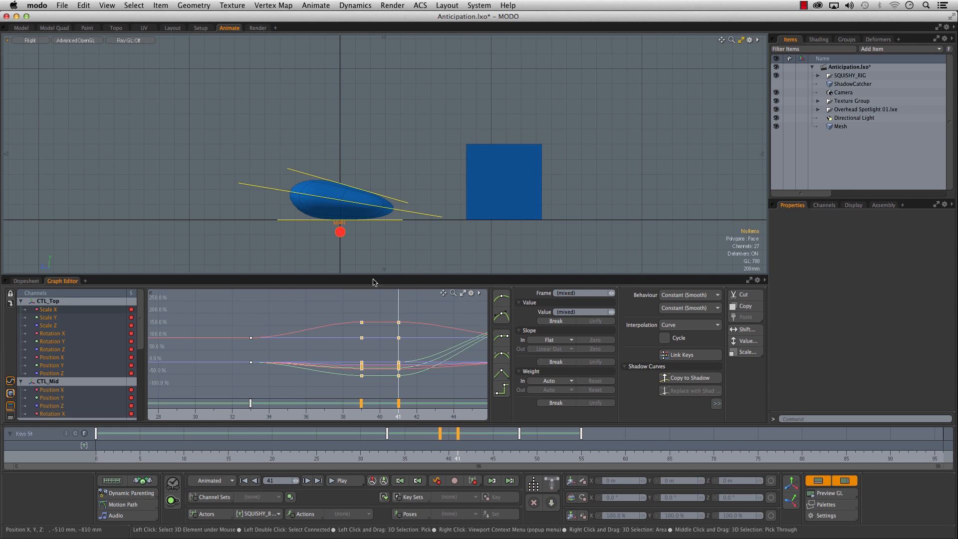
{"action": "left_click", "coordinate": [403, 210]}
{"action": "key", "text": "w"}
{"action": "left_click_drag", "start_coordinate": [349, 172], "coordinate": [371, 82]}
At frame 41, move CTL_Mid to Y 500 mm, Z -170 mm, scale it uniformly to 32.9%, and deselect it
{"action": "left_click", "coordinate": [282, 190]}
{"action": "left_click_drag", "start_coordinate": [340, 200], "coordinate": [264, 151]}
{"action": "key", "text": "r"}
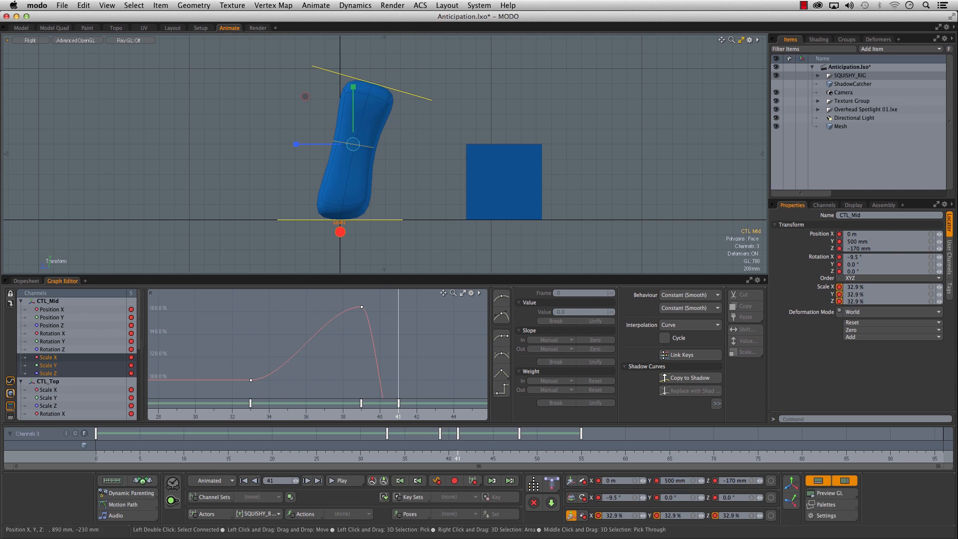
{"action": "right_click_drag", "start_coordinate": [440, 321], "coordinate": [494, 392], "text": "alt"}
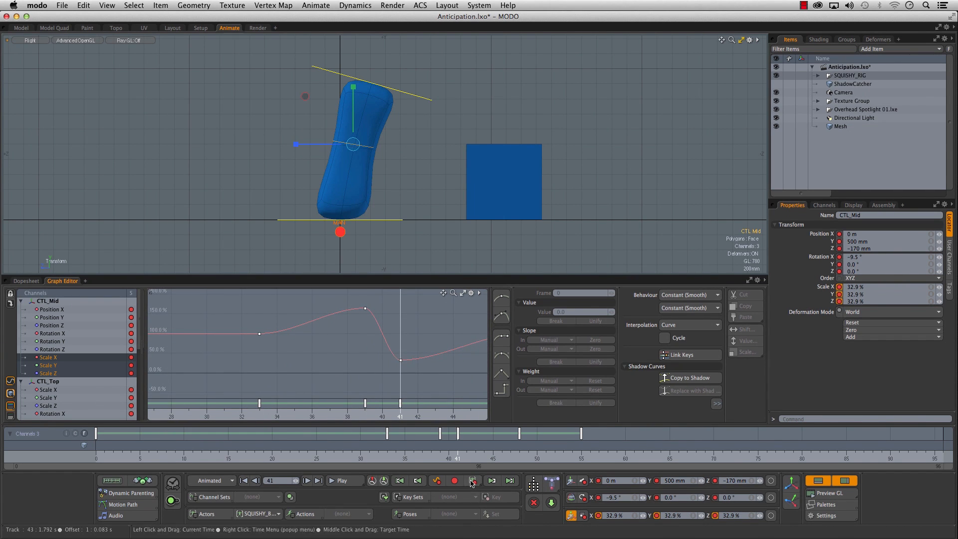
{"action": "right_click_drag", "start_coordinate": [409, 339], "coordinate": [387, 355], "text": "alt"}
{"action": "left_click_drag", "start_coordinate": [387, 355], "coordinate": [291, 352], "text": "alt"}
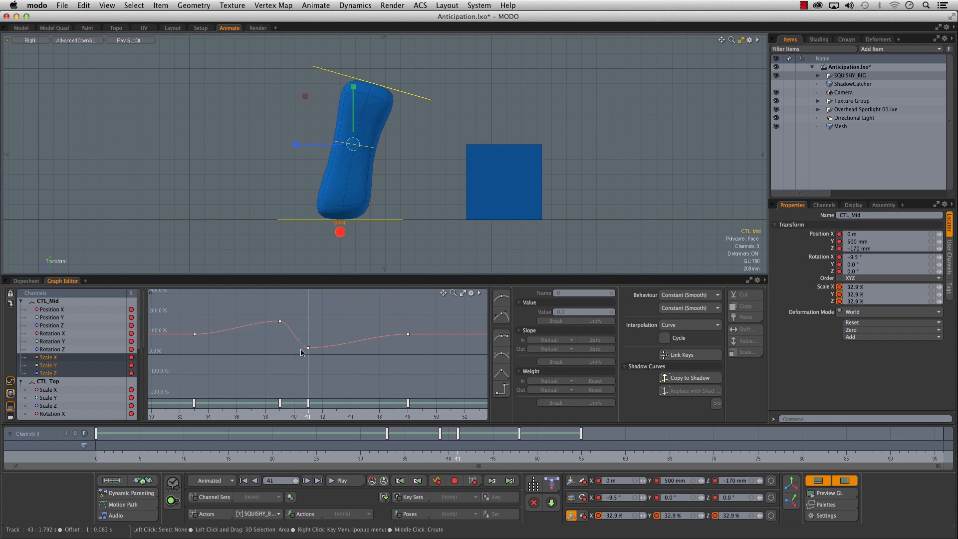
{"action": "left_click", "coordinate": [235, 244]}
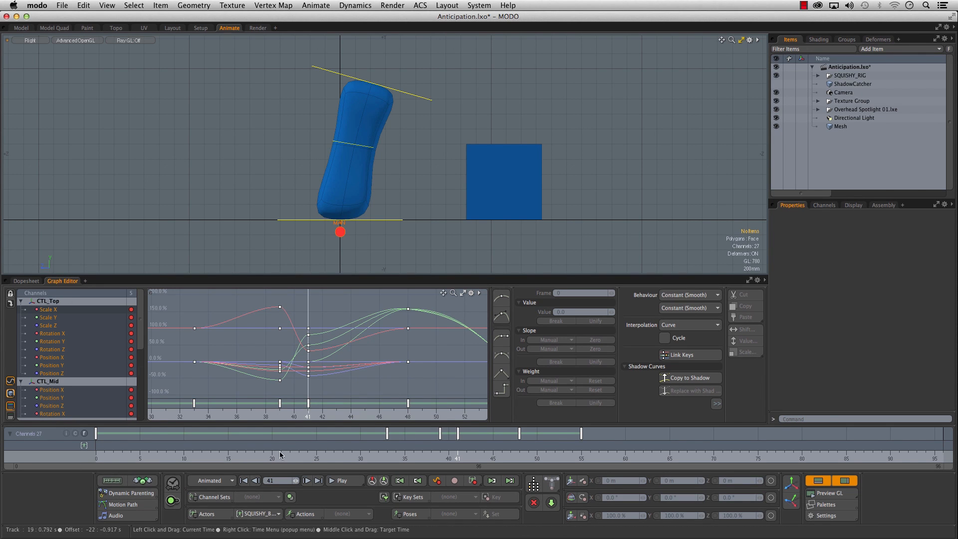
Scrub from the anticipation through the stretch and jump to frame 55, and examine the curves around the stretch keys
{"action": "left_click", "coordinate": [219, 456]}
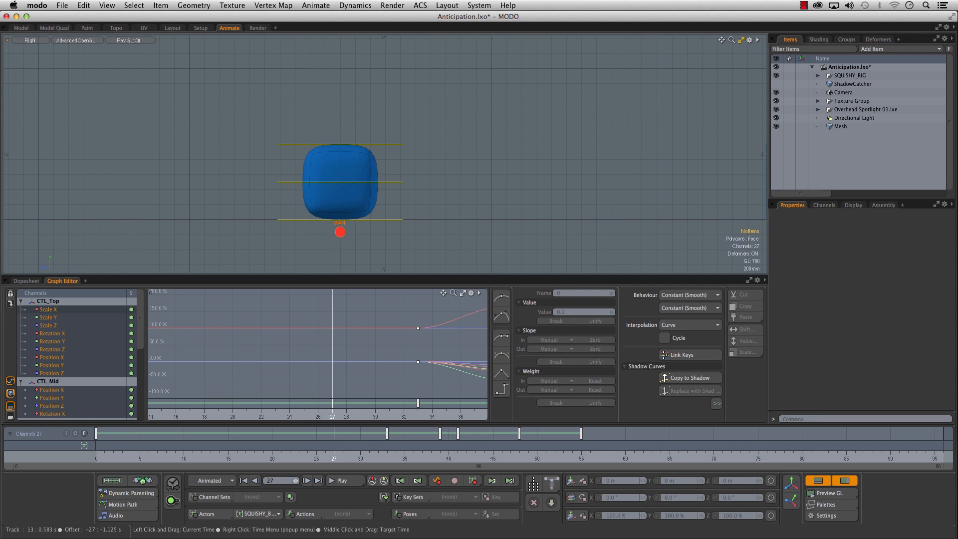
{"action": "left_click_drag", "start_coordinate": [334, 453], "coordinate": [371, 452]}
{"action": "left_click_drag", "start_coordinate": [413, 360], "coordinate": [375, 361], "text": "ctrl+alt"}
{"action": "left_click_drag", "start_coordinate": [376, 361], "coordinate": [234, 360], "text": "alt"}
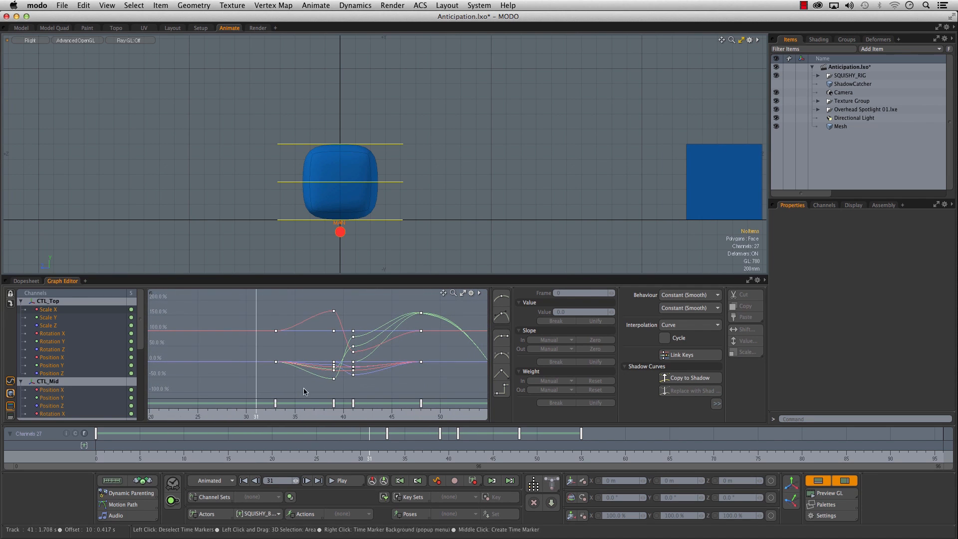
{"action": "left_click_drag", "start_coordinate": [374, 452], "coordinate": [457, 452]}
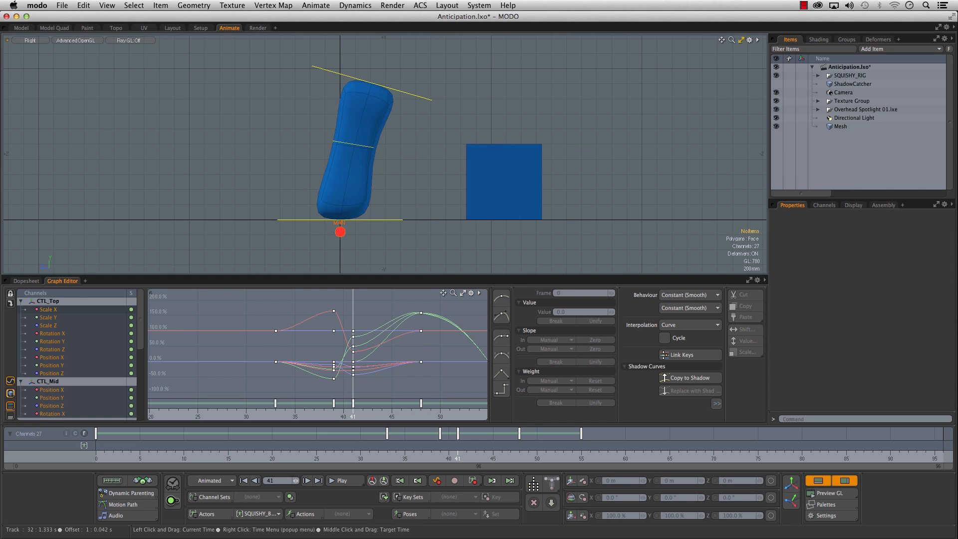
{"action": "left_click_drag", "start_coordinate": [457, 452], "coordinate": [599, 452]}
{"action": "left_click", "coordinate": [352, 452]}
{"action": "left_click_drag", "start_coordinate": [352, 452], "coordinate": [634, 452]}
{"action": "left_click_drag", "start_coordinate": [399, 452], "coordinate": [581, 452]}
{"action": "right_click_drag", "start_coordinate": [268, 350], "coordinate": [336, 351], "text": "alt"}
{"action": "left_click_drag", "start_coordinate": [361, 372], "coordinate": [292, 380], "text": "alt"}
{"action": "mouse_move", "coordinate": [293, 379]}
{"action": "right_mouse_down", "text": "alt"}
{"action": "mouse_move", "coordinate": [289, 367]}
{"action": "mouse_move", "coordinate": [275, 381]}
{"action": "right_mouse_up", "text": "alt"}
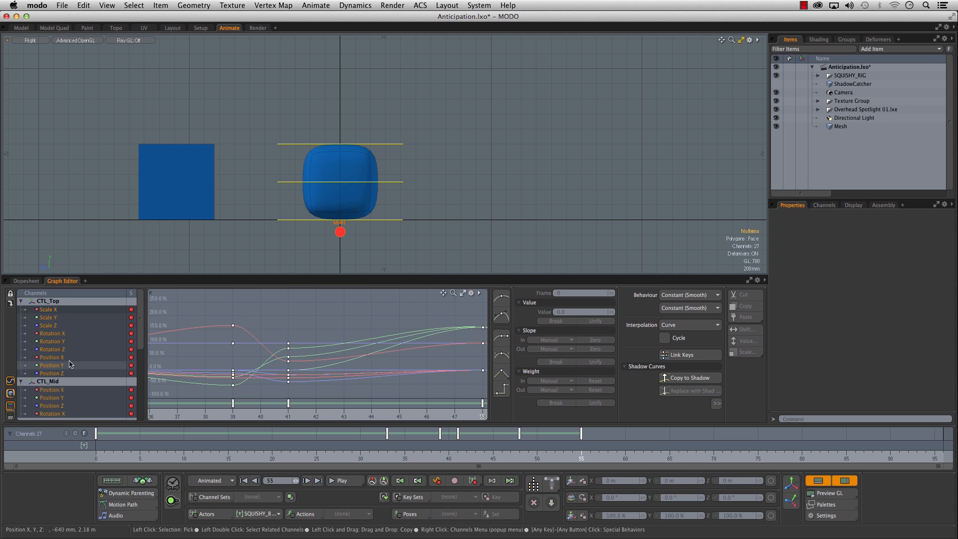
Steepen the tangent of the frame 41 key on CTL_Top's Position Y curve and review the resulting jump
{"action": "left_click", "coordinate": [102, 366]}
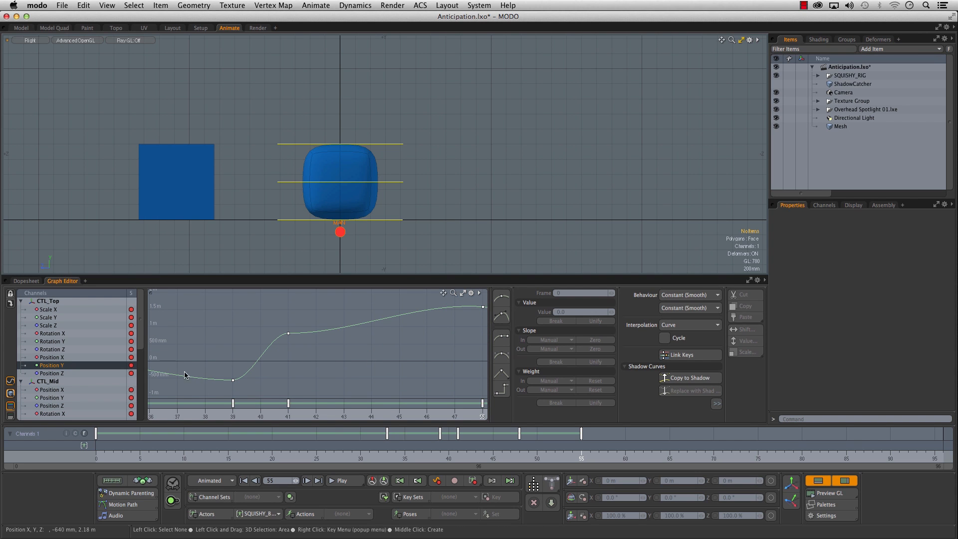
{"action": "left_click_drag", "start_coordinate": [381, 454], "coordinate": [440, 454]}
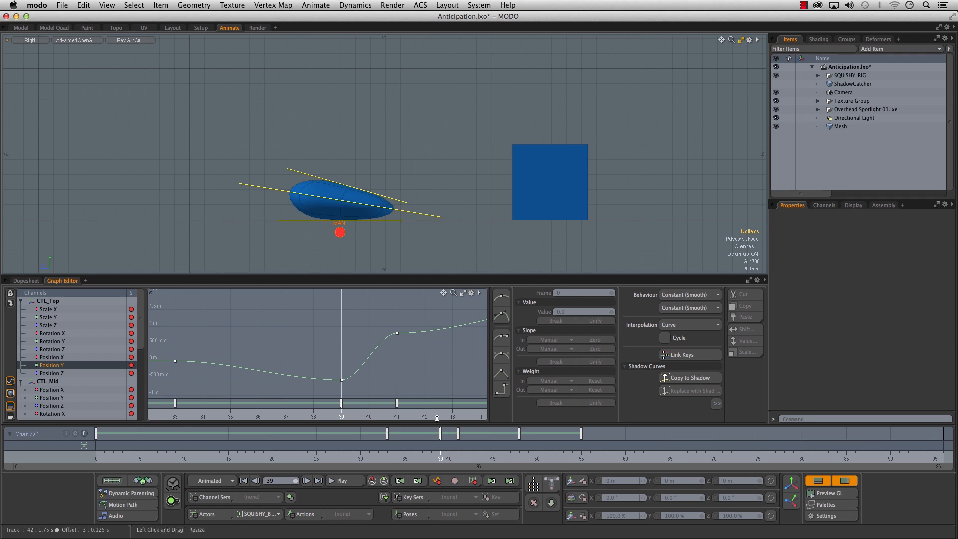
{"action": "mouse_move", "coordinate": [440, 455]}
{"action": "left_mouse_down"}
{"action": "mouse_move", "coordinate": [466, 455]}
{"action": "mouse_move", "coordinate": [458, 455]}
{"action": "left_mouse_up"}
{"action": "left_click_drag", "start_coordinate": [399, 316], "coordinate": [294, 356], "text": "ctrl+alt"}
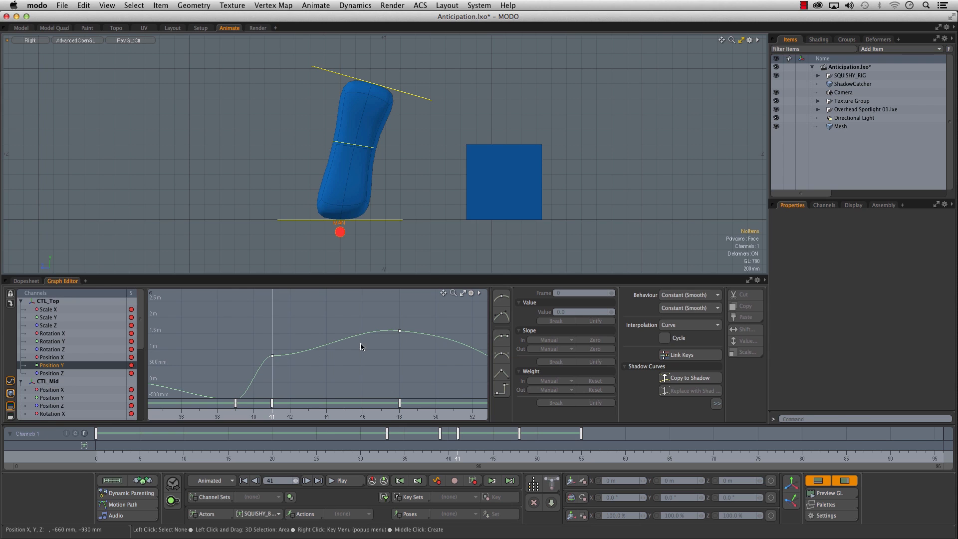
{"action": "left_click", "coordinate": [271, 355]}
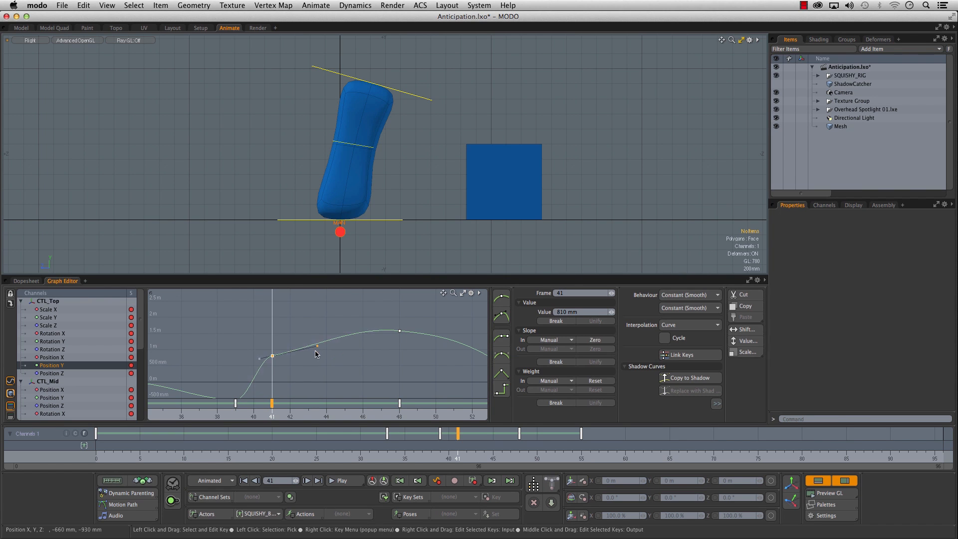
{"action": "left_click_drag", "start_coordinate": [262, 381], "coordinate": [287, 358], "text": "alt"}
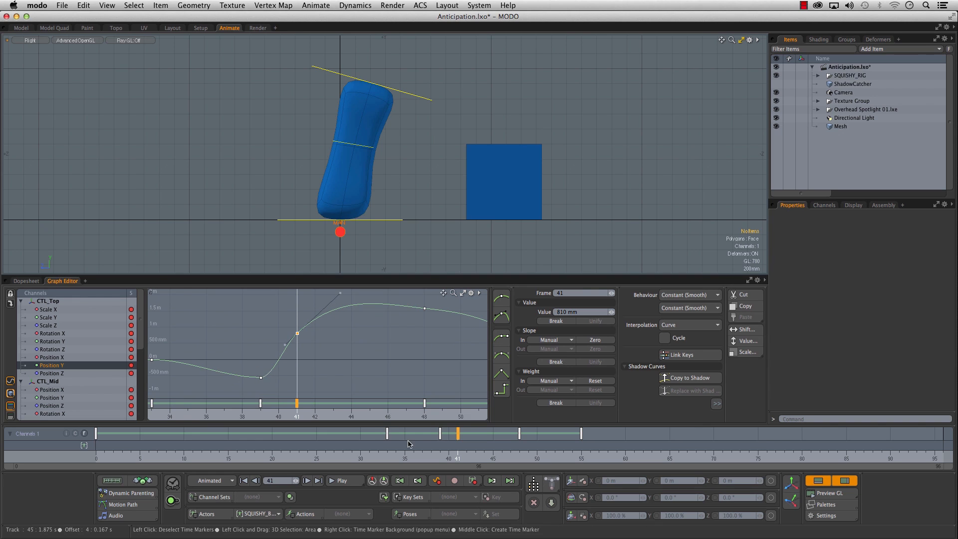
{"action": "left_click_drag", "start_coordinate": [360, 447], "coordinate": [537, 448]}
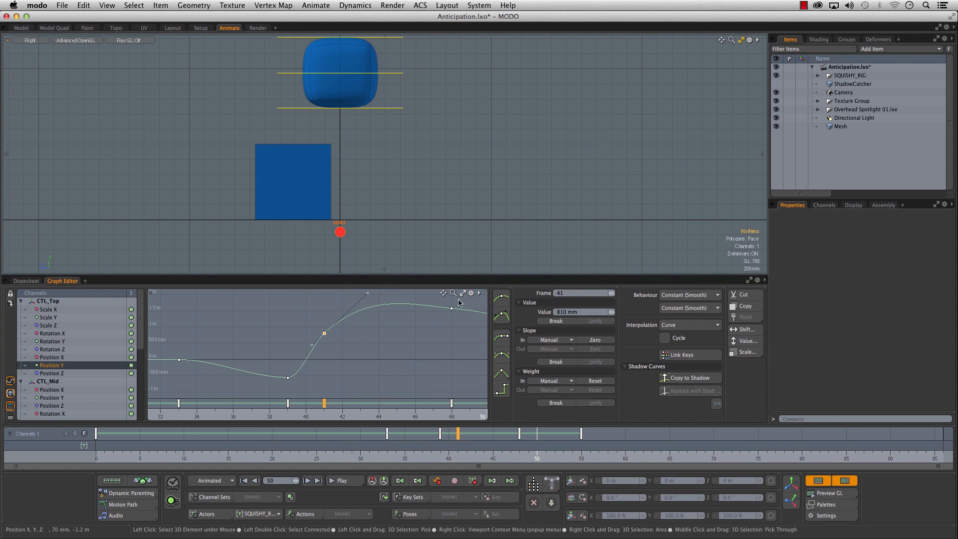
Isolate CTL_Bottom's Position Y curve and examine its shape while scrubbing through the jump to frame 60
{"action": "left_click_drag", "start_coordinate": [406, 143], "coordinate": [409, 156], "text": "alt"}
{"action": "left_click", "coordinate": [404, 87]}
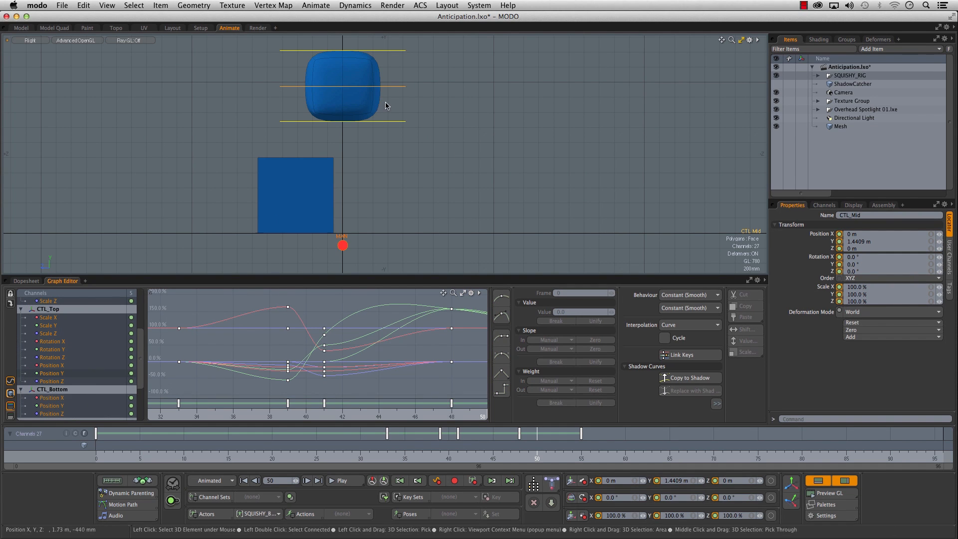
{"action": "left_click_drag", "start_coordinate": [141, 348], "coordinate": [142, 367]}
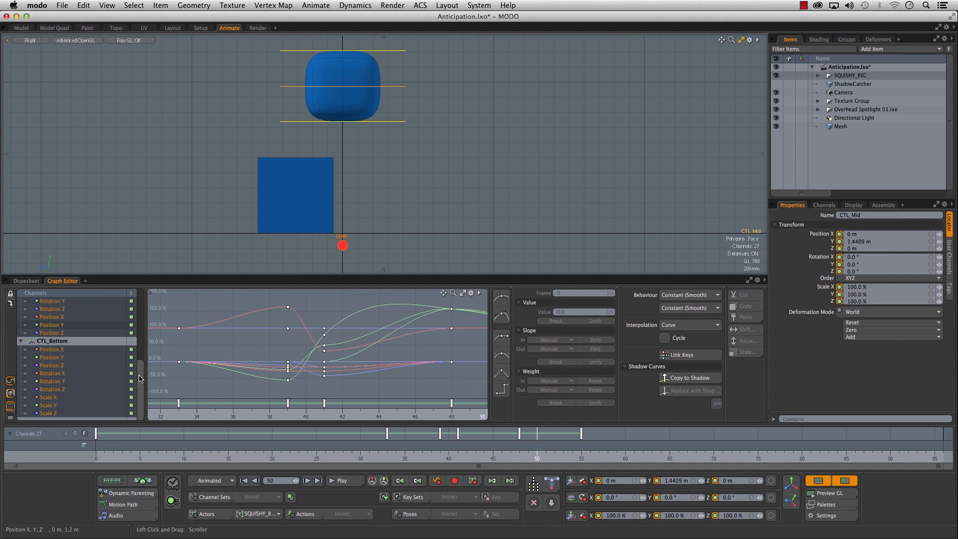
{"action": "left_click", "coordinate": [64, 357]}
{"action": "scroll", "coordinate": [381, 350], "scroll_direction": "down", "scroll_amount": 2}
{"action": "left_click_drag", "start_coordinate": [337, 456], "coordinate": [625, 456]}
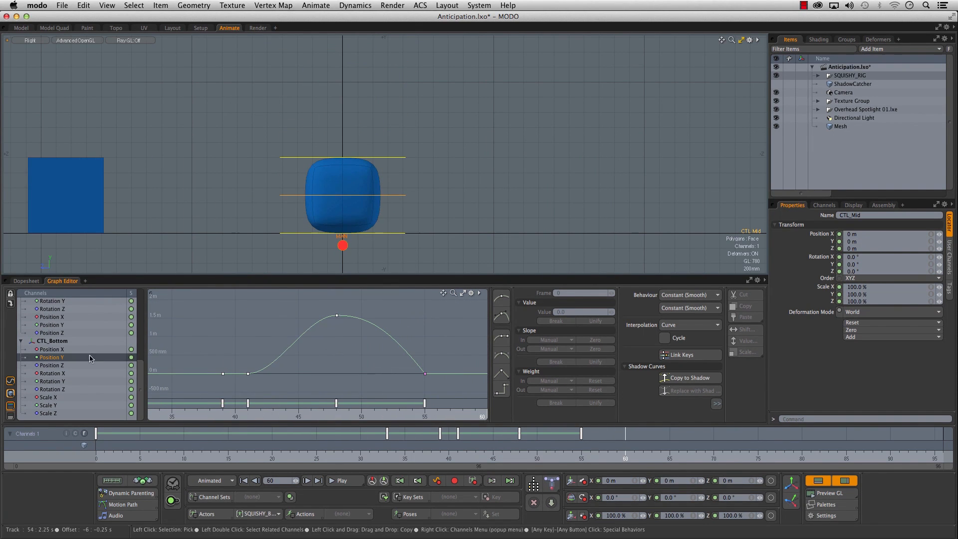
Steepen the tangent of the frame 41 key on CTL_Mid's Position Y curve and scrub through the jump to review it
{"action": "left_click", "coordinate": [391, 196]}
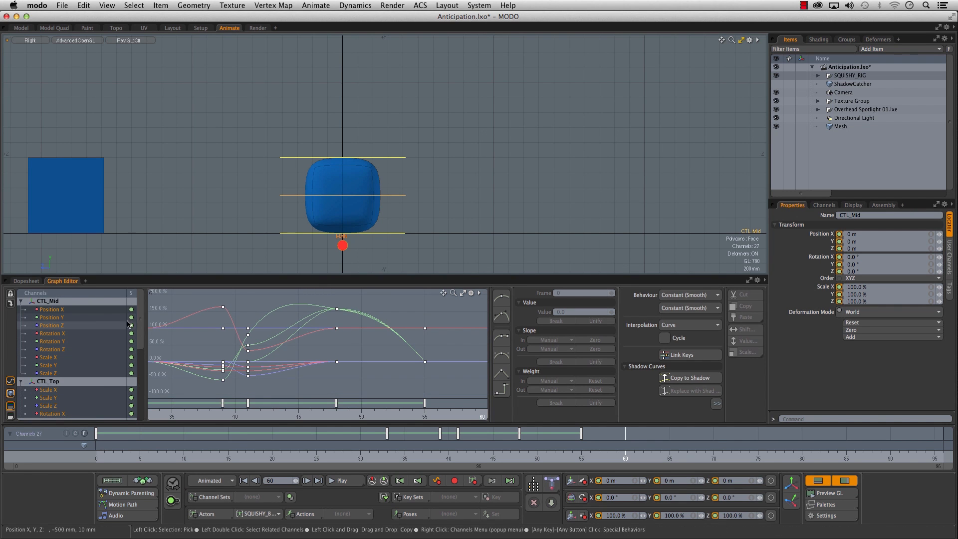
{"action": "left_click", "coordinate": [50, 318]}
{"action": "left_click", "coordinate": [248, 350]}
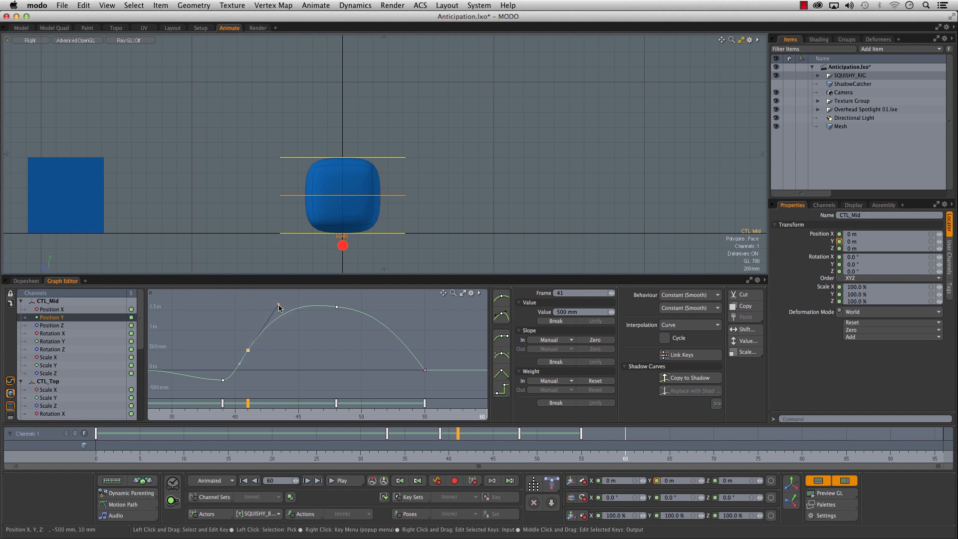
{"action": "left_click_drag", "start_coordinate": [299, 456], "coordinate": [687, 457]}
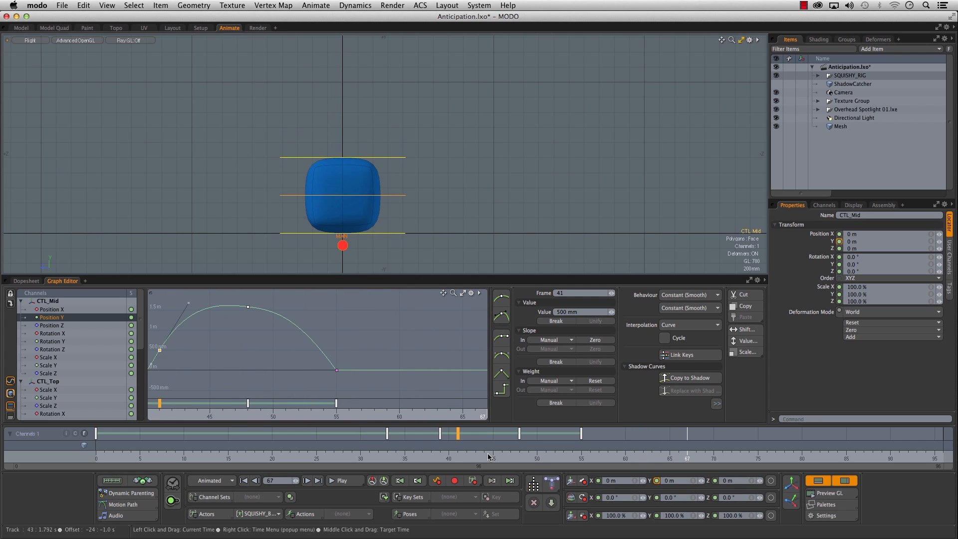
{"action": "left_click_drag", "start_coordinate": [360, 456], "coordinate": [581, 457]}
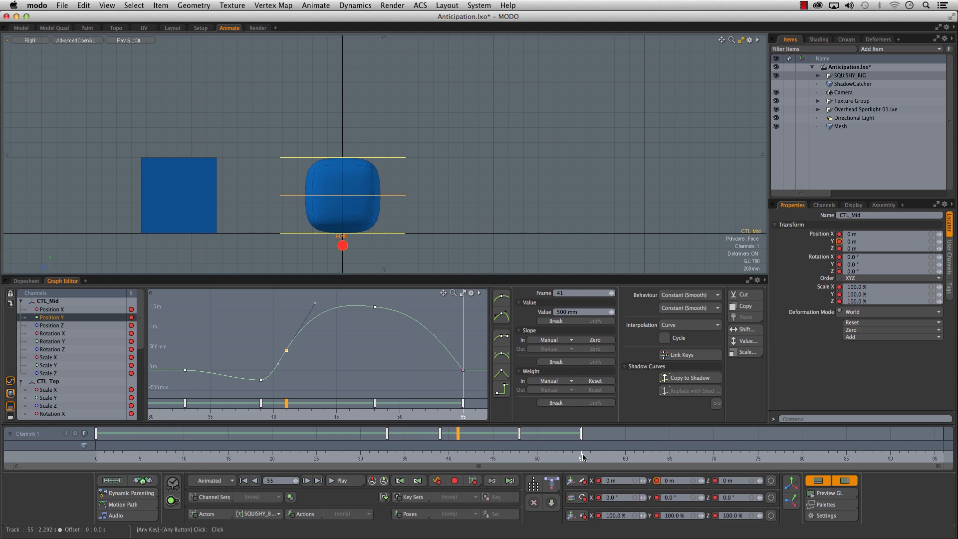
At frame 53, lower CTL_Bottom with a slight forward shift and move CTL_Mid to about Y 470 mm, Z -70 mm
{"action": "left_click", "coordinate": [510, 260]}
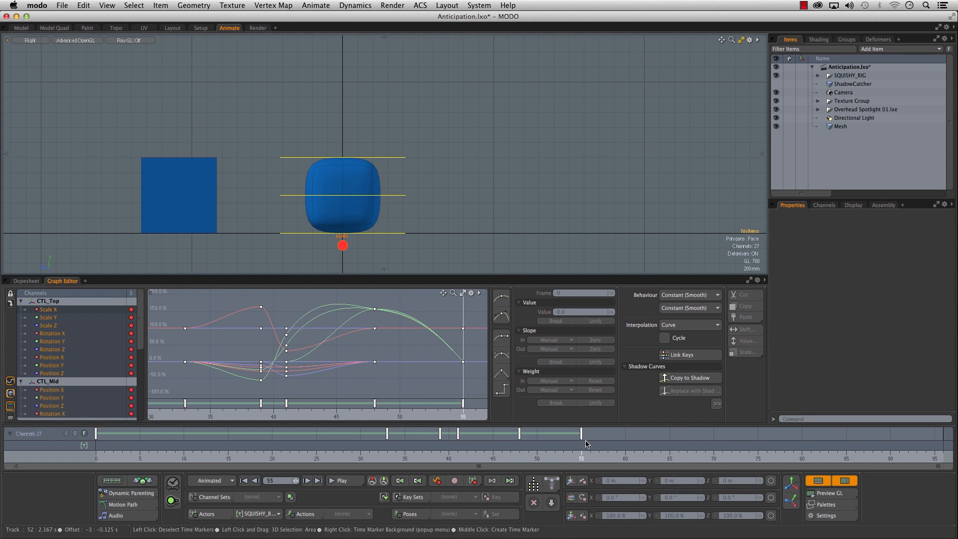
{"action": "key", "text": "Left"}
{"action": "key", "text": "Left"}
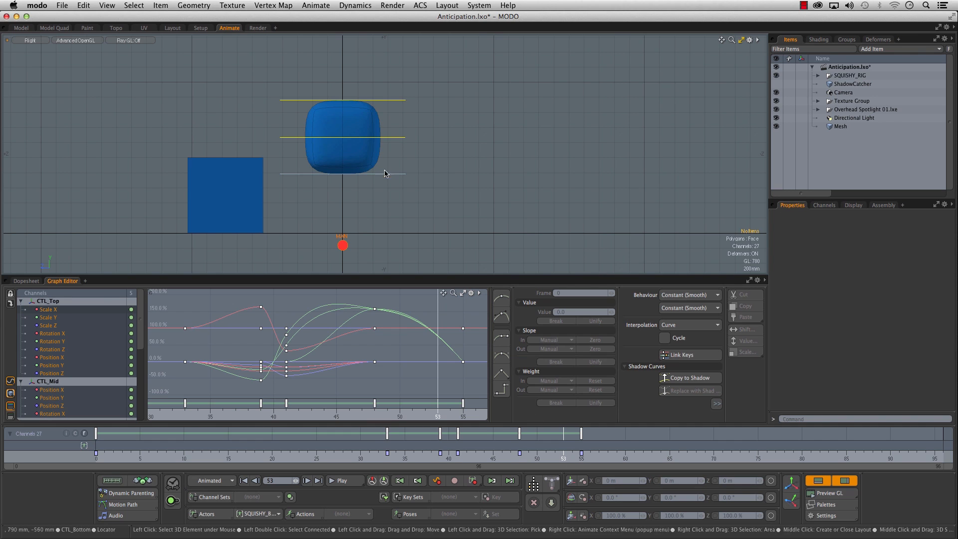
{"action": "left_click", "coordinate": [400, 174]}
{"action": "key", "text": "w"}
{"action": "left_click_drag", "start_coordinate": [363, 180], "coordinate": [356, 199]}
{"action": "left_click", "coordinate": [392, 137]}
{"action": "left_click_drag", "start_coordinate": [345, 137], "coordinate": [353, 158]}
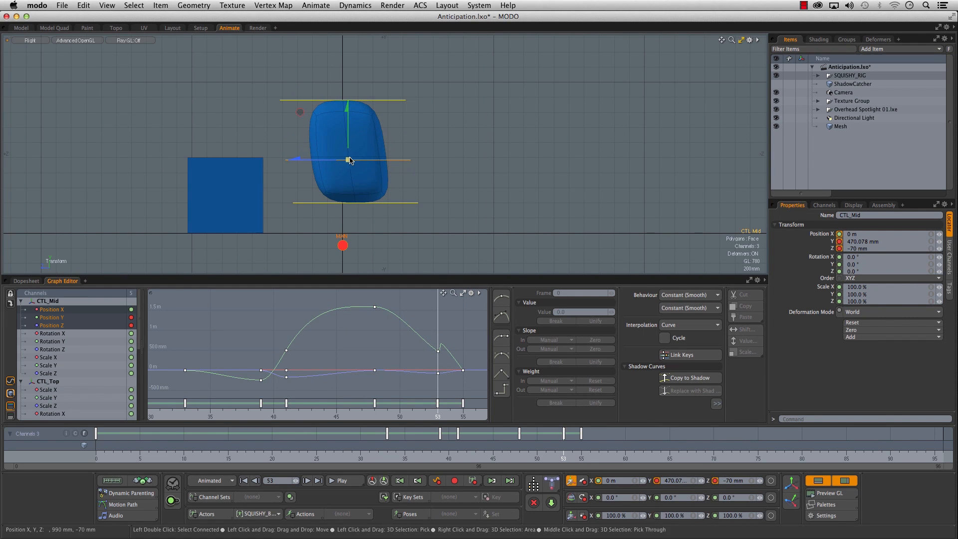
At frame 53, scale CTL_Mid down to about 64% and rotate CTL_Top about 10.5° on X
{"action": "key", "text": "e"}
{"action": "key", "text": "r"}
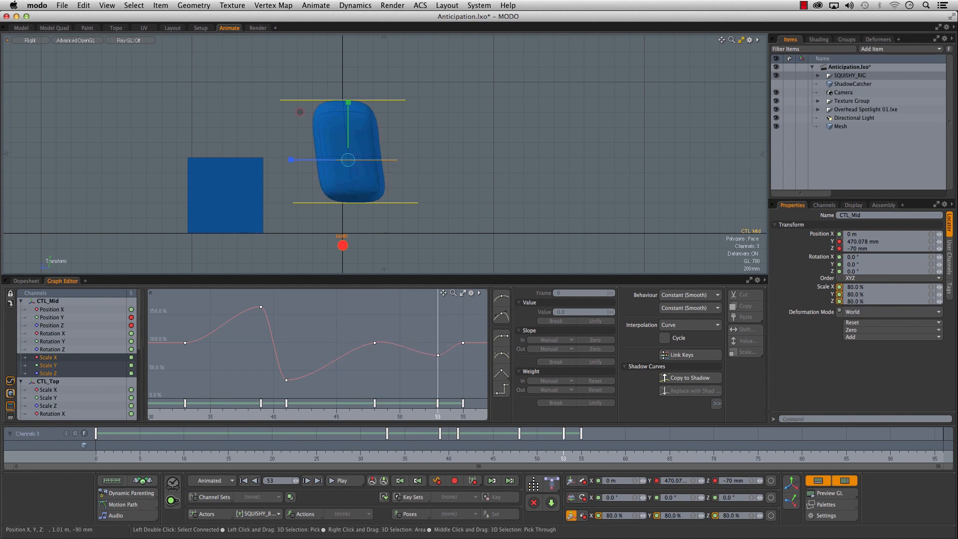
{"action": "left_click", "coordinate": [358, 101]}
{"action": "key", "text": "e"}
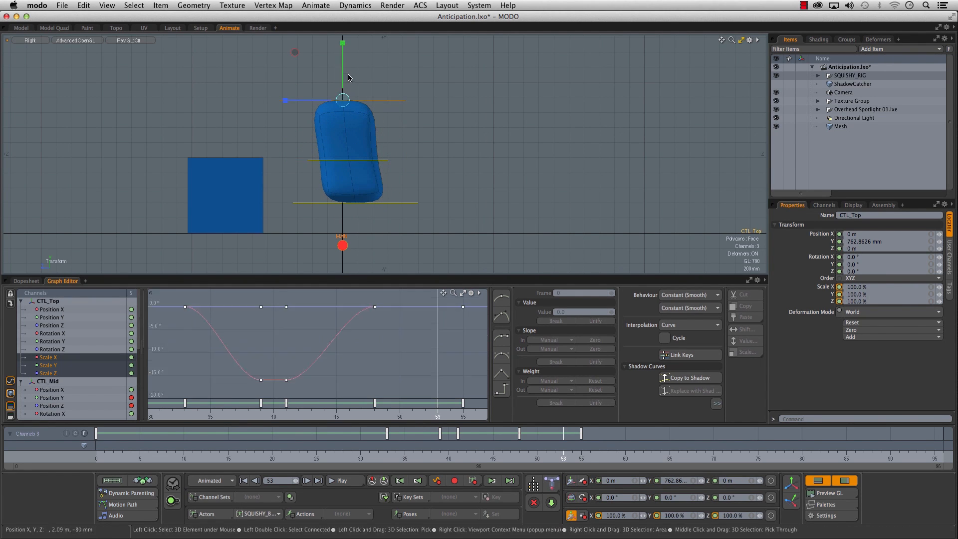
{"action": "left_click_drag", "start_coordinate": [382, 53], "coordinate": [374, 49]}
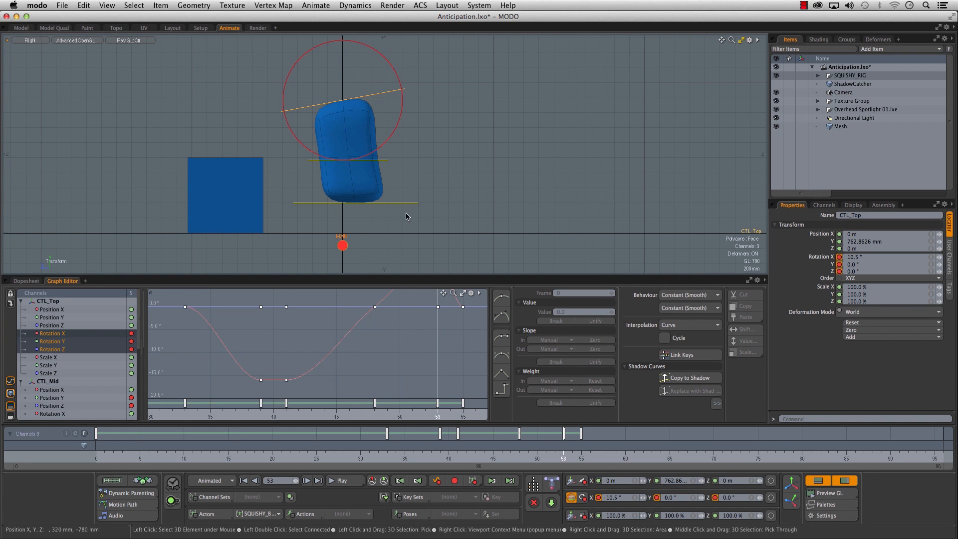
Move CTL_Mid at frame 53 to about Y 510 mm, Z -180 mm
{"action": "left_click", "coordinate": [382, 160]}
{"action": "key", "text": "w"}
{"action": "left_click_drag", "start_coordinate": [349, 161], "coordinate": [357, 158]}
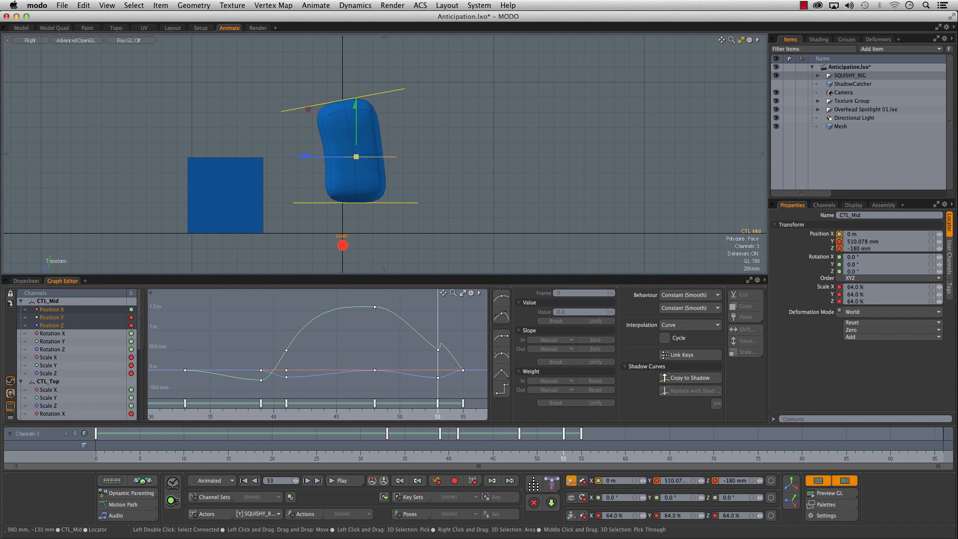
Smooth the tangents between the frame 53 and 55 keys on CTL_Mid's Position Y curve and scrub through the landing
{"action": "key", "text": "a"}
{"action": "left_click_drag", "start_coordinate": [455, 353], "coordinate": [353, 339], "text": "alt"}
{"action": "left_click", "coordinate": [386, 354]}
{"action": "left_click", "coordinate": [349, 336]}
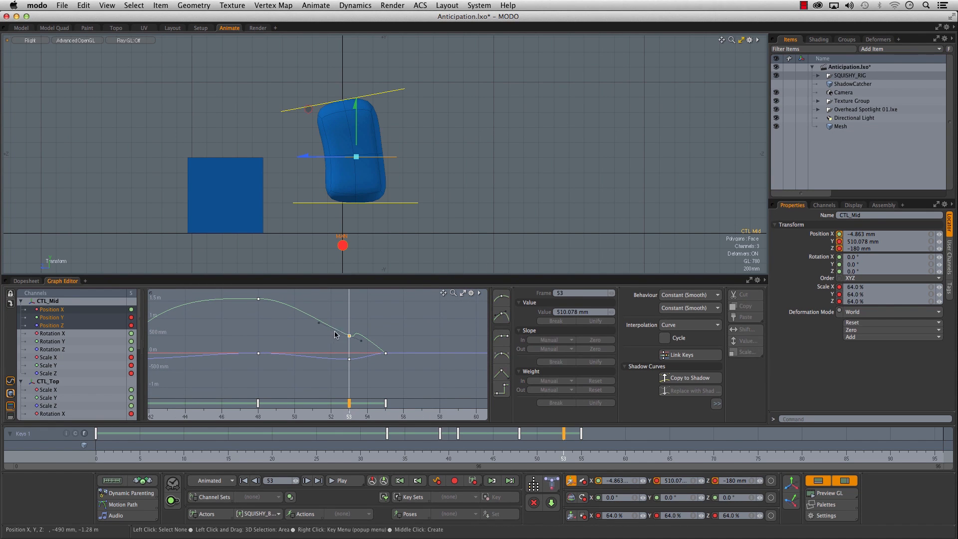
{"action": "scroll", "coordinate": [385, 321], "scroll_direction": "up", "scroll_amount": 1}
{"action": "left_click", "coordinate": [49, 317]}
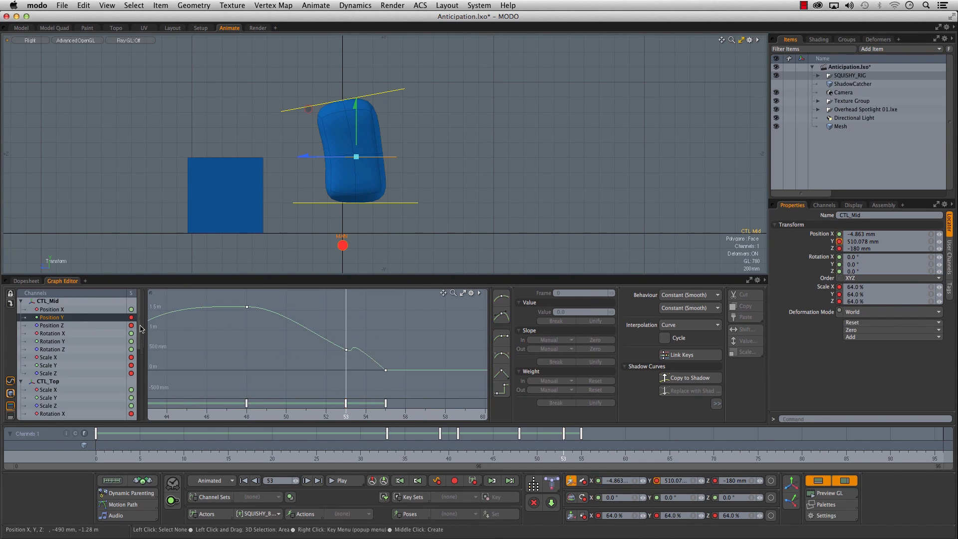
{"action": "left_click", "coordinate": [394, 365]}
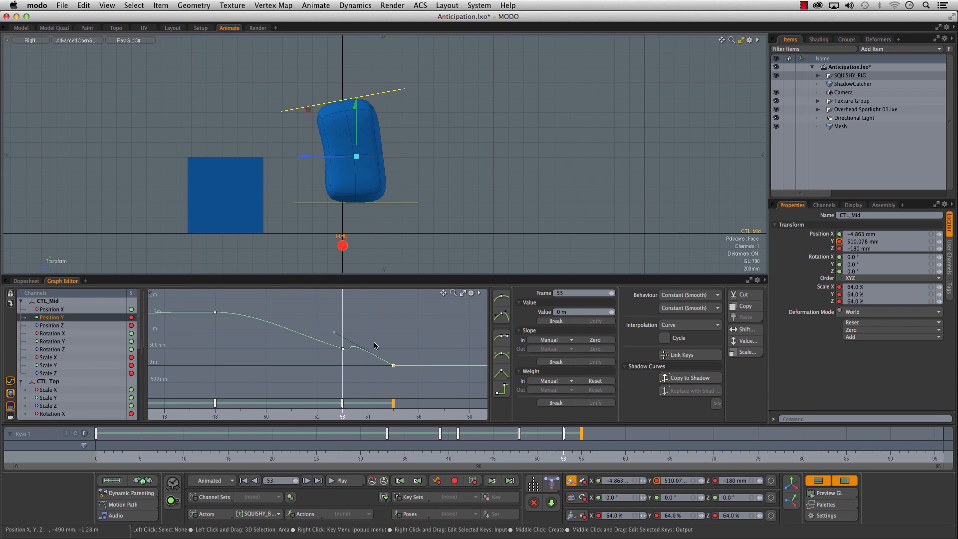
{"action": "left_click_drag", "start_coordinate": [343, 335], "coordinate": [335, 330]}
{"action": "left_click", "coordinate": [342, 348]}
{"action": "left_click_drag", "start_coordinate": [416, 386], "coordinate": [379, 355]}
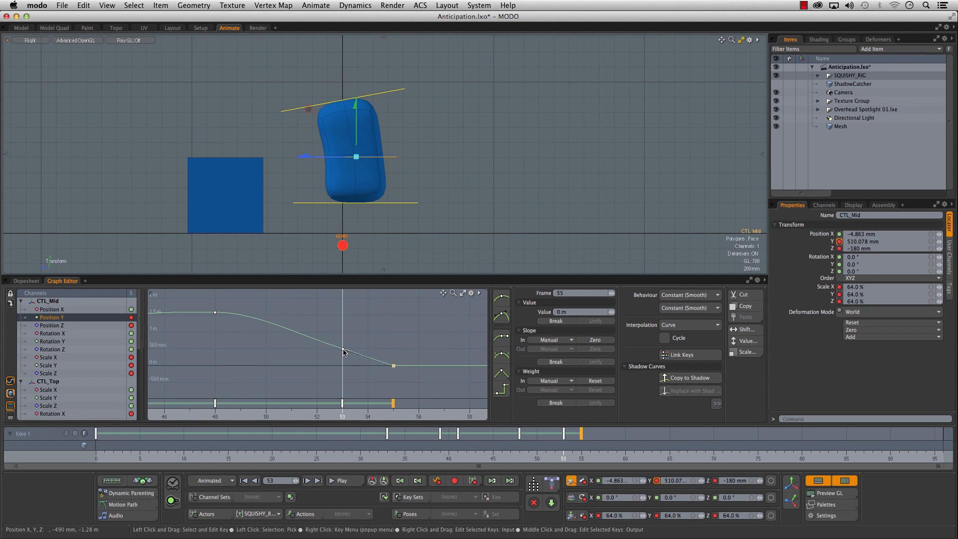
{"action": "left_click_drag", "start_coordinate": [364, 456], "coordinate": [625, 450]}
{"action": "left_click_drag", "start_coordinate": [501, 451], "coordinate": [581, 451]}
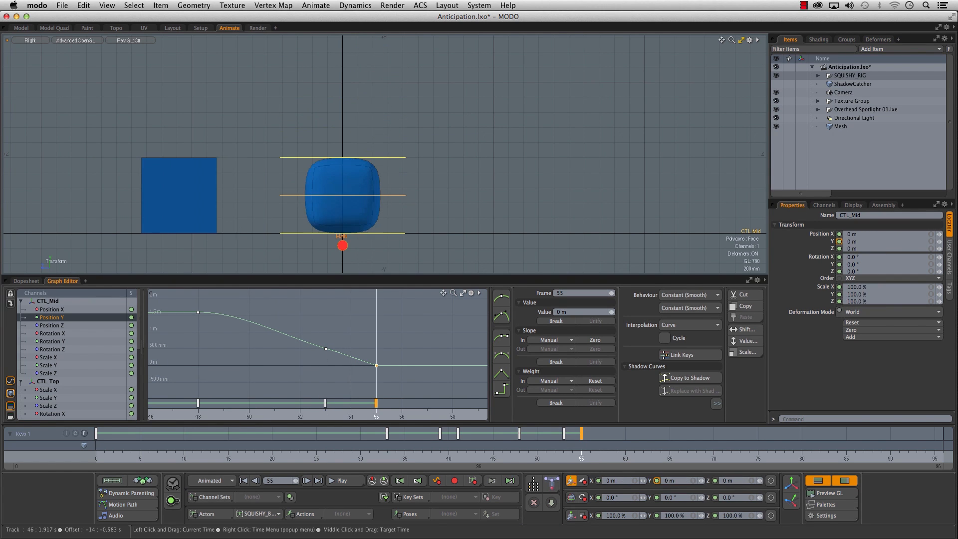
Delete the frame 53 key from CTL_Bottom's Position Z curve and scrub through the landing to review it
{"action": "left_click", "coordinate": [392, 233]}
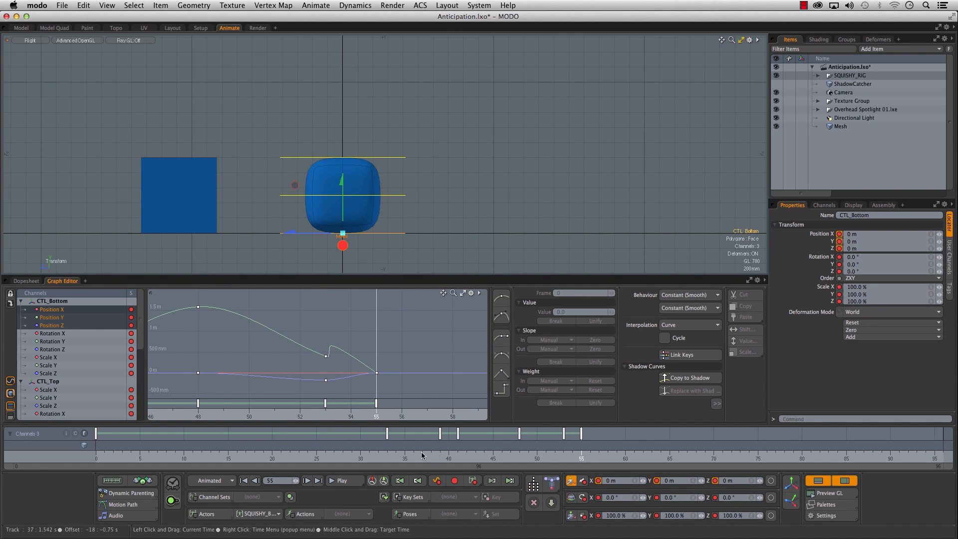
{"action": "left_click_drag", "start_coordinate": [422, 455], "coordinate": [563, 454]}
{"action": "right_click_drag", "start_coordinate": [389, 347], "coordinate": [304, 344], "text": "alt"}
{"action": "left_click_drag", "start_coordinate": [474, 404], "coordinate": [310, 344], "text": "alt"}
{"action": "key", "text": "Delete"}
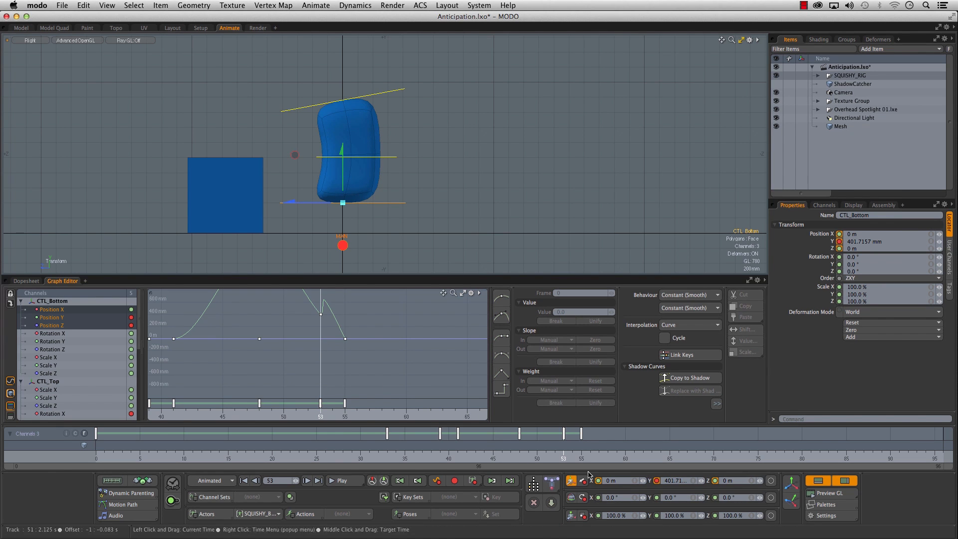
{"action": "left_click_drag", "start_coordinate": [428, 456], "coordinate": [669, 456]}
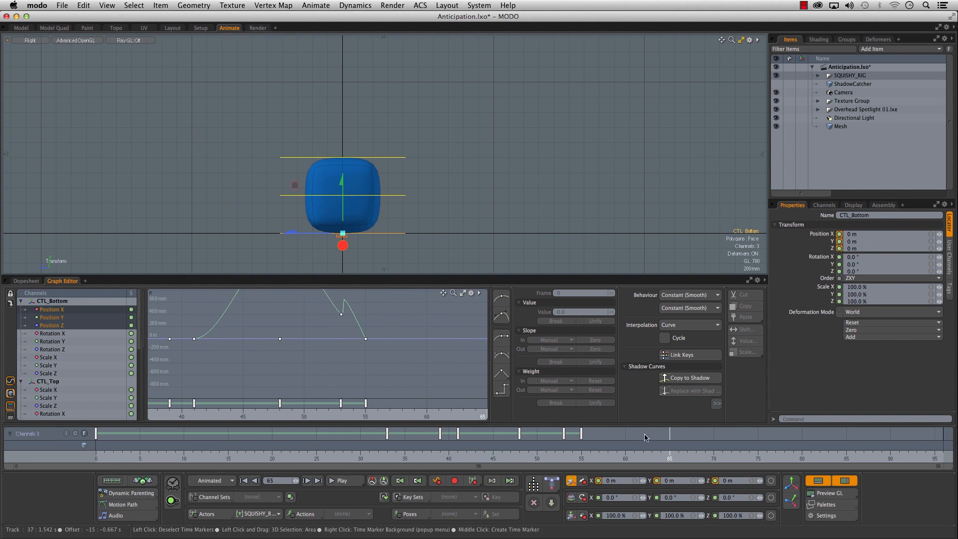
{"action": "left_click_drag", "start_coordinate": [482, 456], "coordinate": [573, 456]}
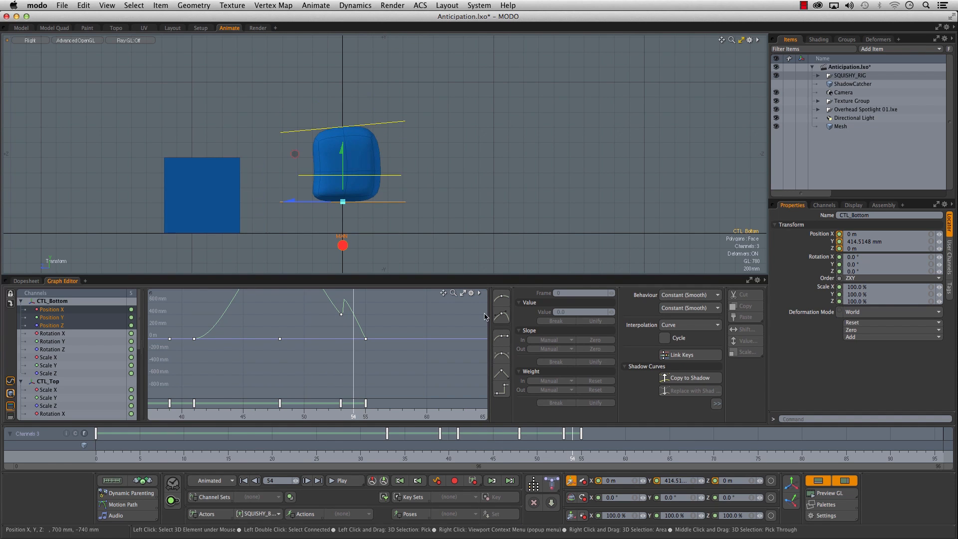
Delete the frame 53 key from CTL_Mid's Position Z curve and scrub through the jump to review it
{"action": "left_click", "coordinate": [396, 174]}
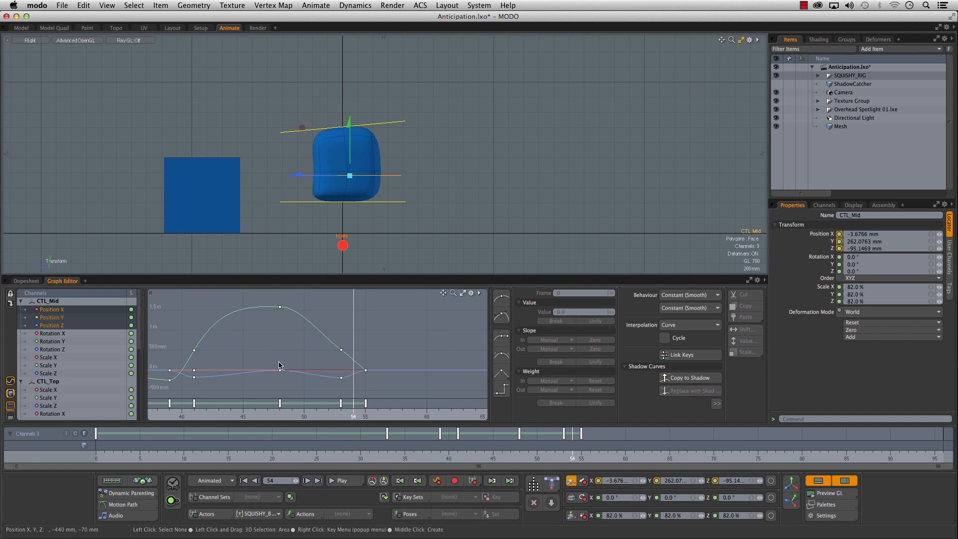
{"action": "left_click", "coordinate": [341, 378]}
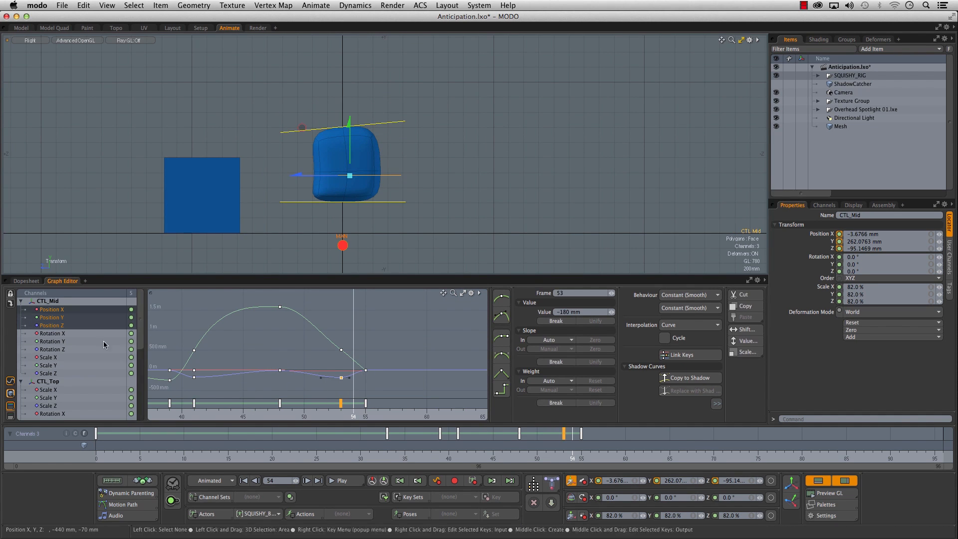
{"action": "key", "text": "Delete"}
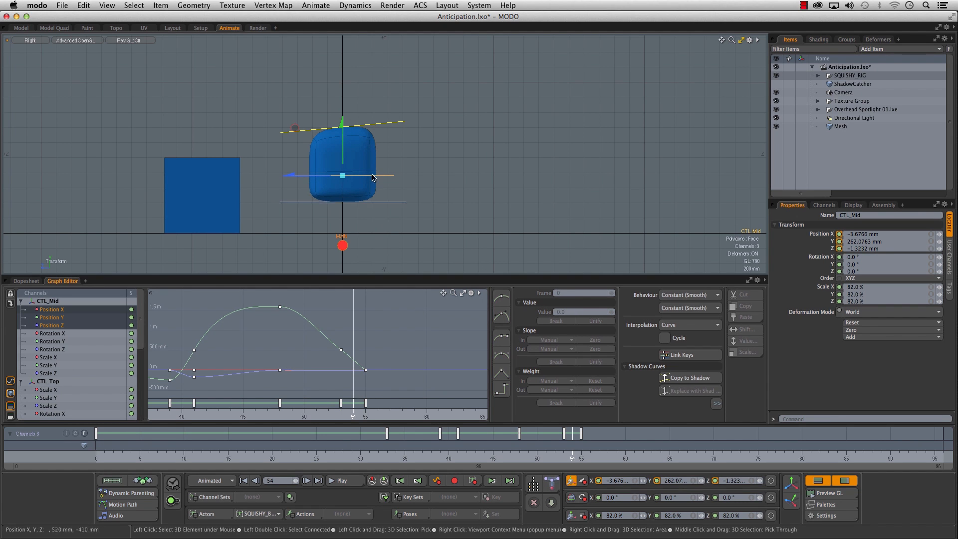
{"action": "left_click_drag", "start_coordinate": [466, 451], "coordinate": [572, 452]}
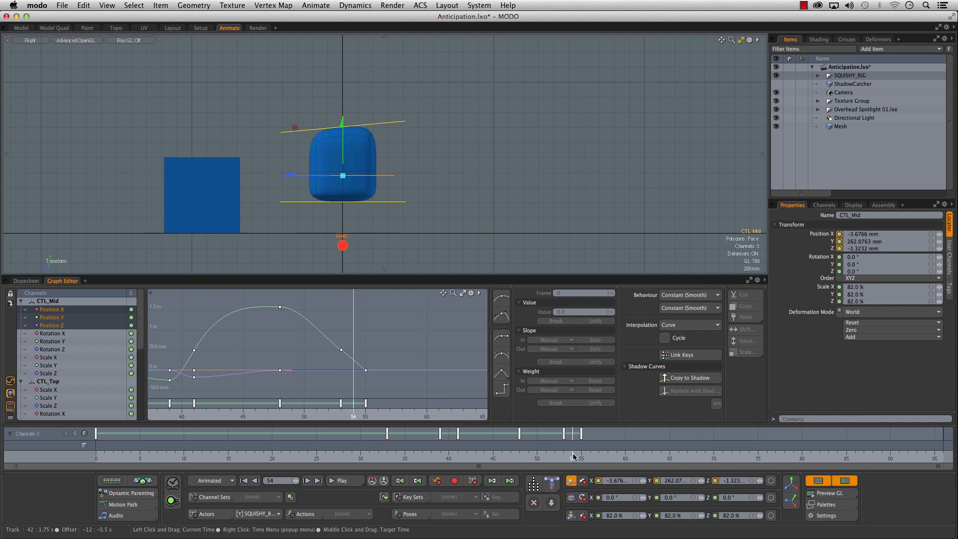
Examine CTL_Bottom's position curves between frames 48 and 55 while stepping through the frames around 54
{"action": "left_click", "coordinate": [390, 206]}
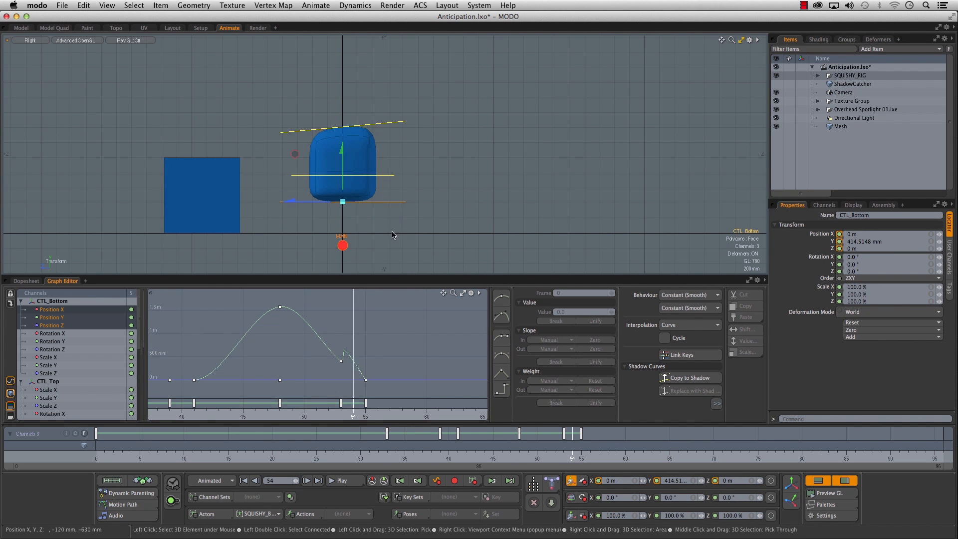
{"action": "mouse_move", "coordinate": [319, 369]}
{"action": "left_mouse_down", "text": "ctrl+alt"}
{"action": "mouse_move", "coordinate": [361, 375]}
{"action": "mouse_move", "coordinate": [312, 367]}
{"action": "left_mouse_up", "text": "ctrl+alt"}
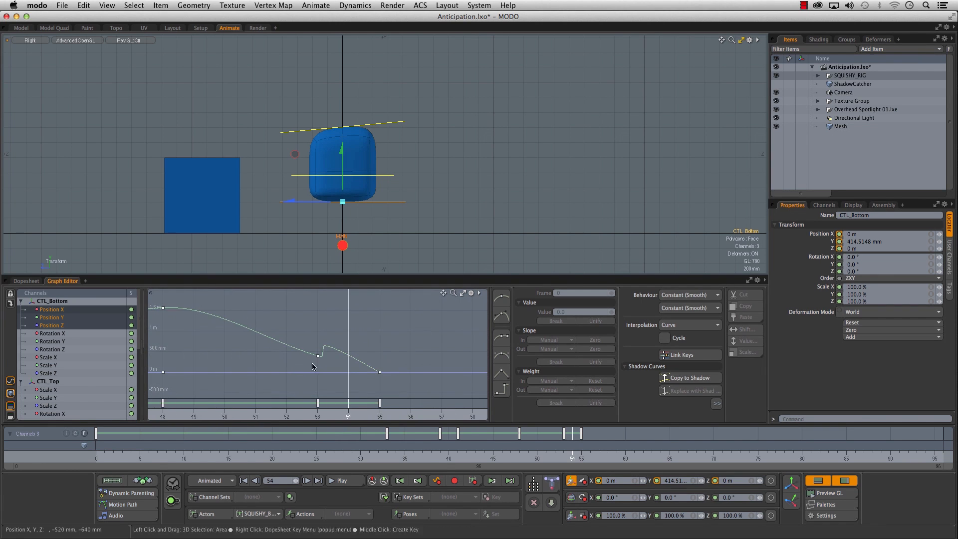
{"action": "left_click_drag", "start_coordinate": [460, 455], "coordinate": [529, 452]}
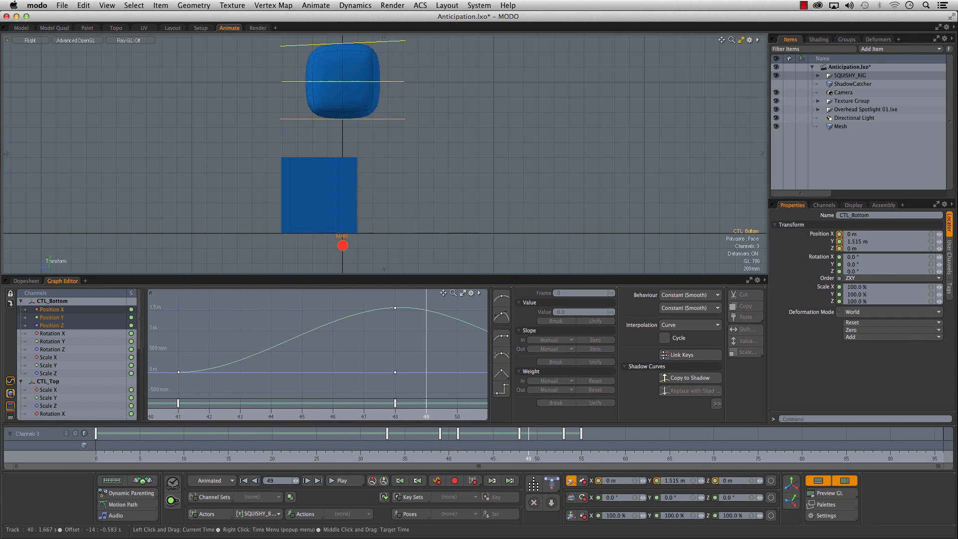
{"action": "left_click_drag", "start_coordinate": [352, 349], "coordinate": [334, 349], "text": "ctrl+alt"}
{"action": "left_click_drag", "start_coordinate": [334, 350], "coordinate": [253, 355], "text": "alt"}
{"action": "left_click", "coordinate": [572, 455]}
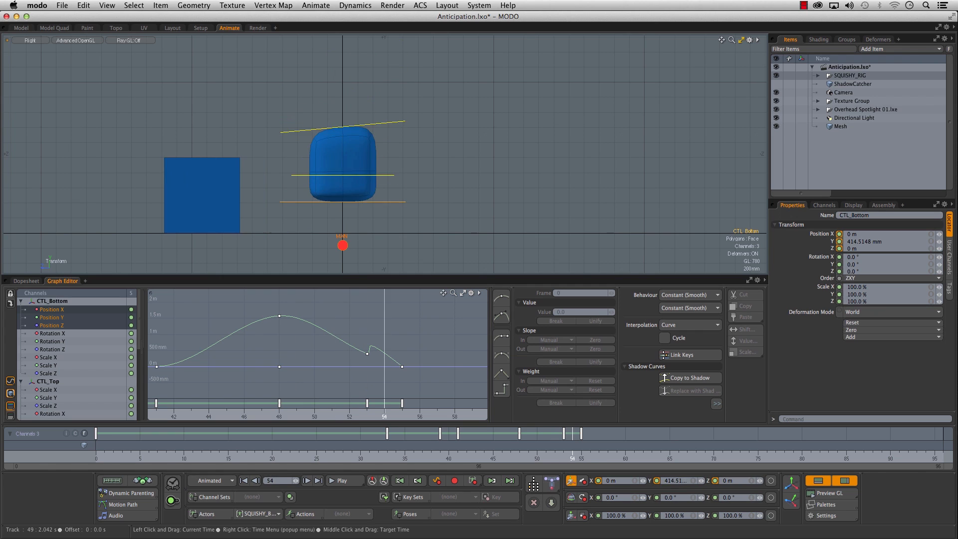
{"action": "key", "text": "Right"}
{"action": "key", "text": "Right"}
{"action": "key", "text": "Left"}
{"action": "key", "text": "Left"}
{"action": "key", "text": "Left"}
{"action": "key", "text": "Right"}
{"action": "key", "text": "Left"}
{"action": "key", "text": "Right"}
{"action": "key", "text": "Left"}
{"action": "key", "text": "Right"}
{"action": "mouse_move", "coordinate": [365, 349]}
{"action": "left_mouse_down", "text": "ctrl+alt"}
{"action": "mouse_move", "coordinate": [389, 342]}
{"action": "mouse_move", "coordinate": [382, 350]}
{"action": "left_mouse_up", "text": "ctrl+alt"}
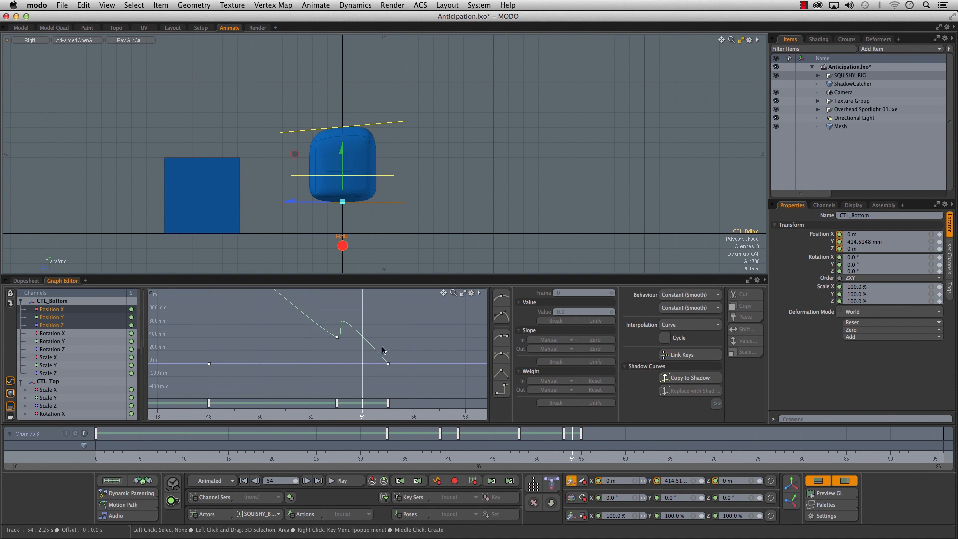
Adjust the tangents on CTL_Bottom's Position Y curve to smooth the descent from frame 53 to 55, and play back the jump
{"action": "left_click", "coordinate": [69, 320]}
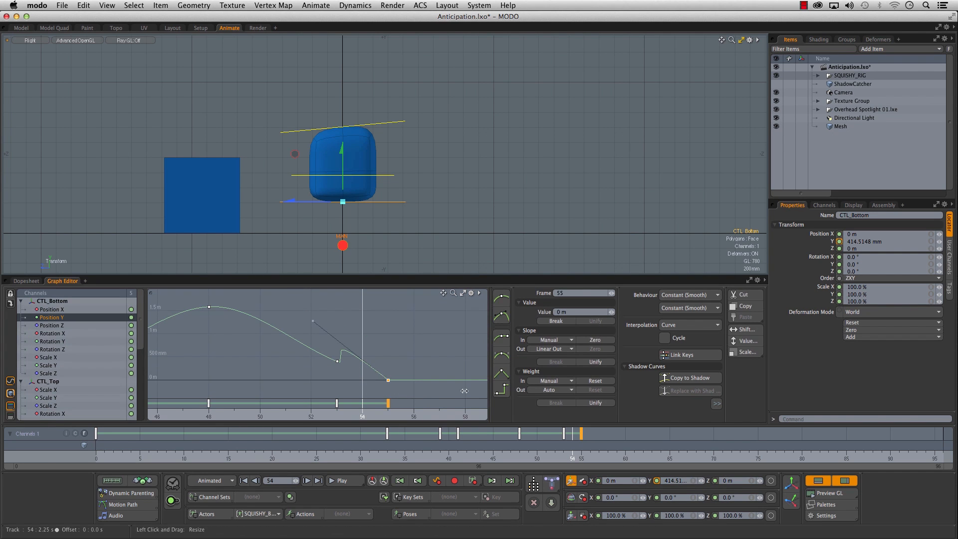
{"action": "left_click_drag", "start_coordinate": [336, 363], "coordinate": [342, 364]}
{"action": "scroll", "coordinate": [359, 199], "scroll_direction": "down", "scroll_amount": 4}
{"action": "left_click_drag", "start_coordinate": [360, 192], "coordinate": [477, 199], "text": "alt+shift"}
{"action": "left_click_drag", "start_coordinate": [282, 454], "coordinate": [528, 454]}
{"action": "key", "text": "Up"}
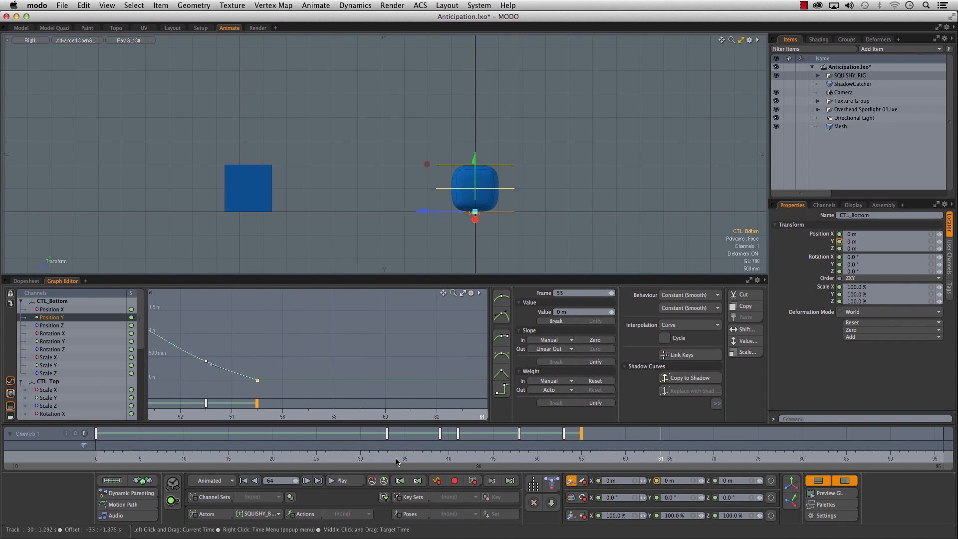
{"action": "left_click", "coordinate": [351, 456]}
{"action": "key", "text": "Up"}
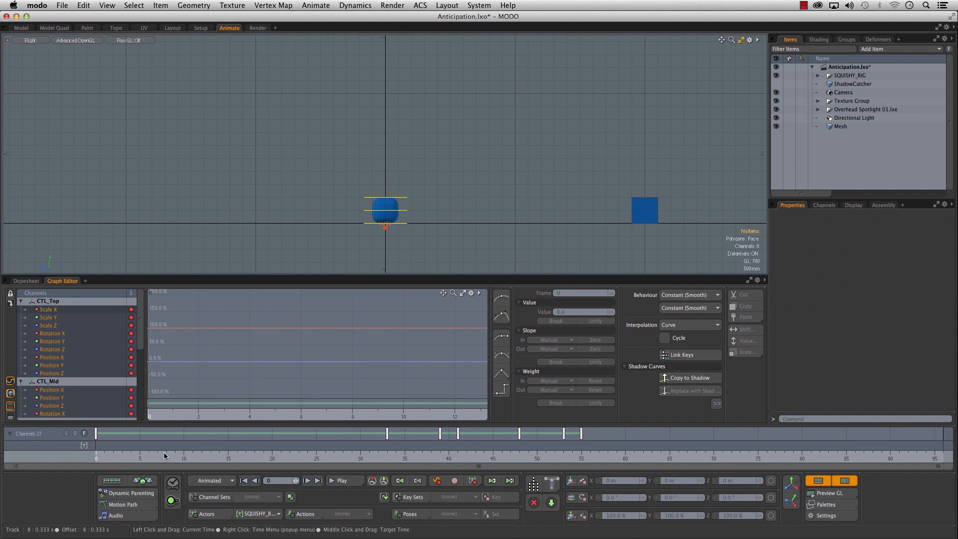
{"action": "key", "text": "Up"}
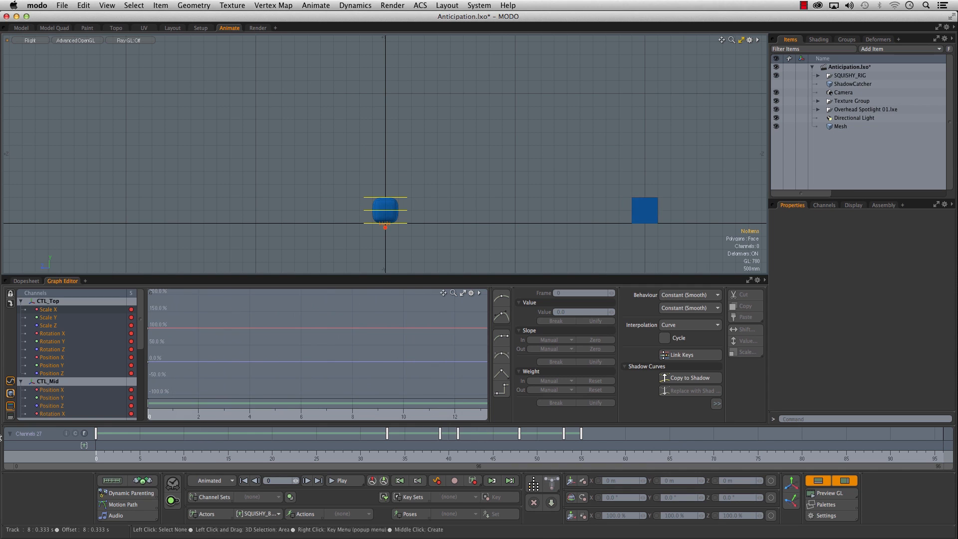
Stretch the sliding cube upward into a pillar about five times its height, and scrub through the jump against it
{"action": "right_click_drag", "start_coordinate": [444, 193], "coordinate": [467, 193], "text": "alt"}
{"action": "mouse_move", "coordinate": [478, 205]}
{"action": "left_mouse_down", "text": "alt"}
{"action": "mouse_move", "coordinate": [488, 195]}
{"action": "mouse_move", "coordinate": [486, 212]}
{"action": "left_mouse_up", "text": "alt"}
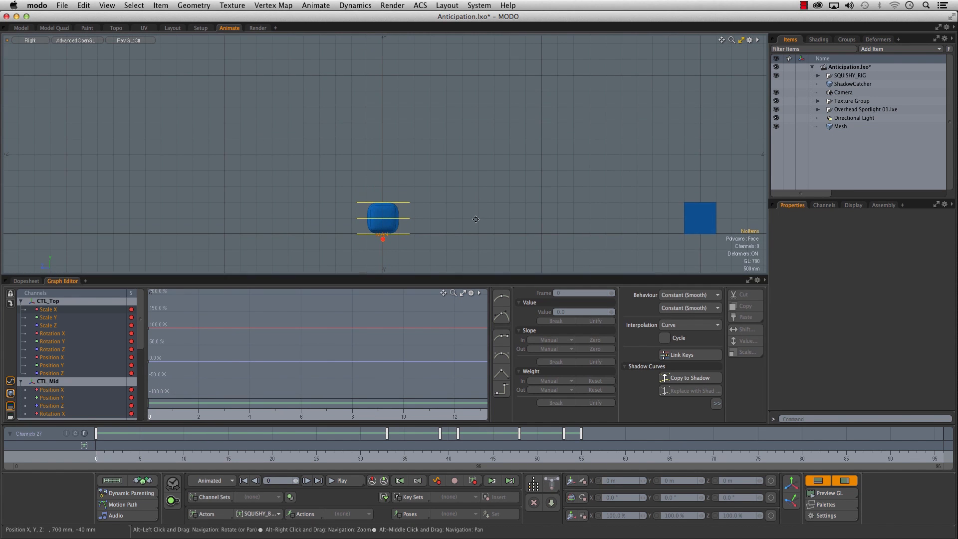
{"action": "left_click", "coordinate": [704, 216]}
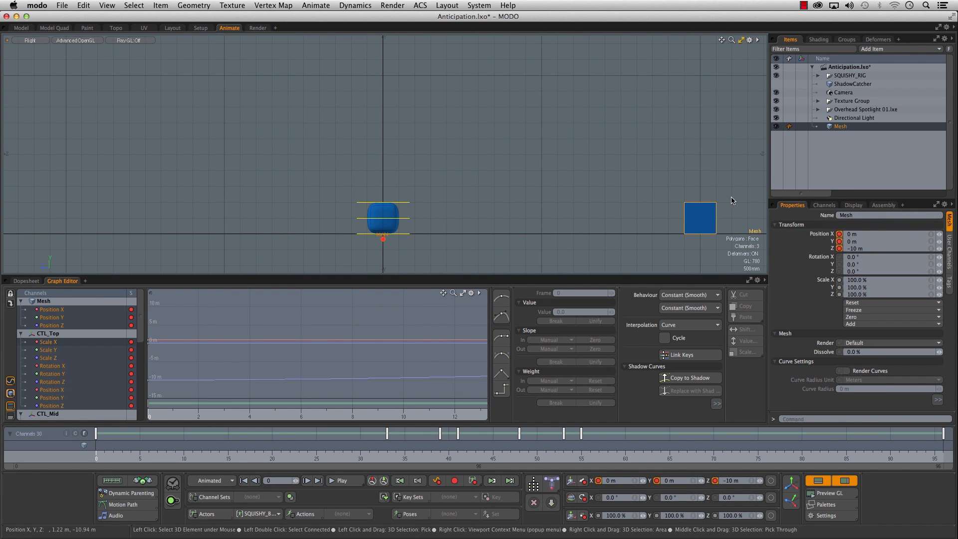
{"action": "key", "text": "y"}
{"action": "left_click_drag", "start_coordinate": [703, 175], "coordinate": [700, 94]}
{"action": "left_click_drag", "start_coordinate": [700, 177], "coordinate": [700, 151]}
{"action": "left_click_drag", "start_coordinate": [700, 114], "coordinate": [700, 113]}
{"action": "key", "text": "space"}
{"action": "left_click", "coordinate": [598, 204]}
{"action": "mouse_move", "coordinate": [113, 455]}
{"action": "left_mouse_down"}
{"action": "mouse_move", "coordinate": [643, 455]}
{"action": "mouse_move", "coordinate": [96, 455]}
{"action": "left_mouse_up"}
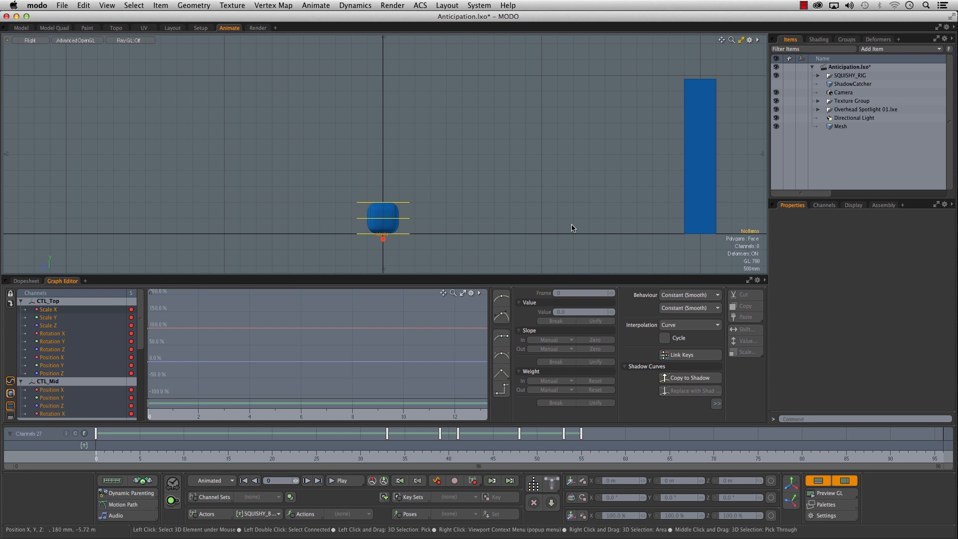
{"action": "left_click_drag", "start_coordinate": [310, 458], "coordinate": [625, 459]}
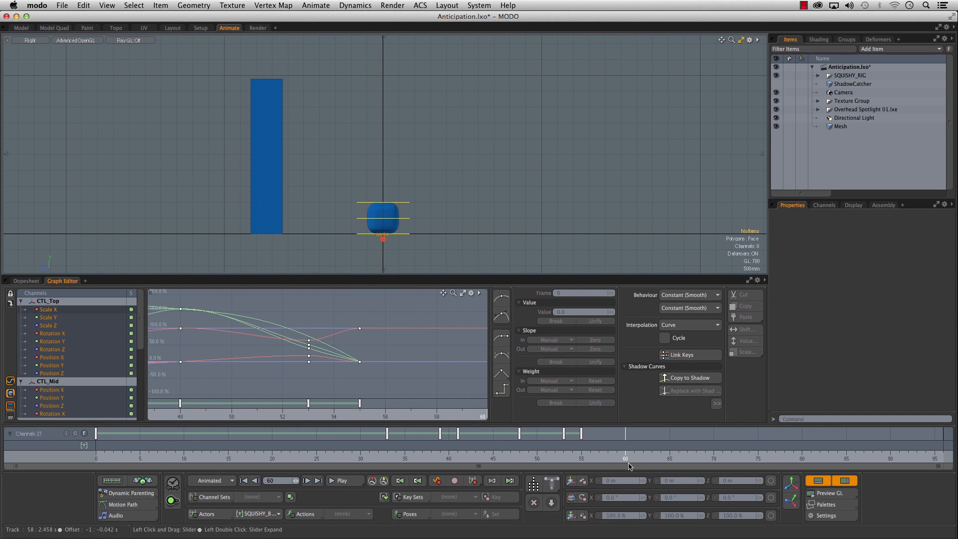
{"action": "left_click_drag", "start_coordinate": [409, 458], "coordinate": [386, 458]}
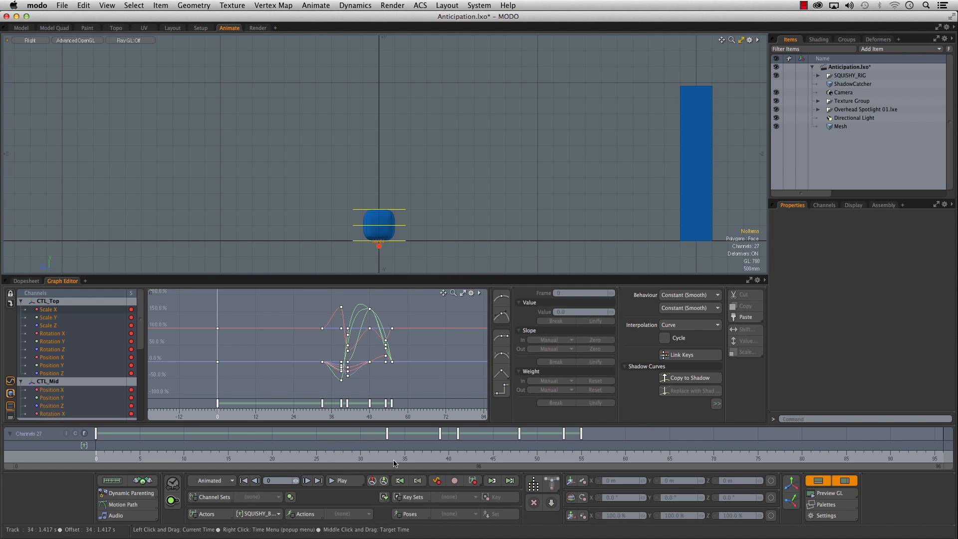
At frame 48, select CTL_Top, CTL_Mid and CTL_Bottom and raise them together to Position Y 2.81 m
{"action": "left_click_drag", "start_coordinate": [276, 456], "coordinate": [520, 456]}
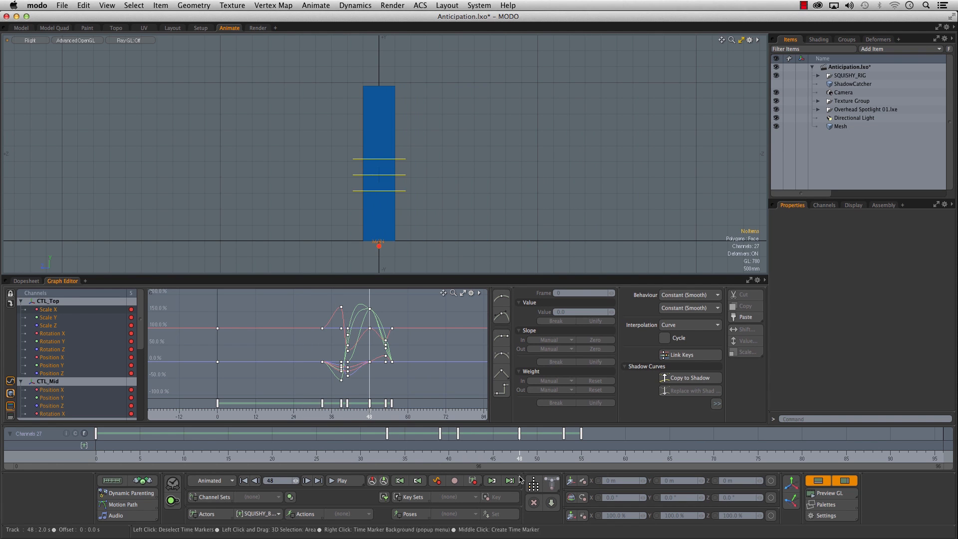
{"action": "scroll", "coordinate": [485, 180], "scroll_direction": "up", "scroll_amount": 5}
{"action": "left_click_drag", "start_coordinate": [515, 192], "coordinate": [429, 188], "text": "alt"}
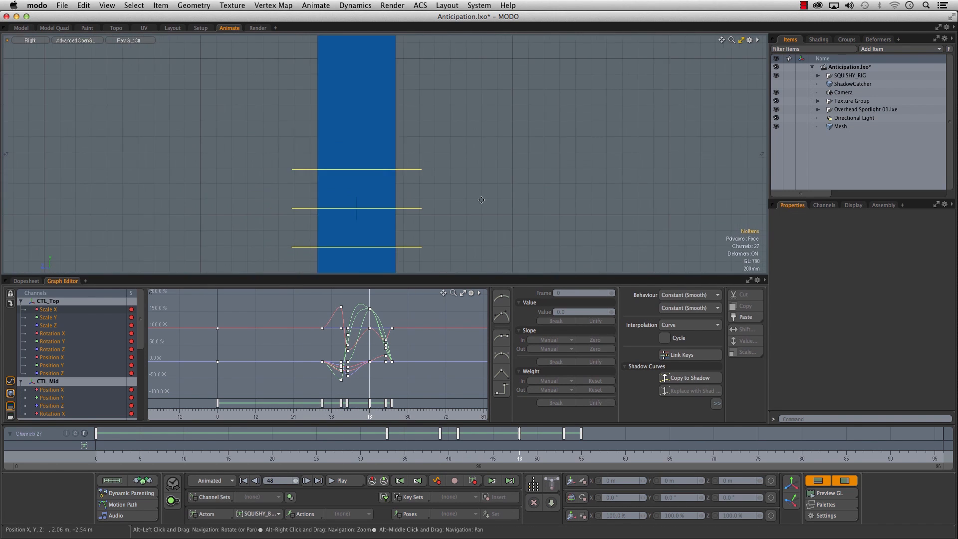
{"action": "scroll", "coordinate": [429, 187], "scroll_direction": "down", "scroll_amount": 3}
{"action": "left_click", "coordinate": [452, 185]}
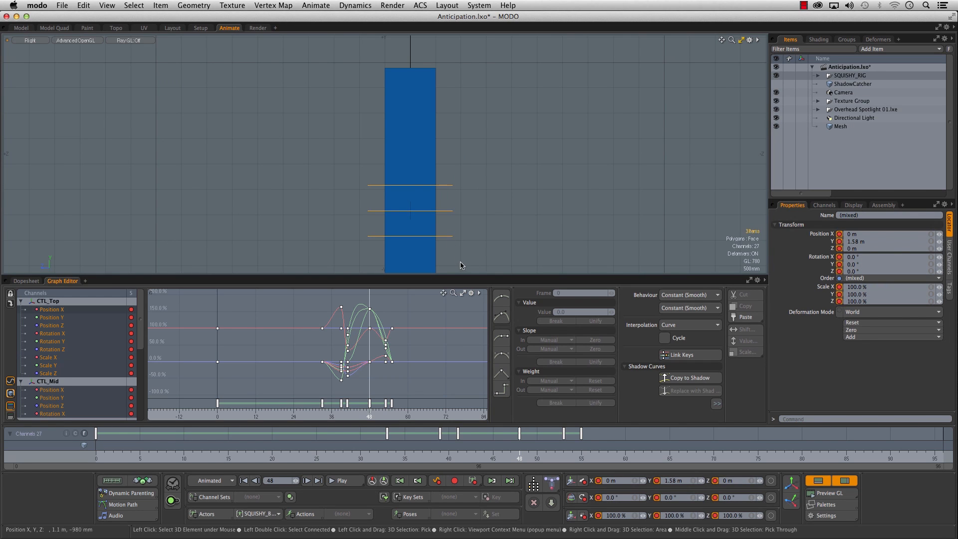
{"action": "key", "text": "w"}
{"action": "left_click_drag", "start_coordinate": [422, 199], "coordinate": [423, 137]}
{"action": "left_click_drag", "start_coordinate": [339, 349], "coordinate": [348, 388], "text": "ctrl+alt"}
{"action": "left_click_drag", "start_coordinate": [309, 313], "coordinate": [306, 362], "text": "alt"}
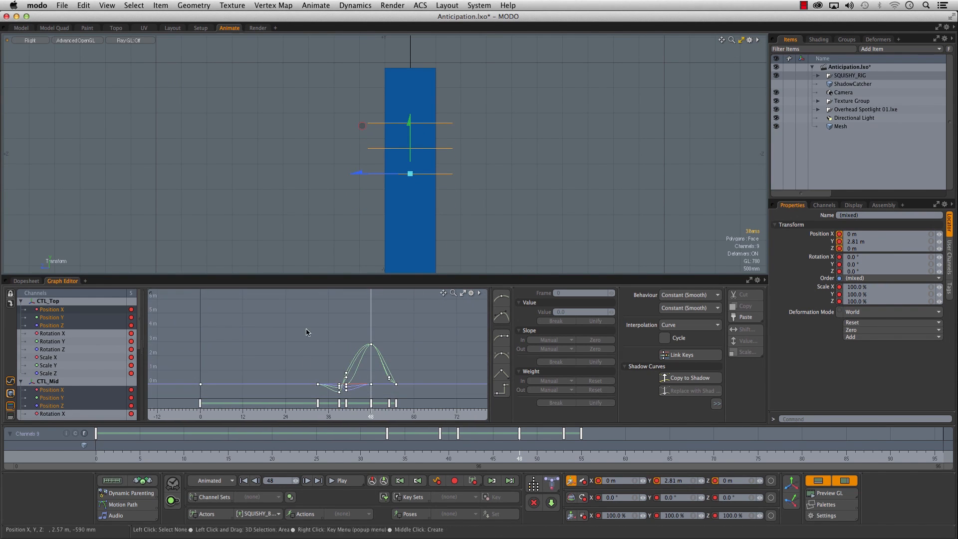
At frame 48, raise CTL_Top, CTL_Mid and CTL_Bottom together to Position Y 5.51 m so the box clears the pillar
{"action": "left_click_drag", "start_coordinate": [491, 160], "coordinate": [486, 201], "text": "ctrl+alt"}
{"action": "left_click_drag", "start_coordinate": [467, 142], "coordinate": [395, 80], "text": "alt"}
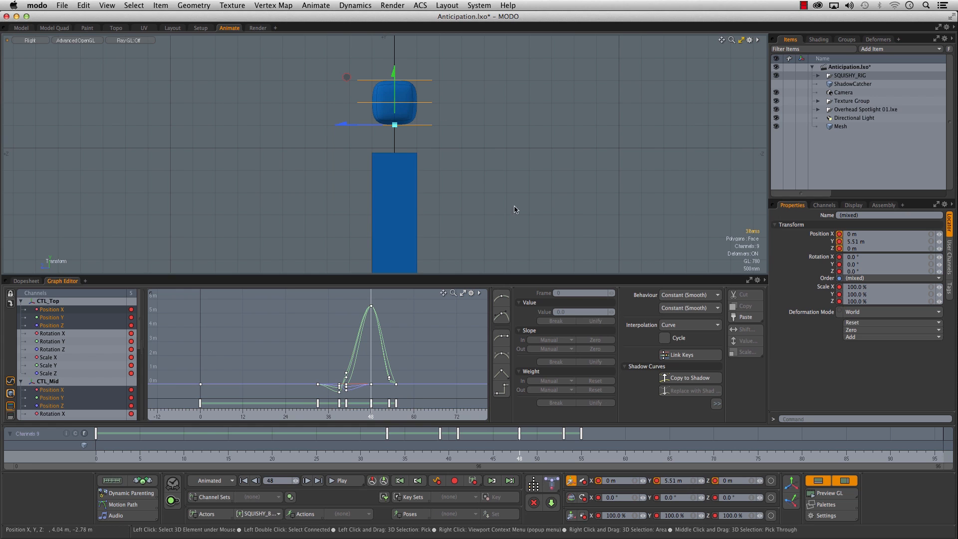
{"action": "right_click_drag", "start_coordinate": [419, 360], "coordinate": [362, 370], "text": "alt"}
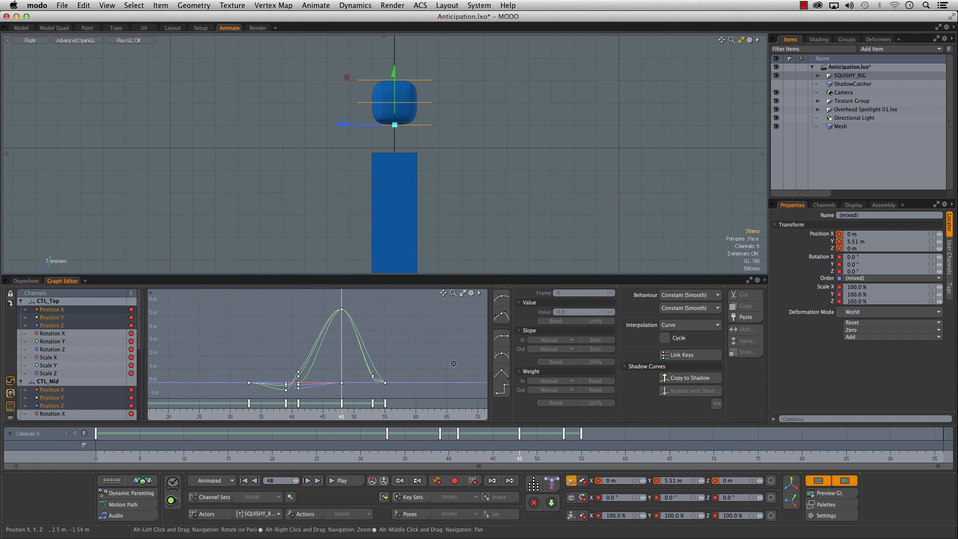
Scrub between frames 17 and 55 to examine the timing of the raised jump against the approaching pillar
{"action": "left_click_drag", "start_coordinate": [375, 394], "coordinate": [376, 395]}
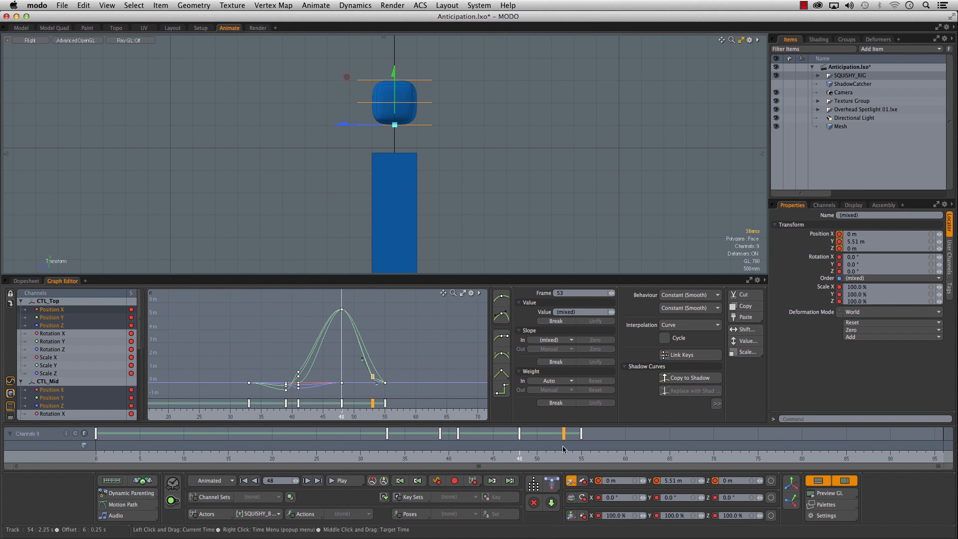
{"action": "right_click_drag", "start_coordinate": [515, 185], "coordinate": [471, 207], "text": "alt"}
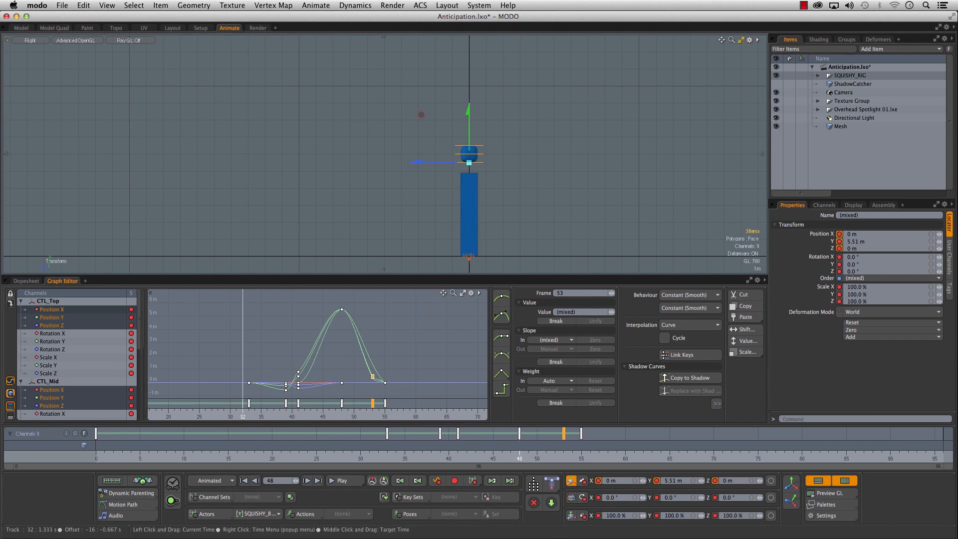
{"action": "left_click", "coordinate": [396, 448]}
{"action": "left_click_drag", "start_coordinate": [458, 244], "coordinate": [402, 237], "text": "alt"}
{"action": "right_click_drag", "start_coordinate": [344, 165], "coordinate": [394, 175], "text": "alt"}
{"action": "left_click_drag", "start_coordinate": [405, 198], "coordinate": [353, 131], "text": "alt"}
{"action": "left_click_drag", "start_coordinate": [389, 441], "coordinate": [572, 440]}
{"action": "left_click_drag", "start_coordinate": [478, 458], "coordinate": [520, 458]}
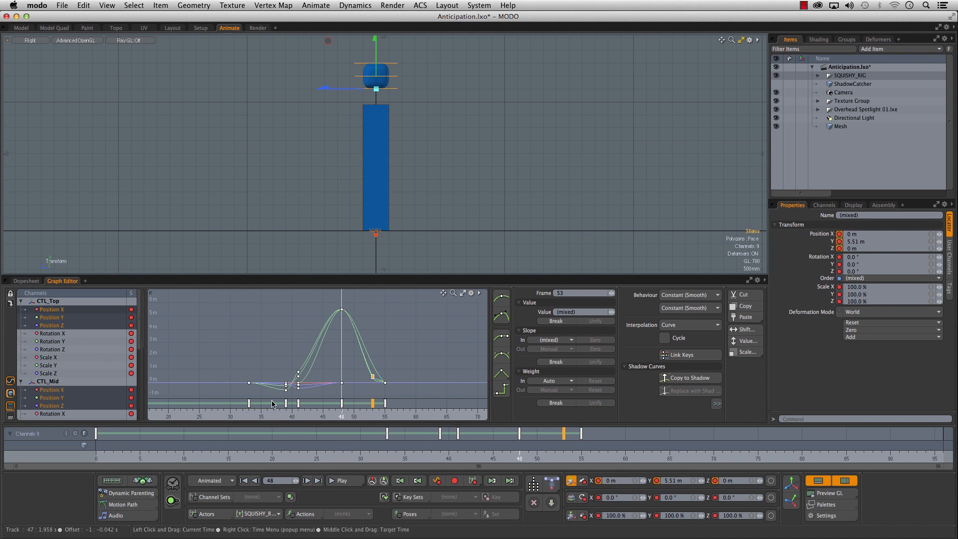
{"action": "left_click", "coordinate": [387, 458]}
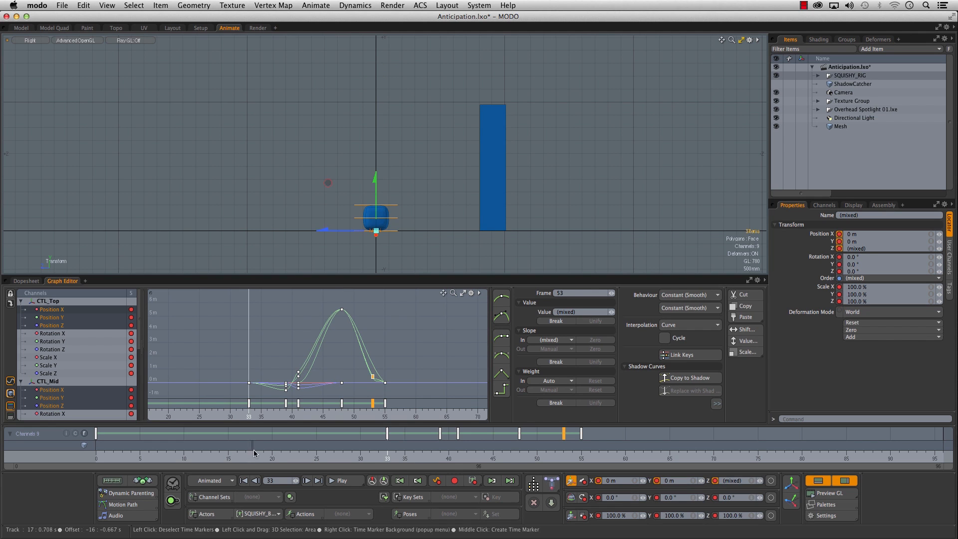
{"action": "left_click", "coordinate": [254, 448]}
{"action": "mouse_move", "coordinate": [254, 458]}
{"action": "left_mouse_down"}
{"action": "mouse_move", "coordinate": [342, 458]}
{"action": "mouse_move", "coordinate": [317, 460]}
{"action": "left_mouse_up"}
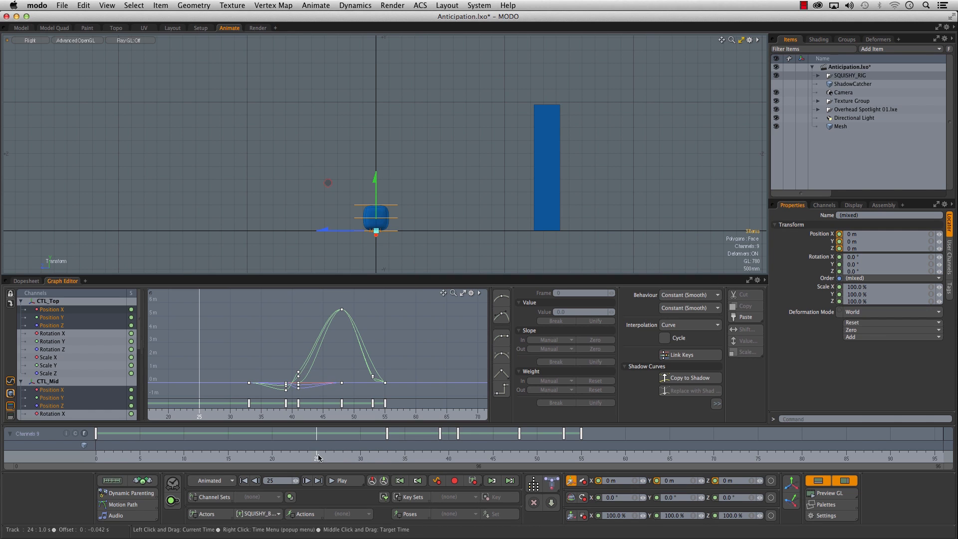
Shift the rig's frame 33 keys to frame 29 and its frame 39 squash keys to frame 36
{"action": "left_click_drag", "start_coordinate": [256, 456], "coordinate": [388, 455]}
{"action": "left_click", "coordinate": [387, 433]}
{"action": "left_click", "coordinate": [452, 236]}
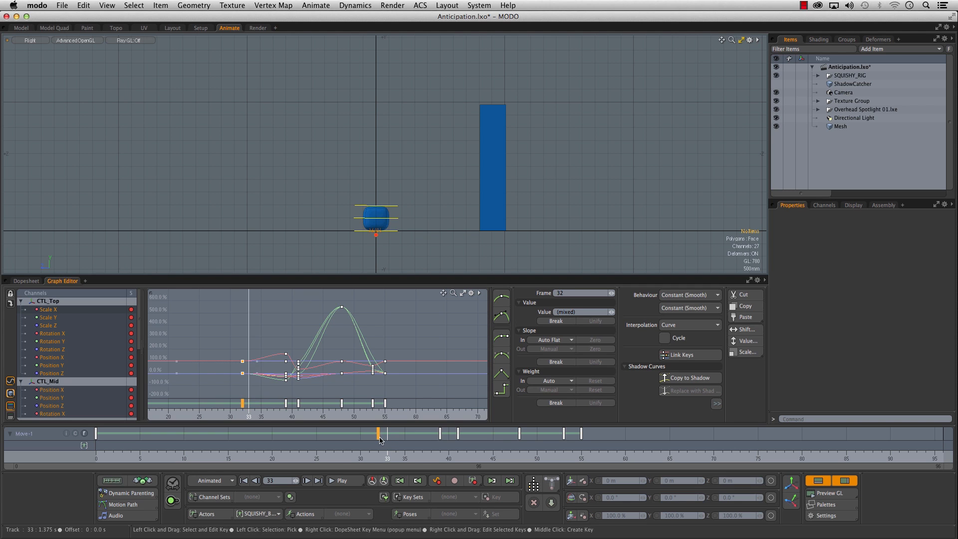
{"action": "left_click_drag", "start_coordinate": [360, 440], "coordinate": [352, 440]}
{"action": "left_click_drag", "start_coordinate": [300, 456], "coordinate": [432, 456]}
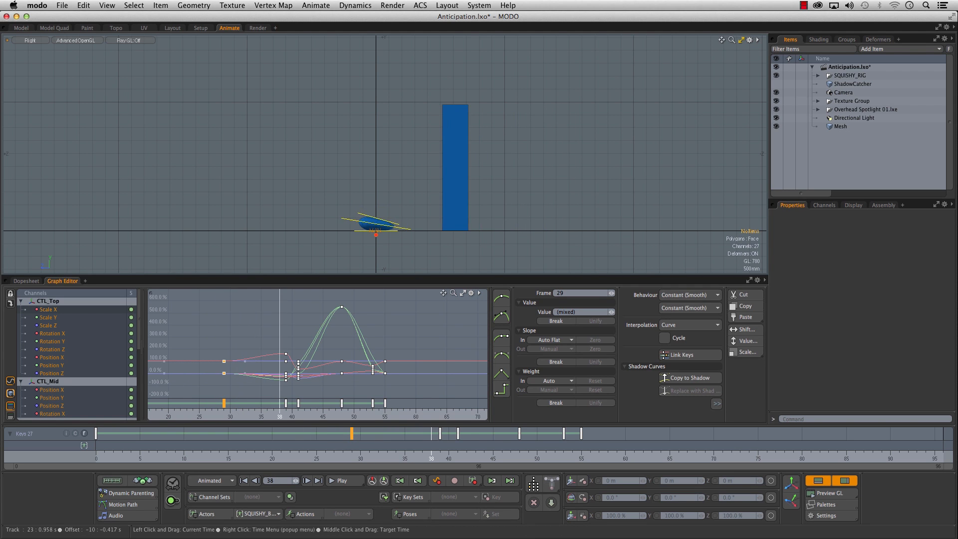
{"action": "left_click", "coordinate": [440, 434]}
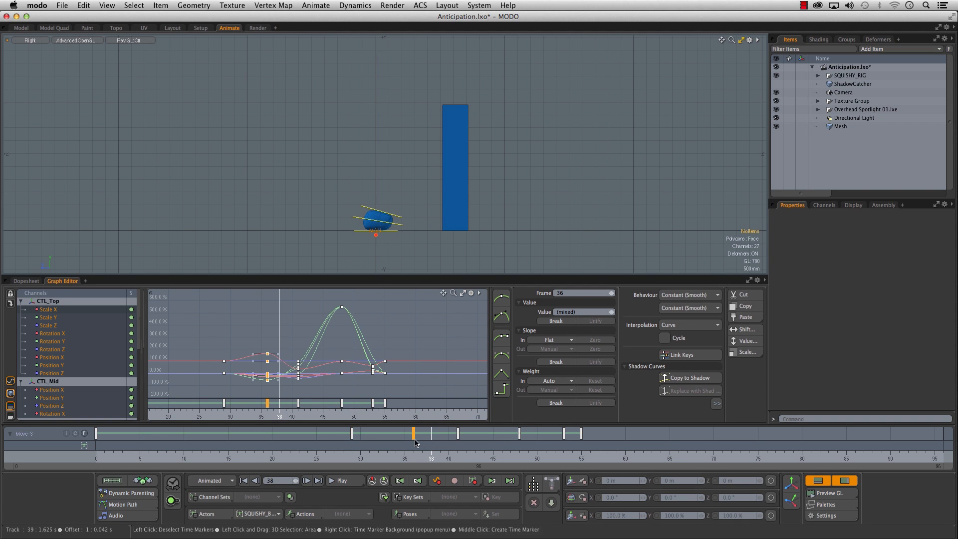
Key the rig's rest pose at frame 20, and raise CTL_Top at frame 29 to Position Y 1.32 m, Z 40 mm
{"action": "left_click", "coordinate": [360, 455]}
{"action": "left_click_drag", "start_coordinate": [360, 455], "coordinate": [271, 455]}
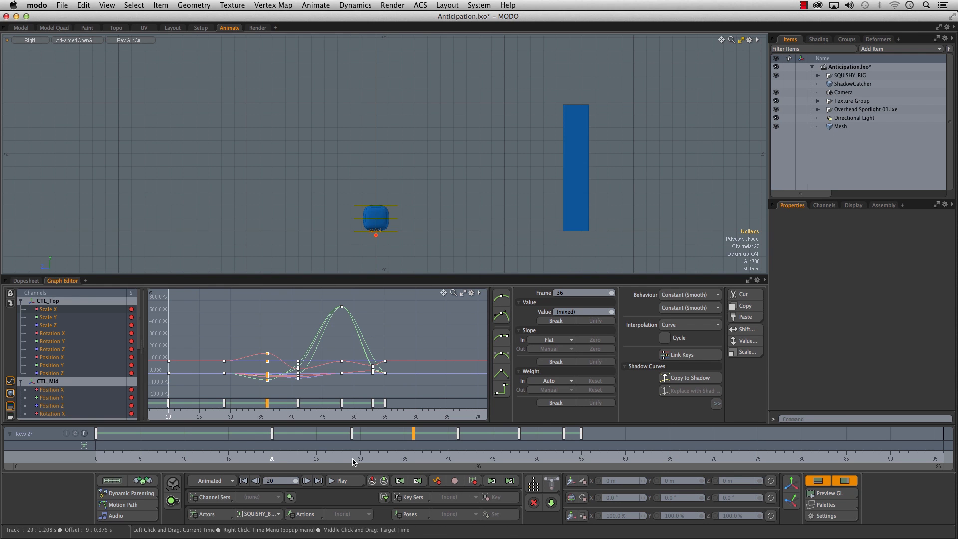
{"action": "left_click", "coordinate": [352, 455]}
{"action": "scroll", "coordinate": [399, 218], "scroll_direction": "up", "scroll_amount": 3}
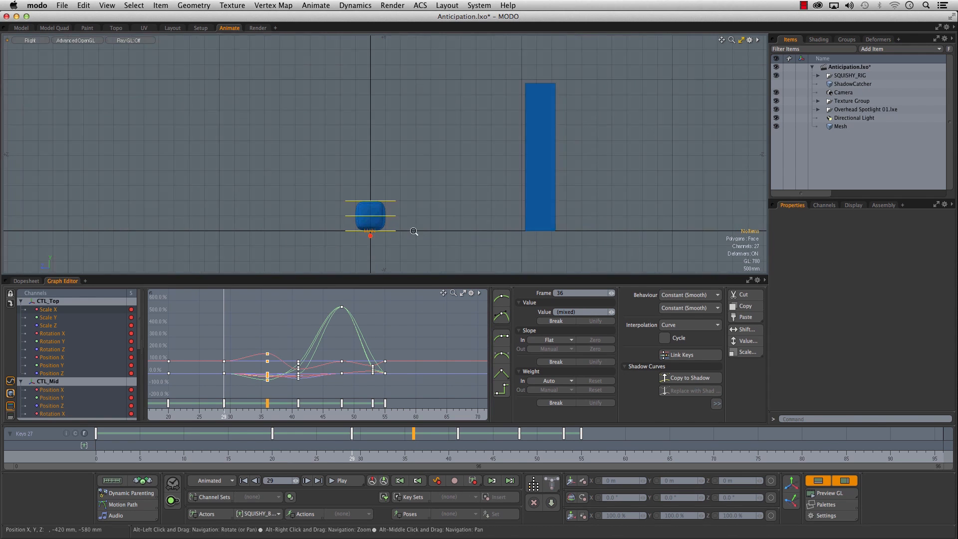
{"action": "left_click", "coordinate": [390, 217]}
{"action": "key", "text": "w"}
{"action": "left_click_drag", "start_coordinate": [367, 214], "coordinate": [365, 155]}
{"action": "left_click", "coordinate": [391, 198]}
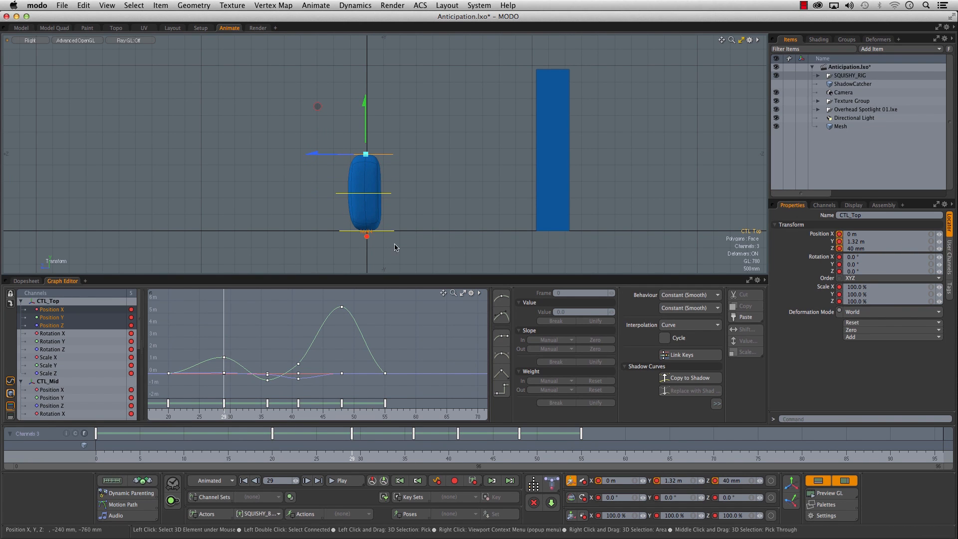
At frame 29, move CTL_Mid to Position Y 640 mm, Z 100 mm and scale it to 73.5% on all axes
{"action": "left_click", "coordinate": [367, 200]}
{"action": "left_click_drag", "start_coordinate": [366, 197], "coordinate": [360, 197]}
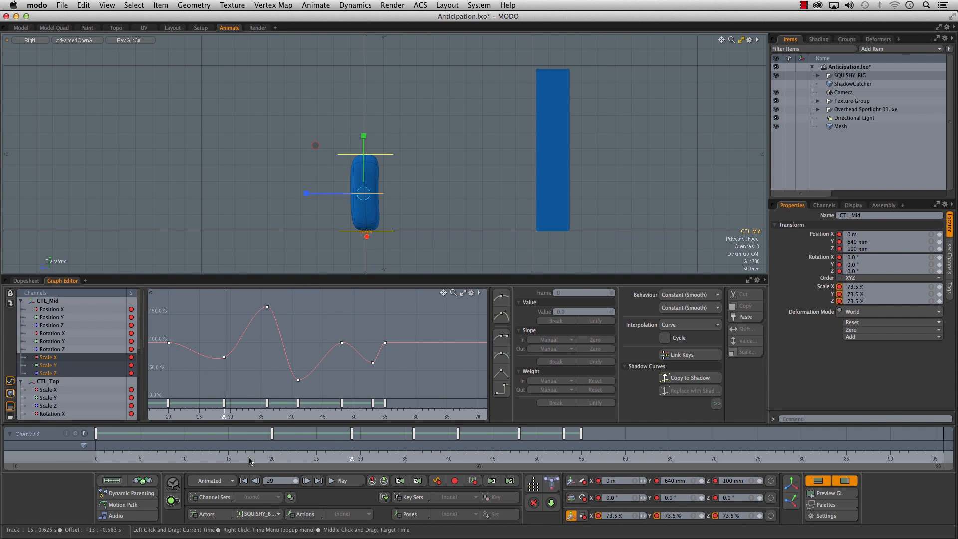
{"action": "left_click_drag", "start_coordinate": [114, 458], "coordinate": [95, 458]}
At frame 36, widen the squash by scaling CTL_Mid to 273.8925% on all axes
{"action": "right_click_drag", "start_coordinate": [409, 327], "coordinate": [341, 343], "text": "alt"}
{"action": "left_click_drag", "start_coordinate": [96, 458], "coordinate": [414, 458]}
{"action": "left_click_drag", "start_coordinate": [365, 226], "coordinate": [409, 229]}
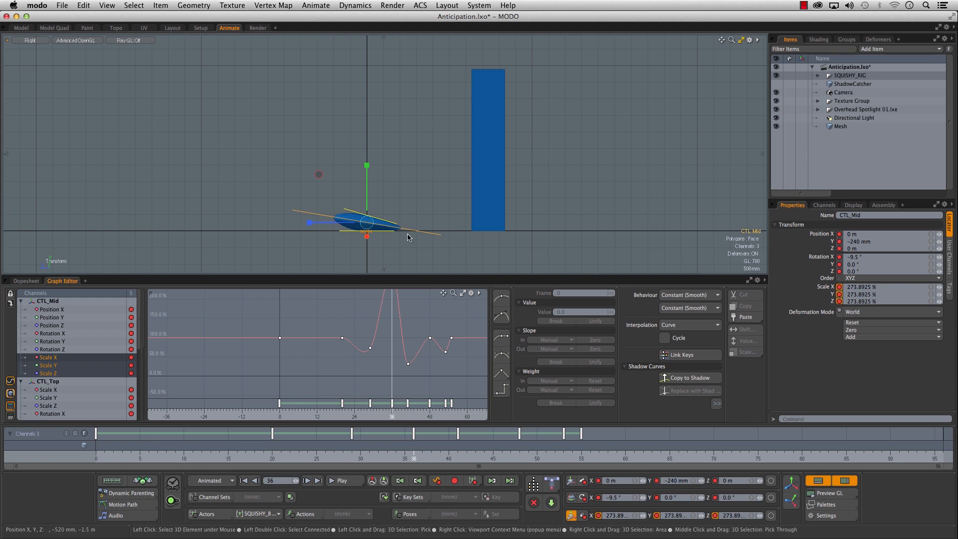
At frame 41, raise CTL_Top to Position Y 2.79 m and move CTL_Mid to Position Y 1.76 m, Z -130 mm
{"action": "left_click_drag", "start_coordinate": [416, 459], "coordinate": [458, 458]}
{"action": "right_click_drag", "start_coordinate": [328, 203], "coordinate": [363, 202], "text": "alt"}
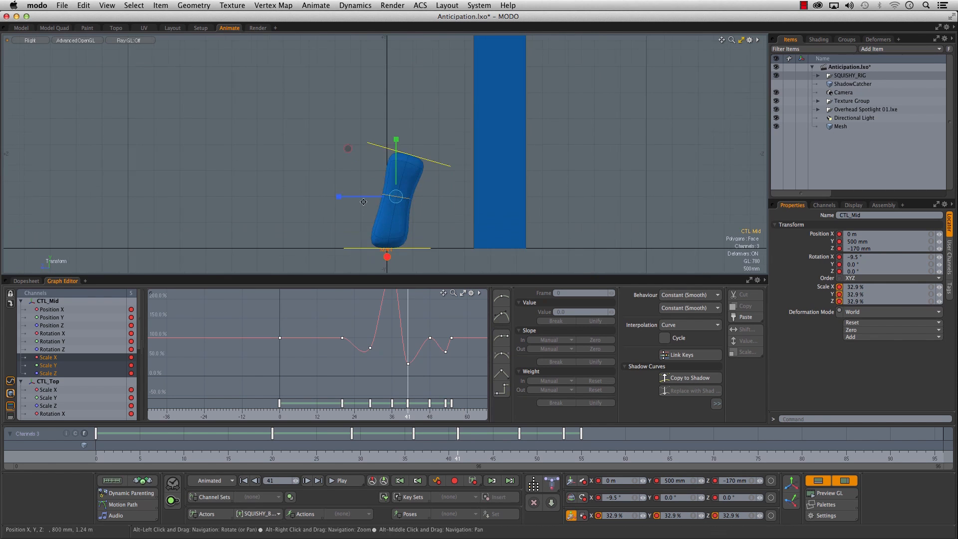
{"action": "left_click_drag", "start_coordinate": [364, 202], "coordinate": [352, 219], "text": "alt"}
{"action": "left_click", "coordinate": [430, 181]}
{"action": "right_click_drag", "start_coordinate": [458, 186], "coordinate": [395, 195], "text": "alt"}
{"action": "key", "text": "w"}
{"action": "left_click_drag", "start_coordinate": [409, 178], "coordinate": [405, 114]}
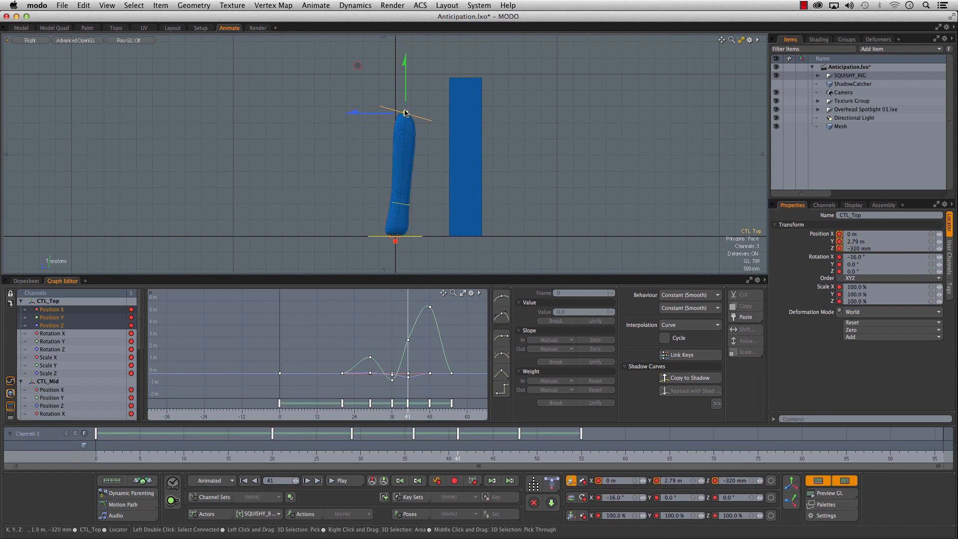
{"action": "left_click", "coordinate": [404, 205]}
{"action": "left_click_drag", "start_coordinate": [401, 204], "coordinate": [400, 163]}
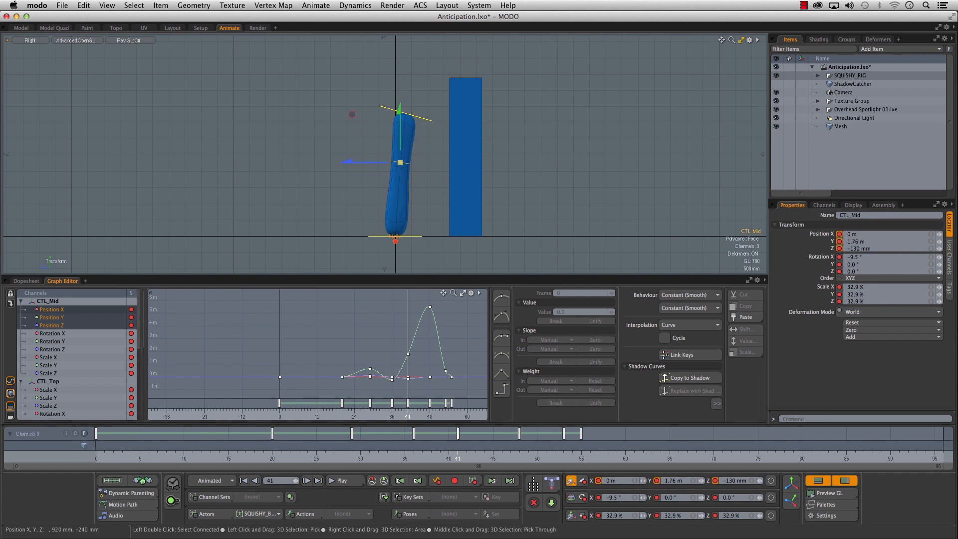
Examine the jump curves from frame 36 onward and scrub through the squash and take-off to check for contact with the pillar
{"action": "right_click_drag", "start_coordinate": [404, 345], "coordinate": [462, 358], "text": "alt"}
{"action": "left_click_drag", "start_coordinate": [420, 356], "coordinate": [335, 364], "text": "alt"}
{"action": "right_click_drag", "start_coordinate": [335, 365], "coordinate": [344, 372], "text": "alt"}
{"action": "left_click_drag", "start_coordinate": [345, 372], "coordinate": [250, 346], "text": "alt"}
{"action": "left_click_drag", "start_coordinate": [357, 453], "coordinate": [493, 453]}
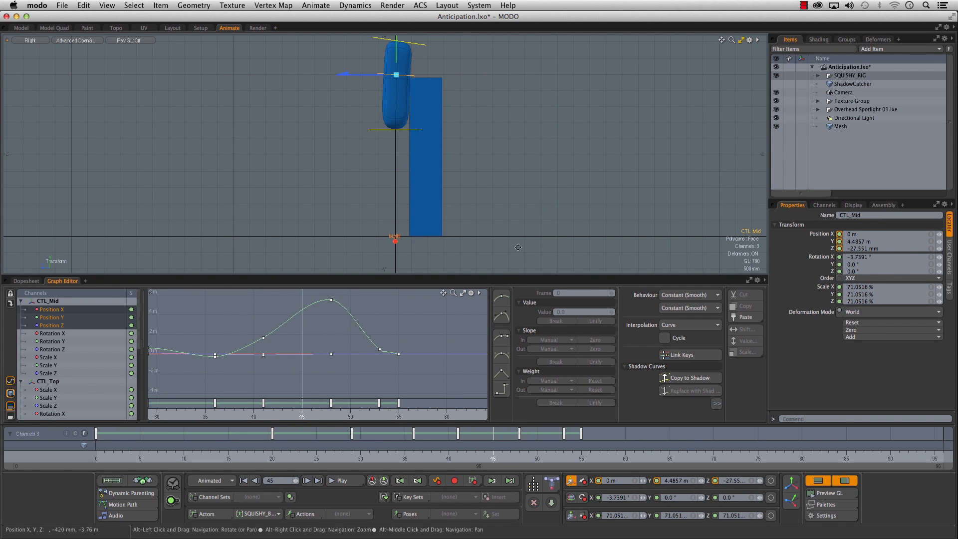
{"action": "right_click_drag", "start_coordinate": [522, 194], "coordinate": [514, 199], "text": "alt"}
{"action": "left_click_drag", "start_coordinate": [514, 199], "coordinate": [516, 223], "text": "alt"}
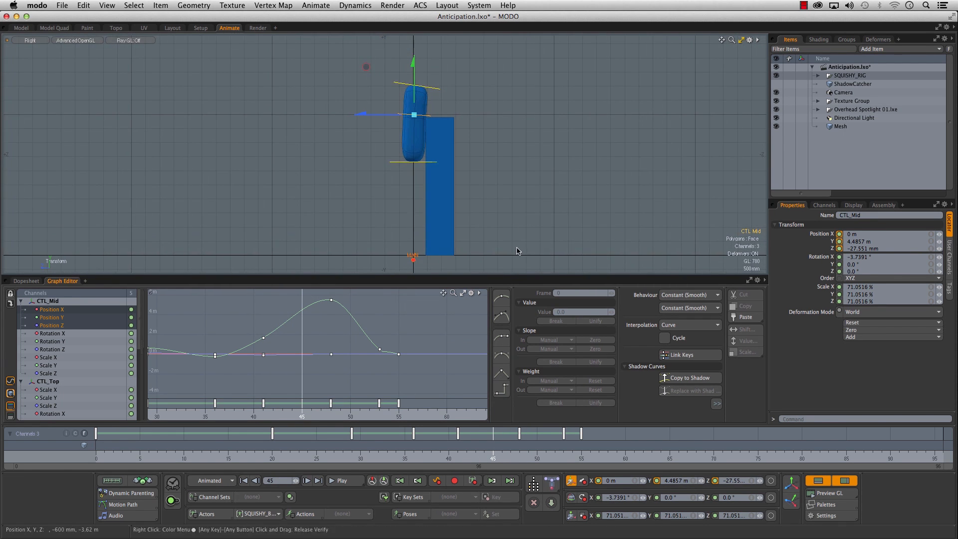
{"action": "left_click_drag", "start_coordinate": [396, 453], "coordinate": [422, 453]}
{"action": "left_click", "coordinate": [594, 192]}
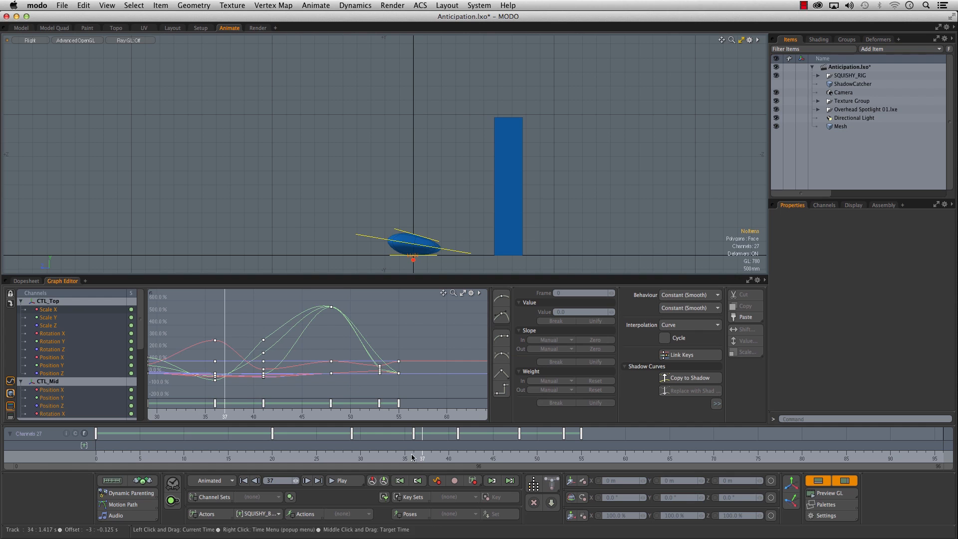
{"action": "left_click_drag", "start_coordinate": [386, 460], "coordinate": [457, 458]}
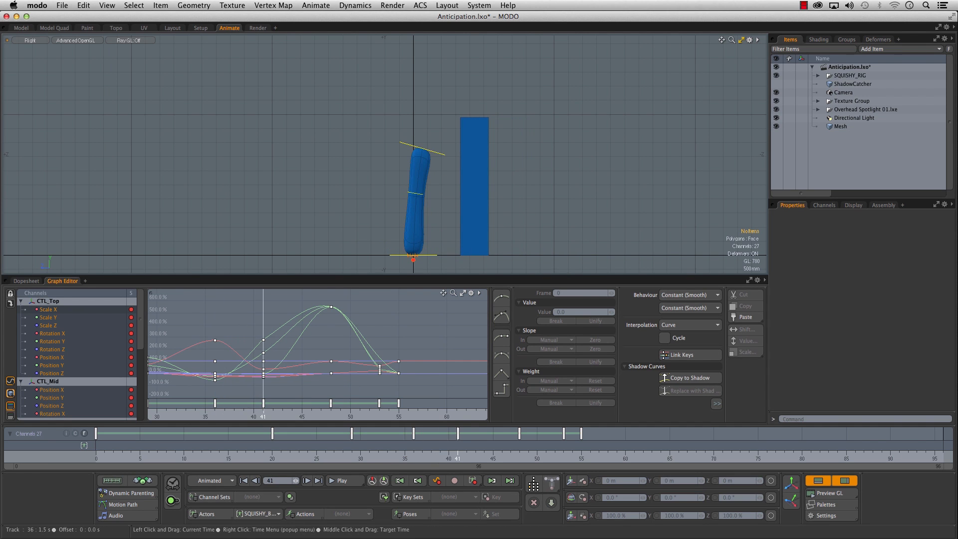
Shift the rig's keys at frames 36 and 41 two frames earlier, to 34 and 39, and scrub through the jump
{"action": "left_click", "coordinate": [413, 433]}
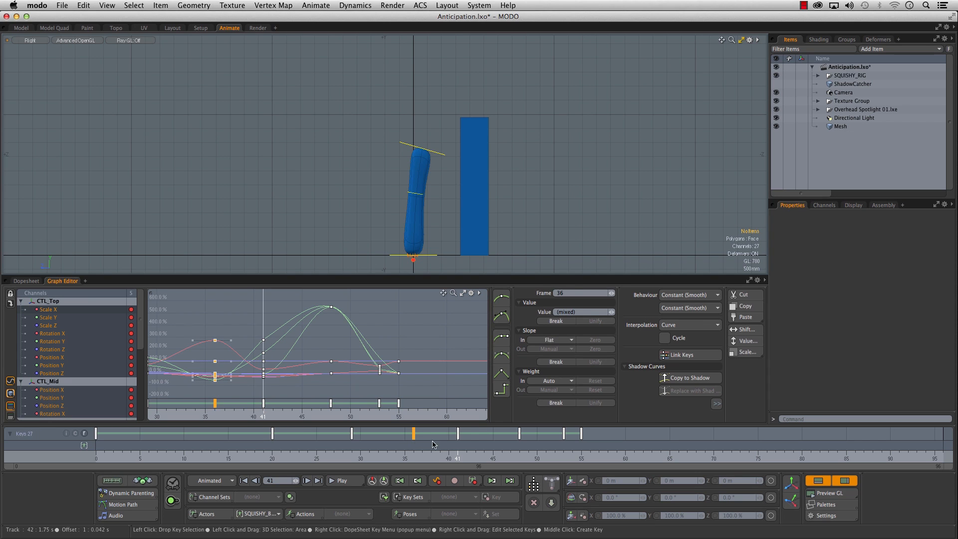
{"action": "left_click", "coordinate": [457, 434], "text": "shift"}
{"action": "left_click_drag", "start_coordinate": [416, 438], "coordinate": [399, 439]}
{"action": "left_click_drag", "start_coordinate": [349, 457], "coordinate": [510, 457]}
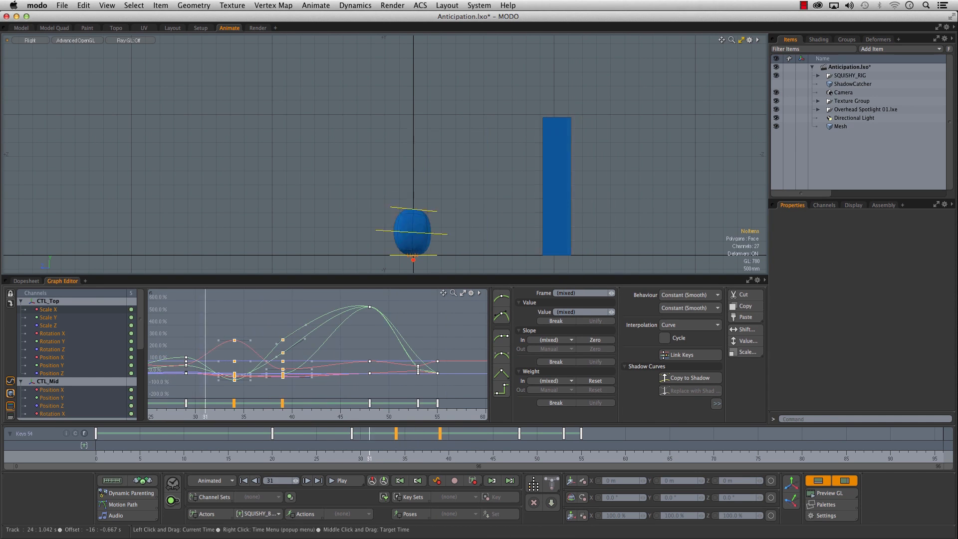
Set the active actor to none and move CTL_Bottom's frame 48 keys to frame 45
{"action": "left_click", "coordinate": [434, 202]}
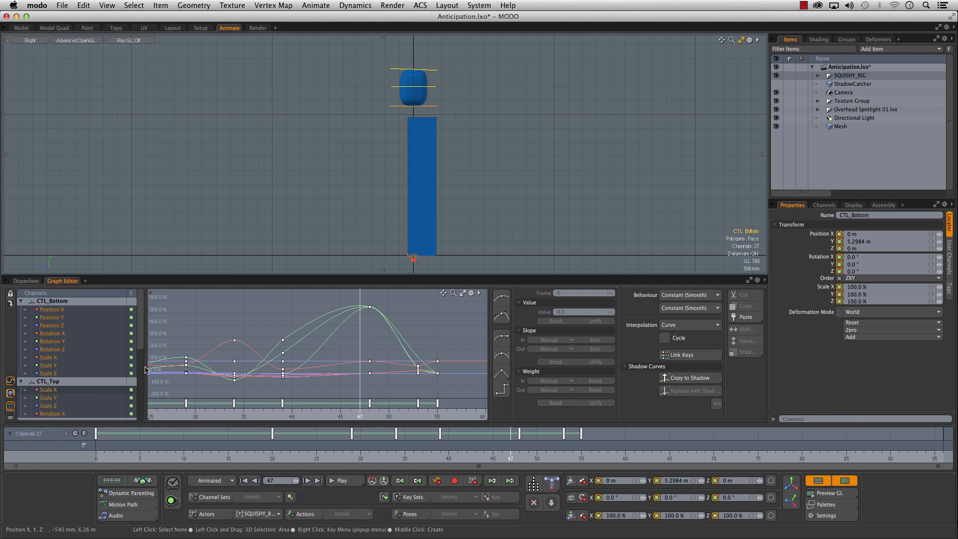
{"action": "left_click", "coordinate": [256, 513]}
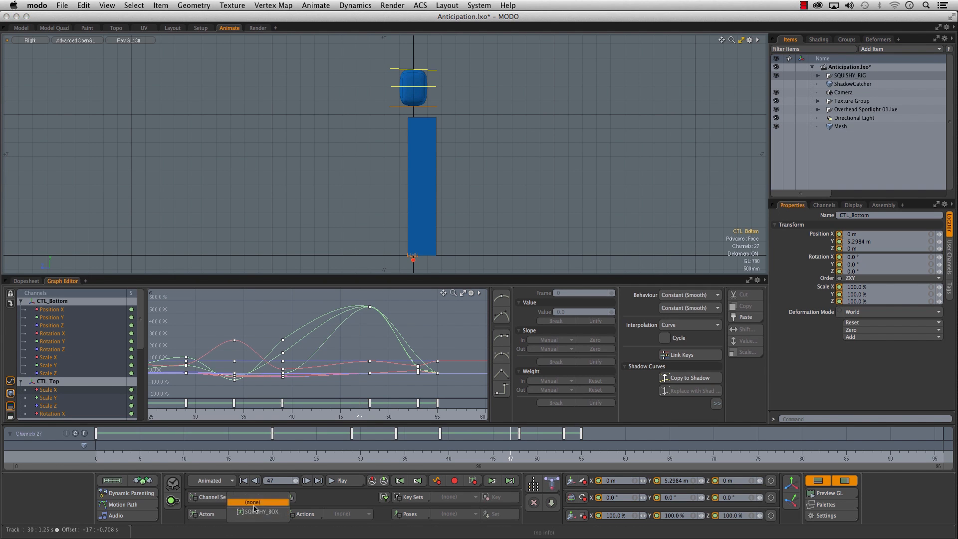
{"action": "left_click", "coordinate": [252, 498]}
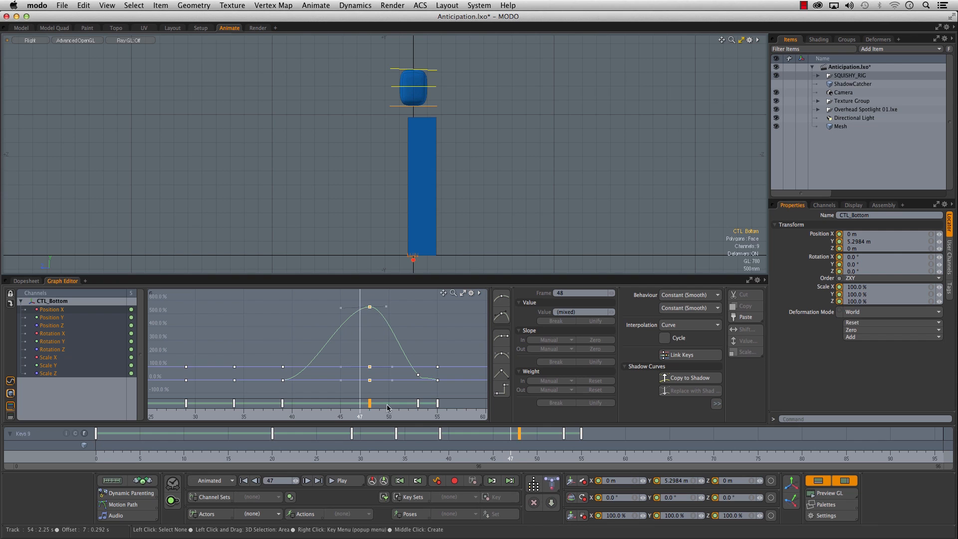
{"action": "left_click_drag", "start_coordinate": [520, 434], "coordinate": [513, 439]}
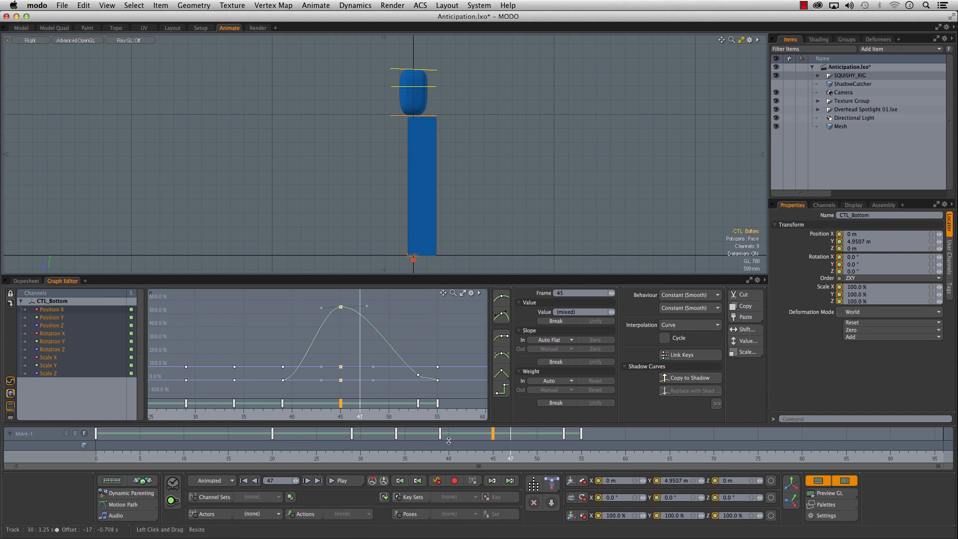
Make SQUISHY_BOX the active actor again and scrub from the squash at frame 34 to the jump's peak at frame 48
{"action": "left_click", "coordinate": [246, 517]}
{"action": "left_click", "coordinate": [249, 524]}
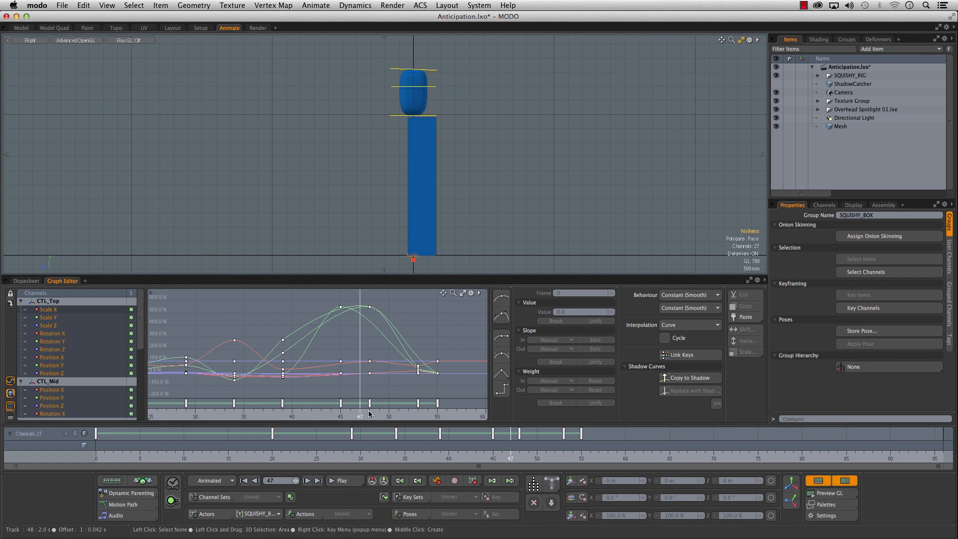
{"action": "left_click_drag", "start_coordinate": [354, 459], "coordinate": [396, 459]}
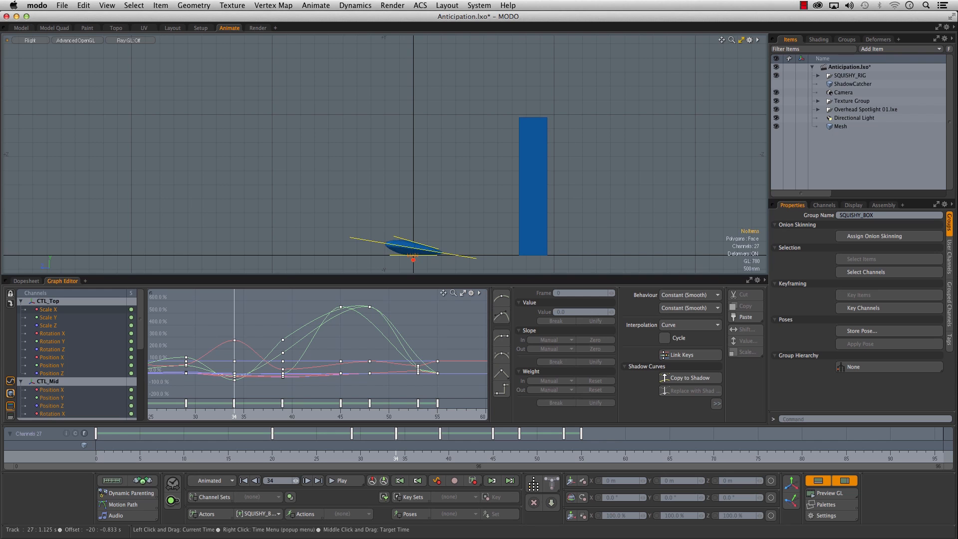
{"action": "left_click_drag", "start_coordinate": [437, 216], "coordinate": [397, 204], "text": "alt"}
{"action": "scroll", "coordinate": [420, 201], "scroll_direction": "up", "scroll_amount": 2}
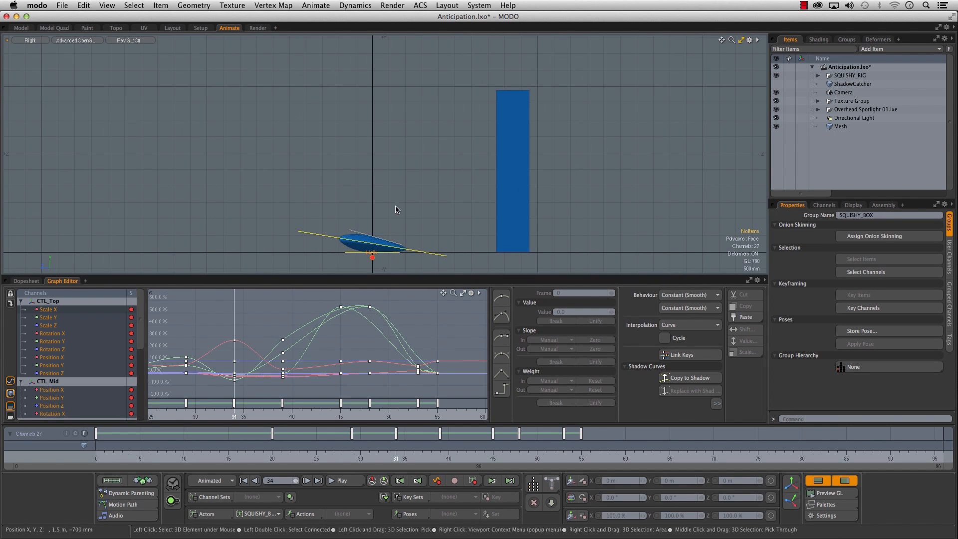
{"action": "left_click_drag", "start_coordinate": [395, 459], "coordinate": [520, 459]}
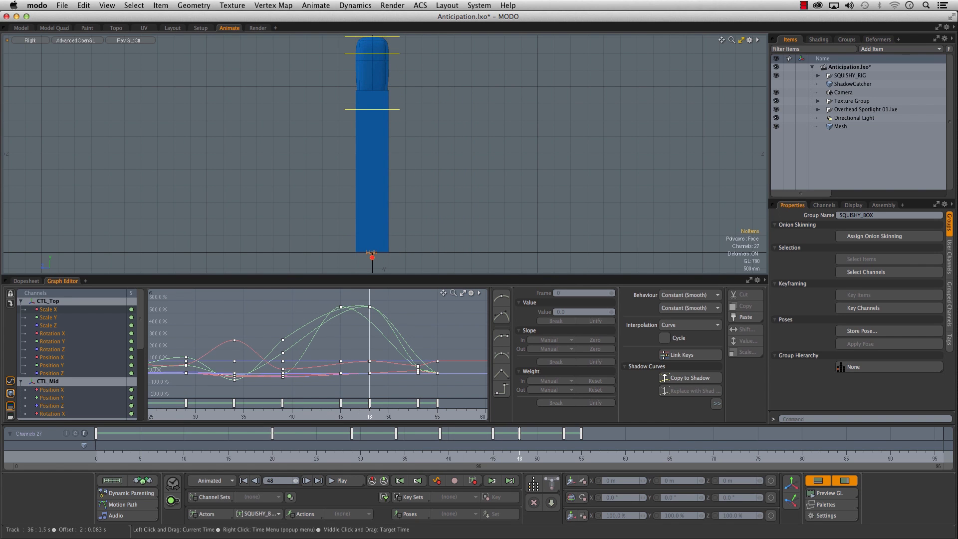
Isolate CTL_Bottom with the active actor set to none and lengthen its frame 45 Position Y key's tangent handles to widen the peak
{"action": "left_click", "coordinate": [397, 113]}
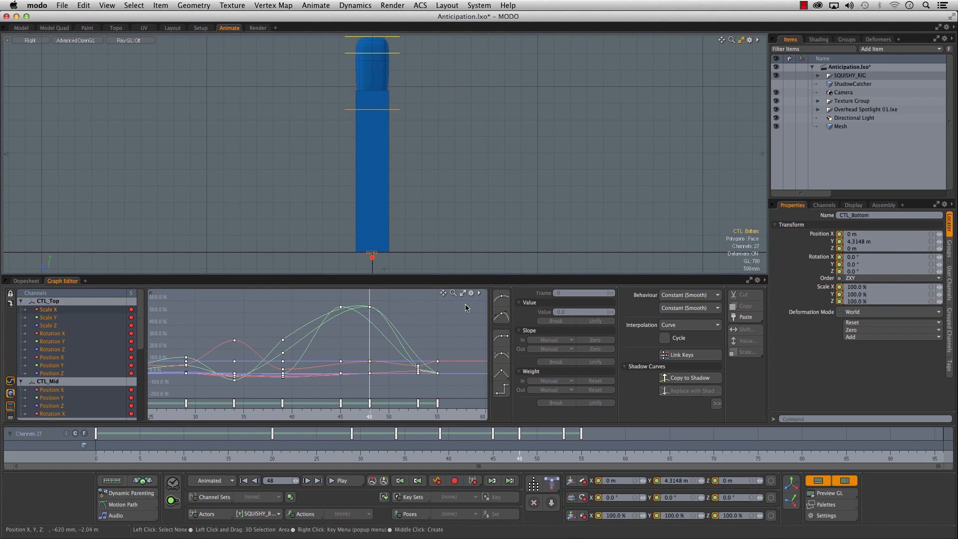
{"action": "left_click", "coordinate": [264, 513]}
{"action": "left_click", "coordinate": [267, 504]}
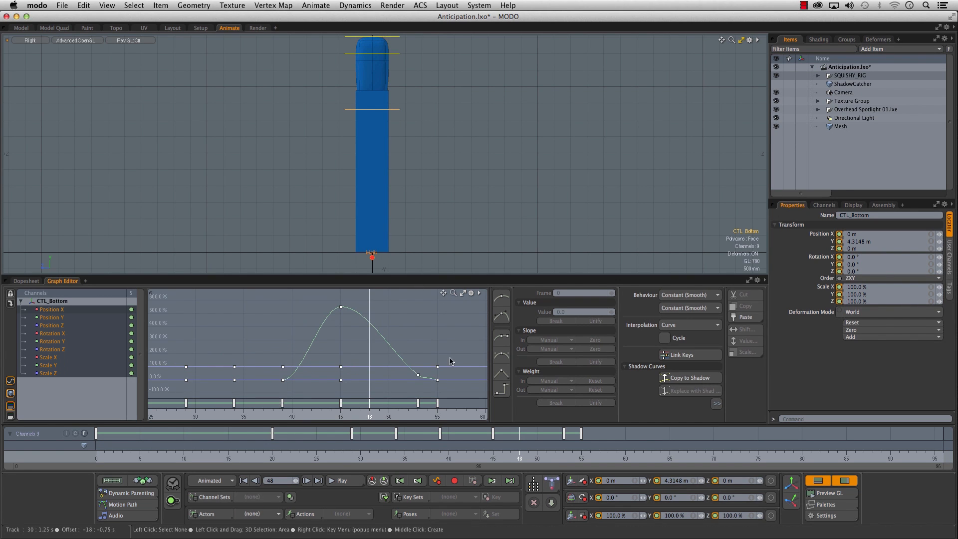
{"action": "left_click_drag", "start_coordinate": [492, 458], "coordinate": [528, 458]}
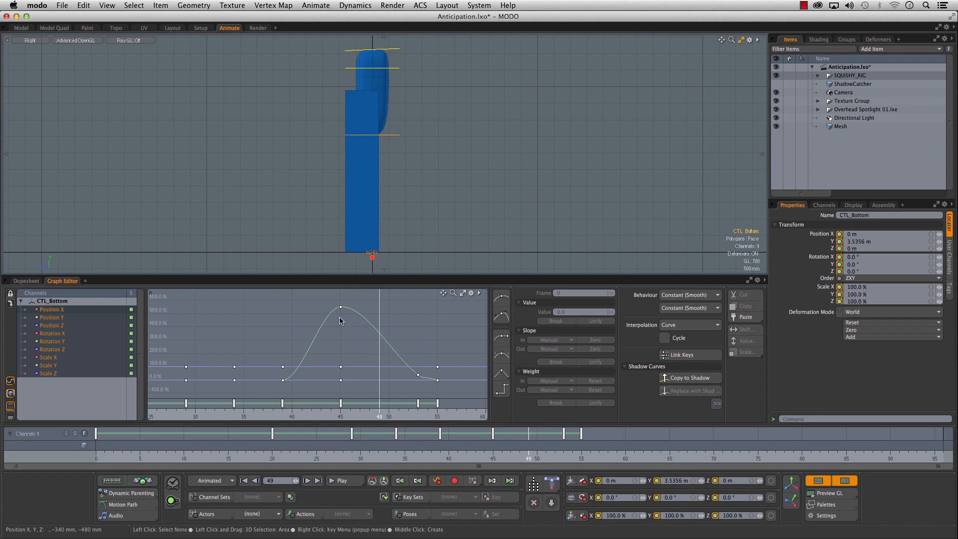
{"action": "left_click_drag", "start_coordinate": [328, 302], "coordinate": [396, 356]}
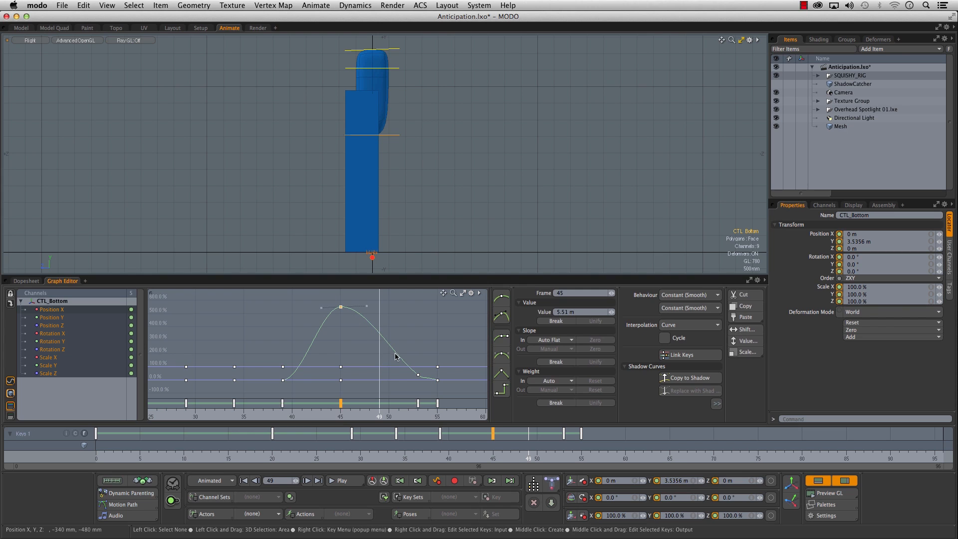
{"action": "left_click_drag", "start_coordinate": [365, 304], "coordinate": [392, 311]}
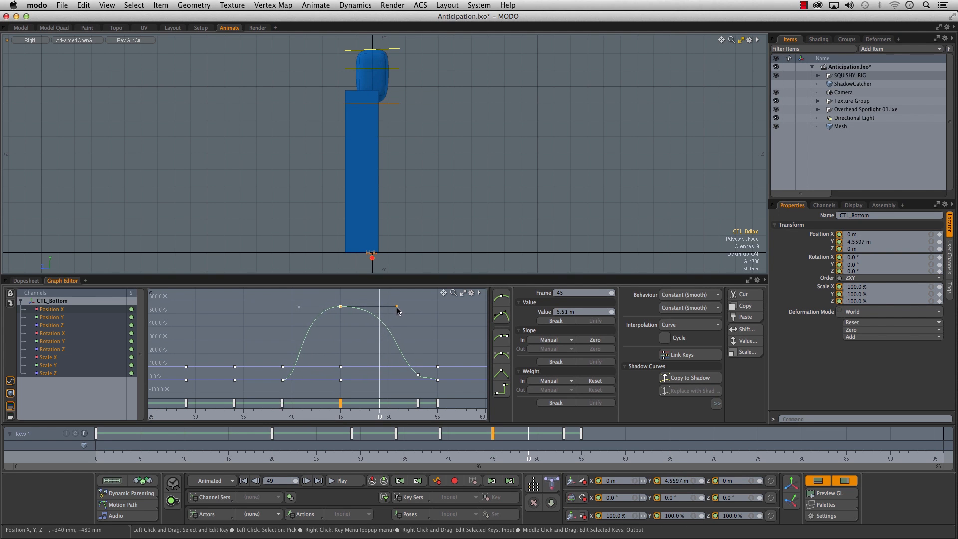
{"action": "left_click_drag", "start_coordinate": [399, 310], "coordinate": [398, 310]}
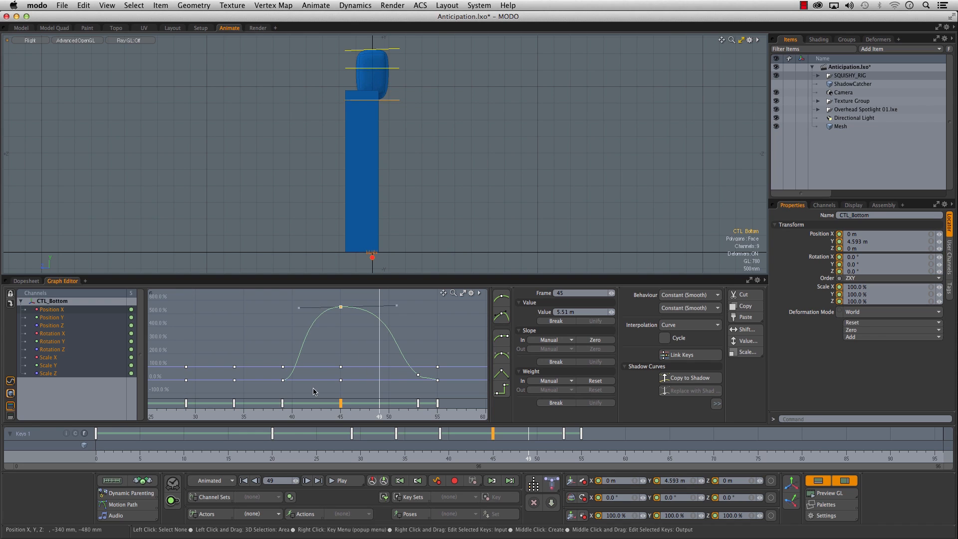
Steepen the outgoing tangent of CTL_Bottom's Position Y key at frame 39 and scrub the take-off to frame 42
{"action": "left_click", "coordinate": [69, 317]}
{"action": "left_click", "coordinate": [282, 380]}
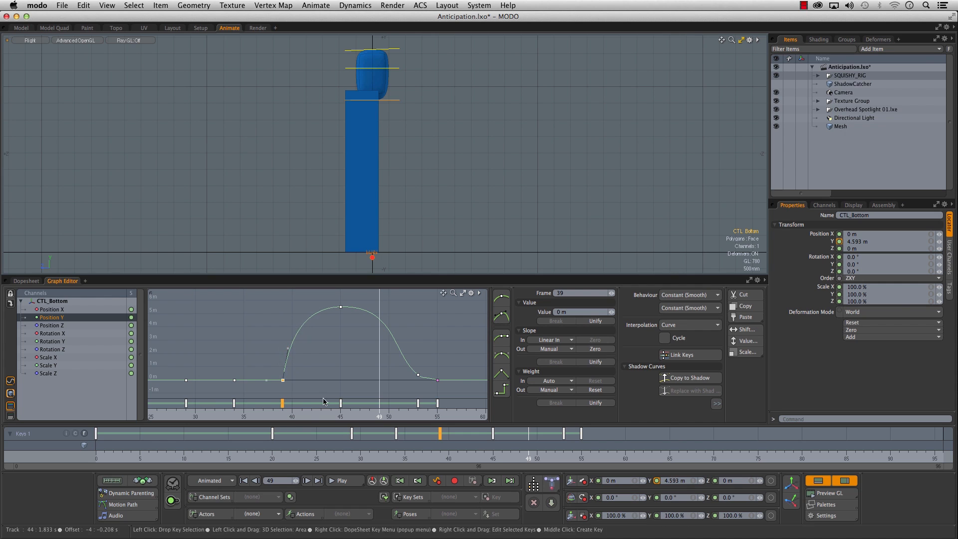
{"action": "left_click_drag", "start_coordinate": [308, 452], "coordinate": [466, 452]}
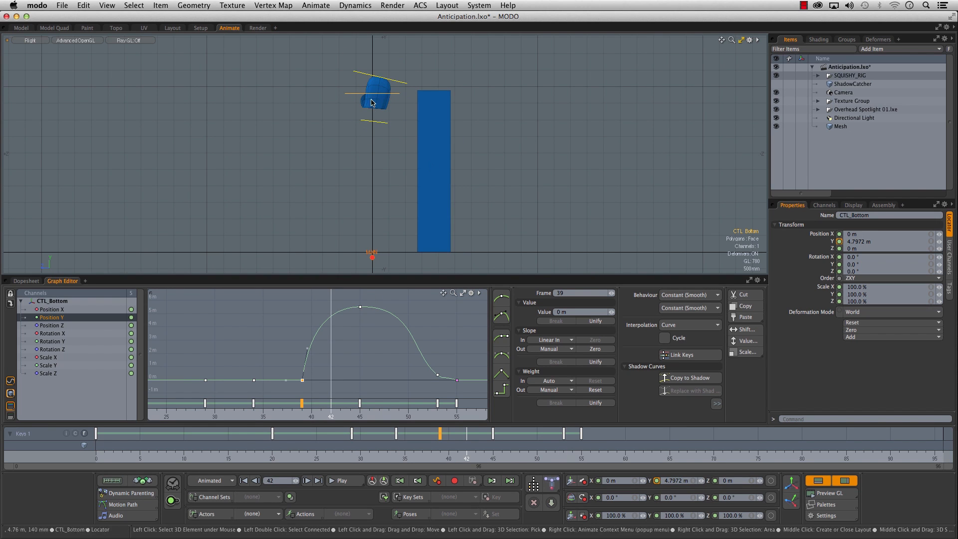
Raise CTL_Mid's Position Y key at frame 39 to 3.3 m, steepen and lengthen its outgoing tangent, and scrub to frame 43
{"action": "left_click", "coordinate": [381, 122]}
{"action": "left_click", "coordinate": [302, 356]}
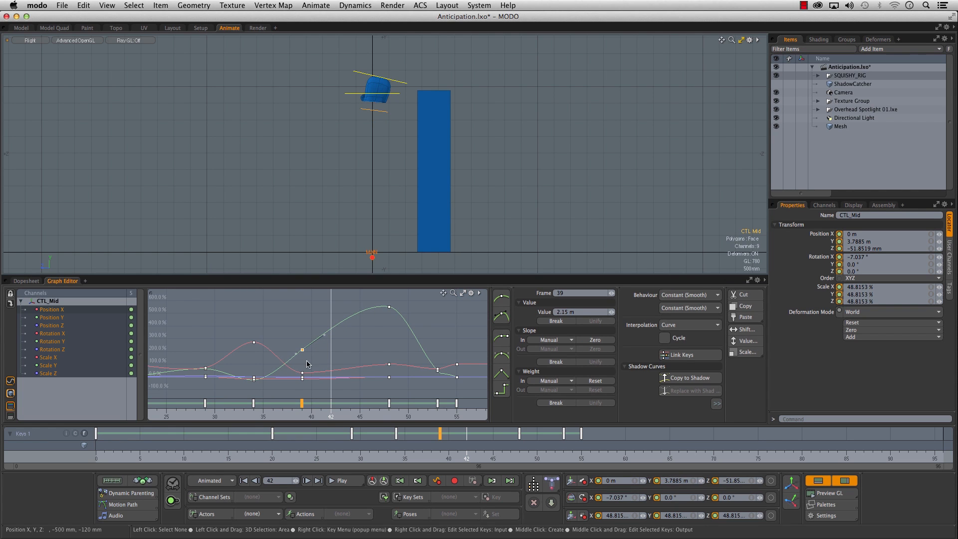
{"action": "middle_click_drag", "start_coordinate": [309, 361], "coordinate": [307, 344]}
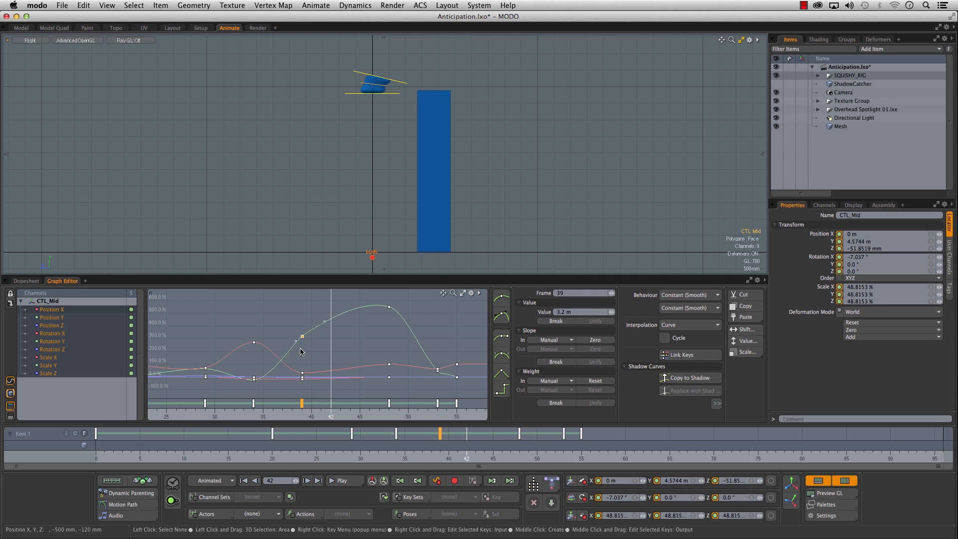
{"action": "left_click_drag", "start_coordinate": [324, 323], "coordinate": [325, 321]}
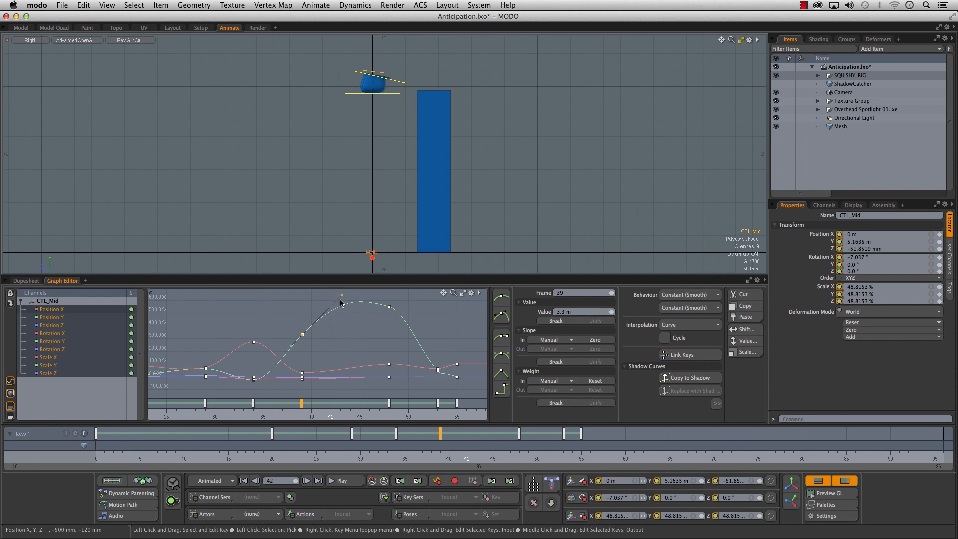
{"action": "left_click_drag", "start_coordinate": [273, 445], "coordinate": [475, 445]}
Raise CTL_Top's Position Y key at frame 39 to 3.79 m, extend its outgoing tangent, and scrub through the jump
{"action": "left_click", "coordinate": [402, 75]}
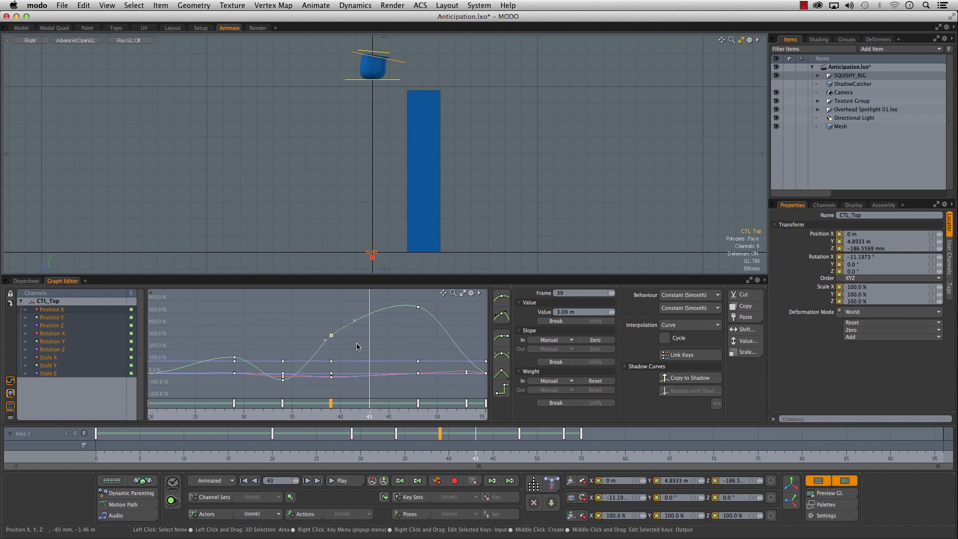
{"action": "left_click_drag", "start_coordinate": [354, 314], "coordinate": [363, 379]}
{"action": "left_click_drag", "start_coordinate": [176, 461], "coordinate": [643, 461]}
{"action": "left_click_drag", "start_coordinate": [404, 460], "coordinate": [519, 460]}
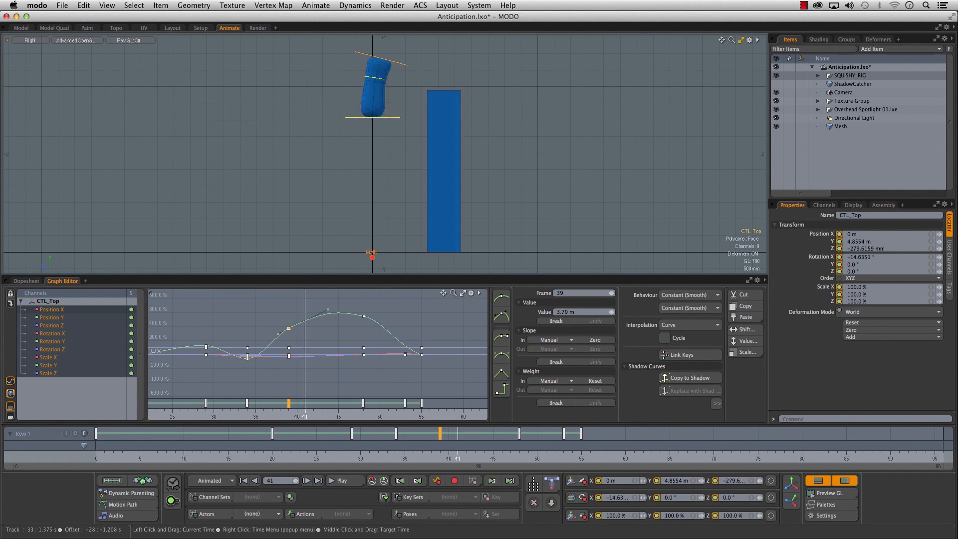
Compare the curves of CTL_Bottom and CTL_Mid, and make SQUISHY_BOX the active actor
{"action": "left_click", "coordinate": [397, 84]}
{"action": "left_click", "coordinate": [397, 54], "text": "shift"}
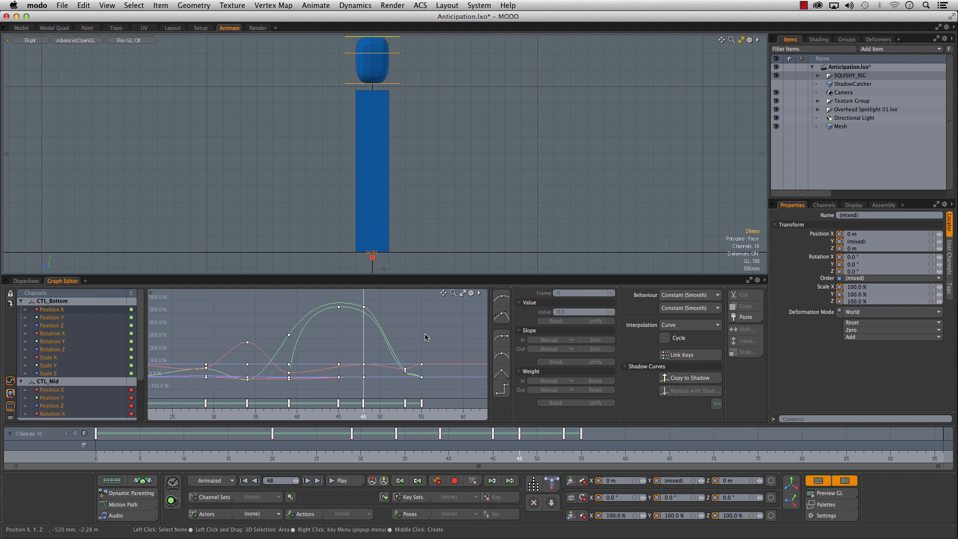
{"action": "left_click", "coordinate": [257, 514]}
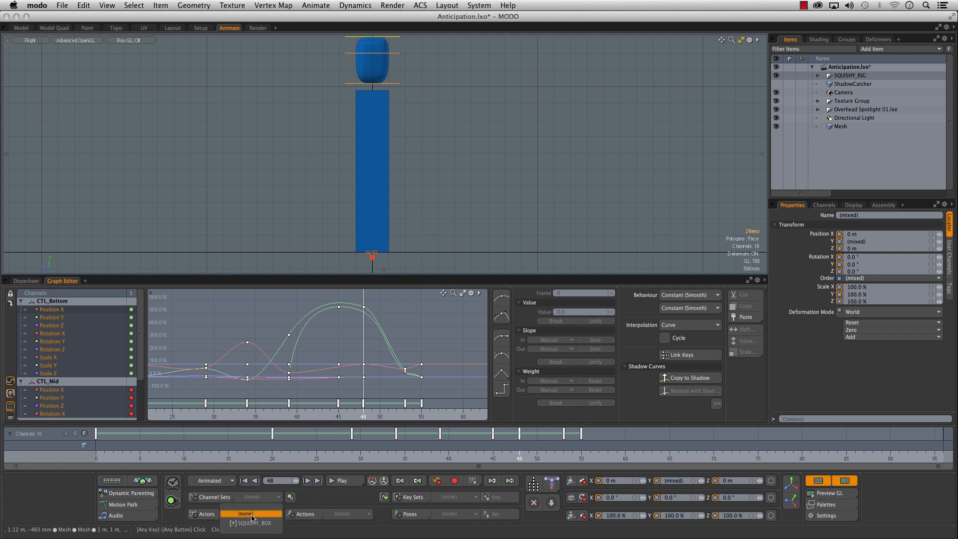
{"action": "left_click", "coordinate": [252, 523]}
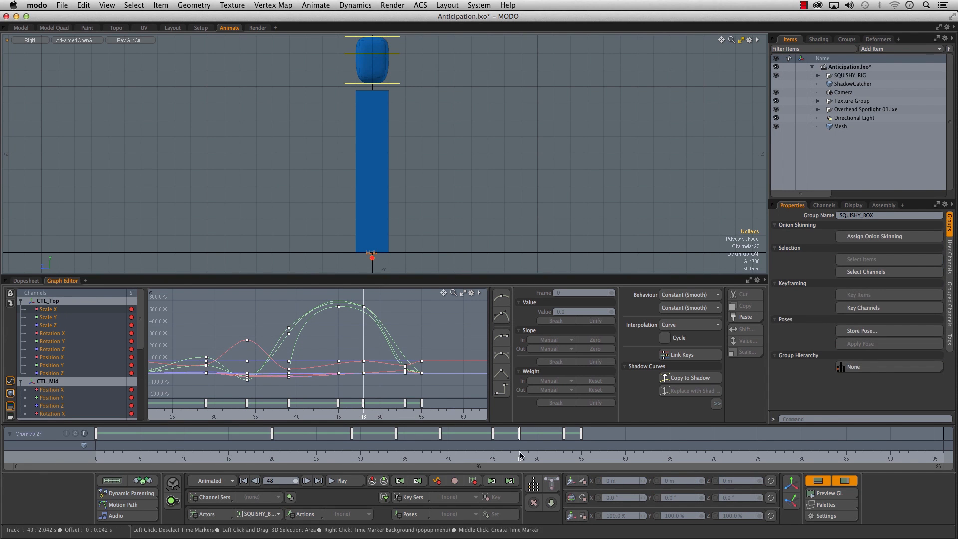
Shift the rig's keys at frames 48, 53 and 55 three frames later, to 51, 56 and 58, and scrub to frame 51
{"action": "left_click", "coordinate": [476, 455]}
{"action": "left_click_drag", "start_coordinate": [475, 455], "coordinate": [502, 455]}
{"action": "left_click_drag", "start_coordinate": [609, 437], "coordinate": [549, 443]}
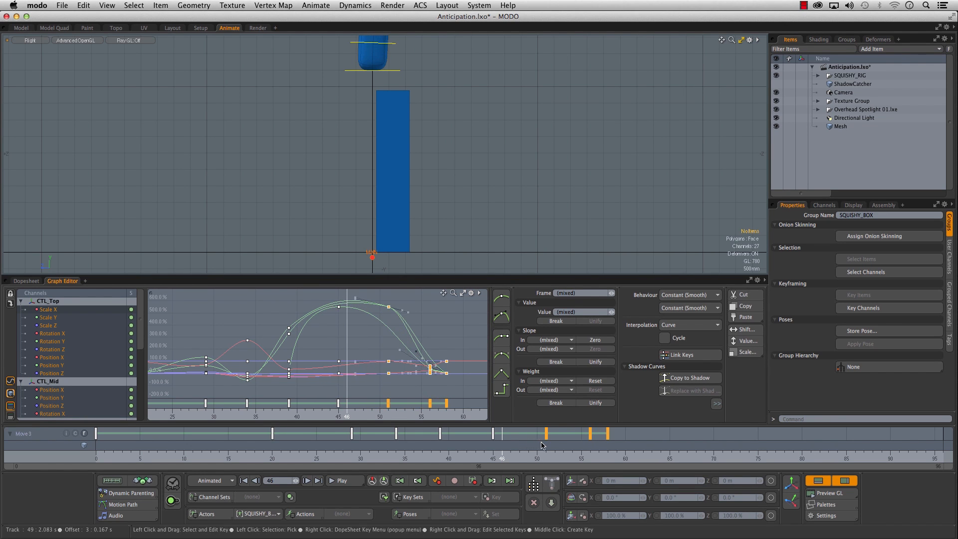
{"action": "left_click_drag", "start_coordinate": [411, 455], "coordinate": [613, 458]}
{"action": "left_click_drag", "start_coordinate": [511, 457], "coordinate": [546, 457]}
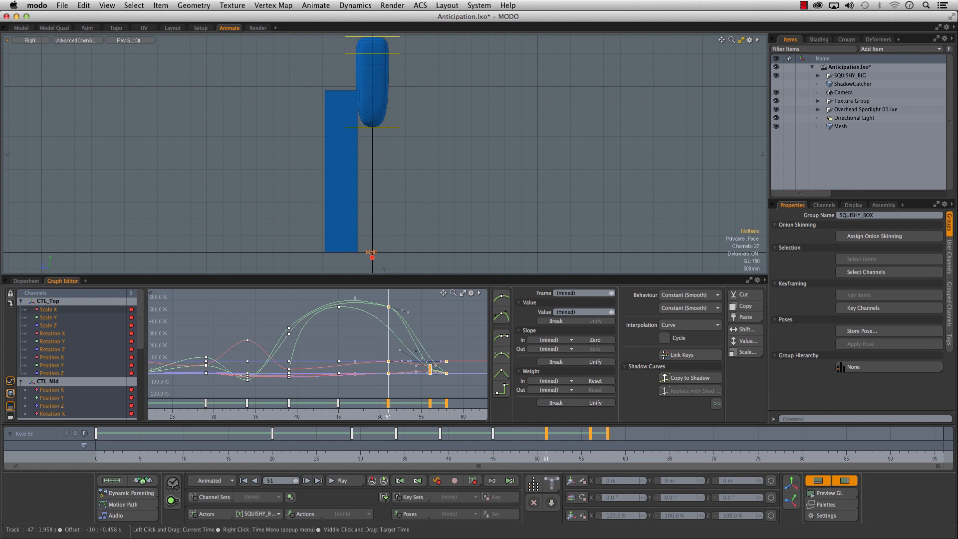
Move the rig's frame 51 keys to frame 53 and clear the key selection
{"action": "left_click", "coordinate": [546, 436]}
{"action": "left_click_drag", "start_coordinate": [548, 440], "coordinate": [550, 441]}
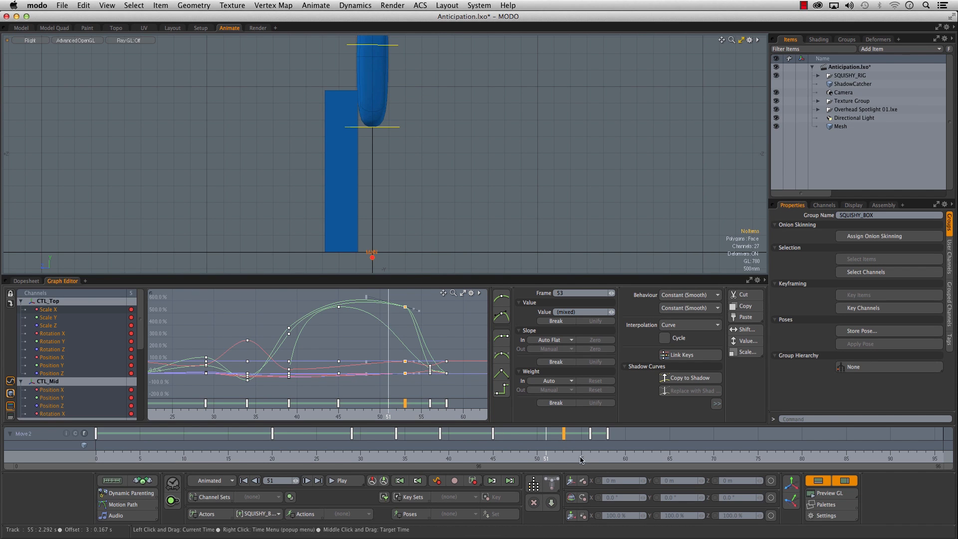
{"action": "left_click", "coordinate": [518, 443]}
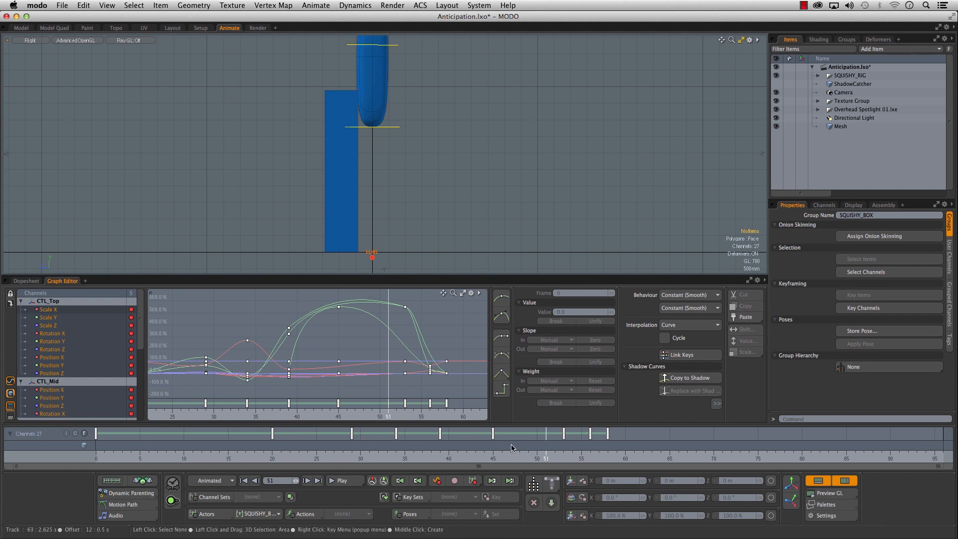
Show only CTL_Bottom's position curves with the Move tool and try a Position Y key at frame 51, deleting it again
{"action": "left_click", "coordinate": [388, 132]}
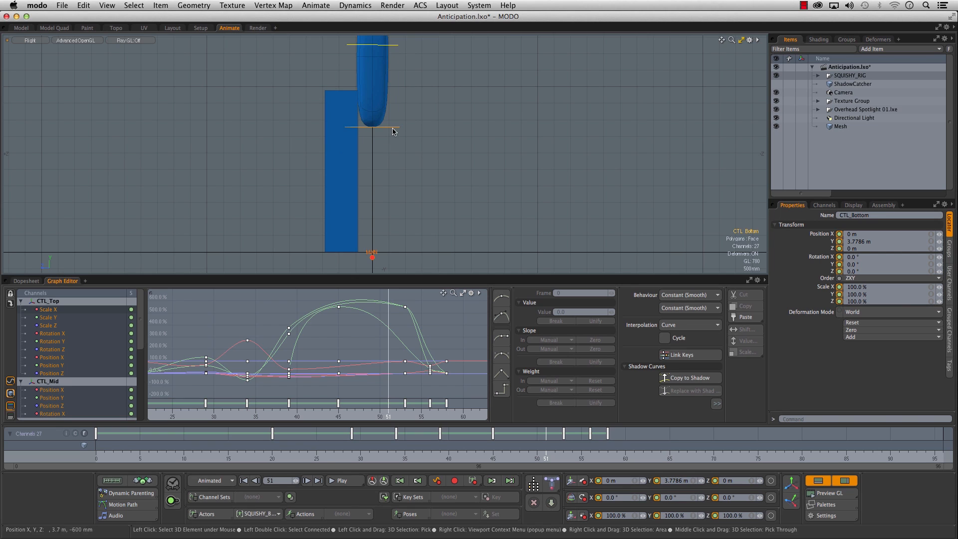
{"action": "key", "text": "e"}
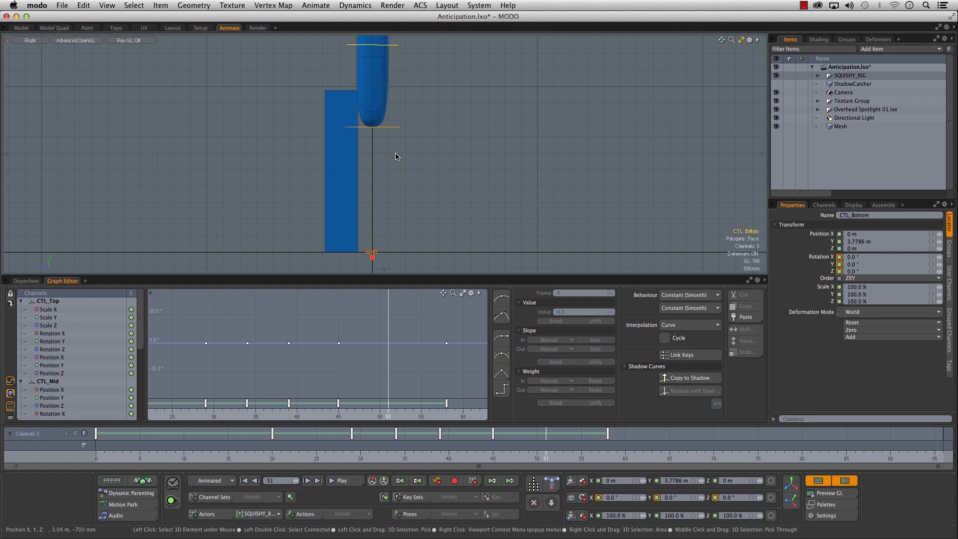
{"action": "key", "text": "w"}
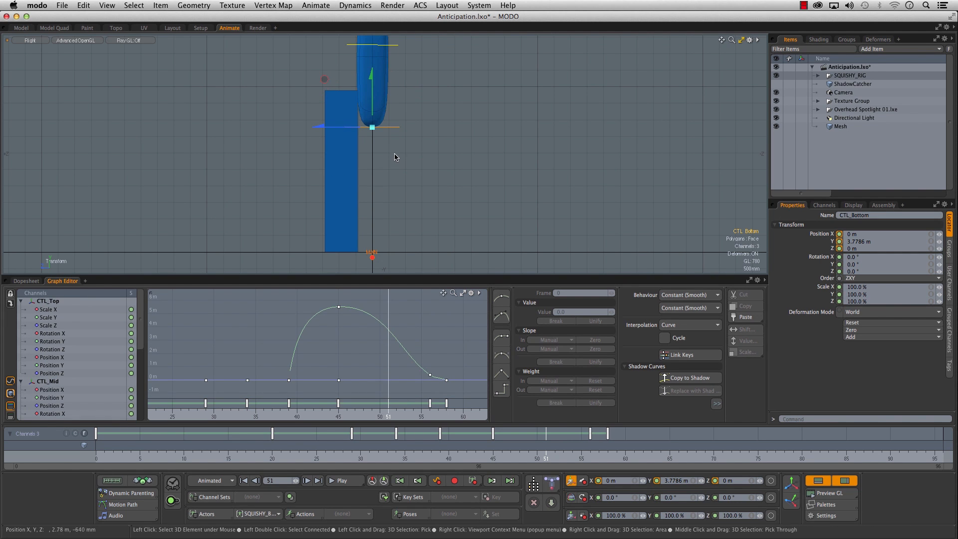
{"action": "middle_click", "coordinate": [391, 335]}
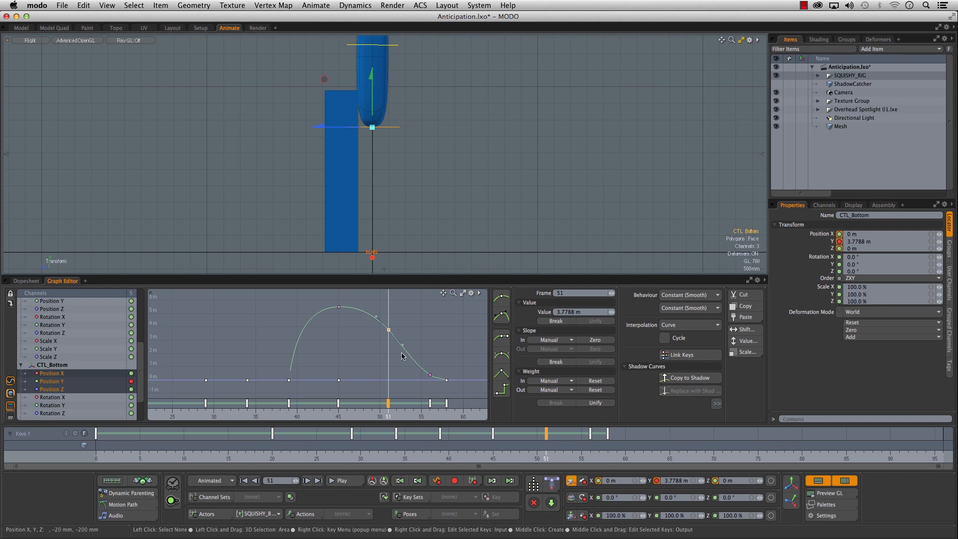
{"action": "key", "text": "Delete"}
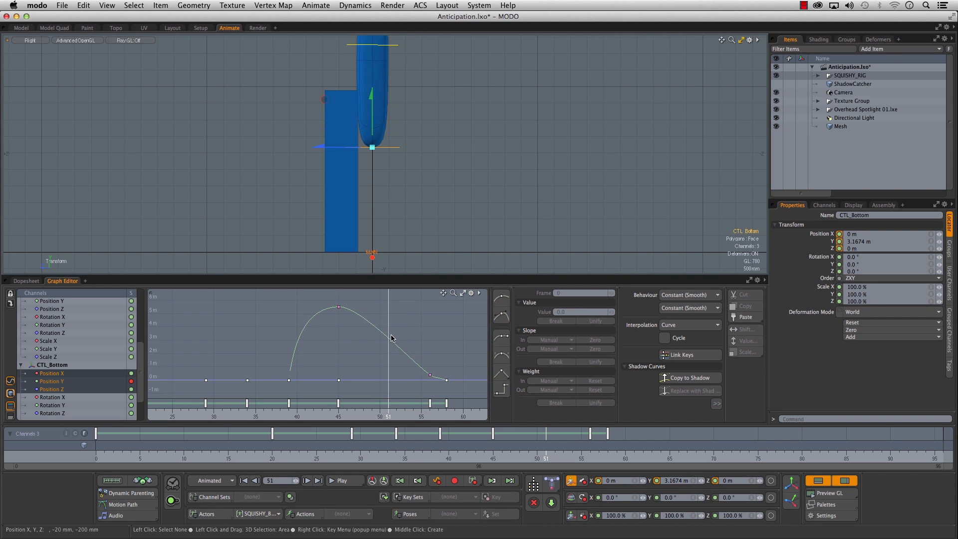
Key CTL_Bottom's position channels at frame 51, try adjusting the Position Y key, and delete that Position Y key
{"action": "left_click_drag", "start_coordinate": [393, 342], "coordinate": [325, 345], "text": "ctrl+alt"}
{"action": "mouse_move", "coordinate": [325, 346]}
{"action": "left_mouse_down", "text": "ctrl+alt"}
{"action": "mouse_move", "coordinate": [288, 353]}
{"action": "mouse_move", "coordinate": [313, 352]}
{"action": "left_mouse_up", "text": "ctrl+alt"}
{"action": "left_click_drag", "start_coordinate": [314, 352], "coordinate": [363, 341], "text": "ctrl+alt"}
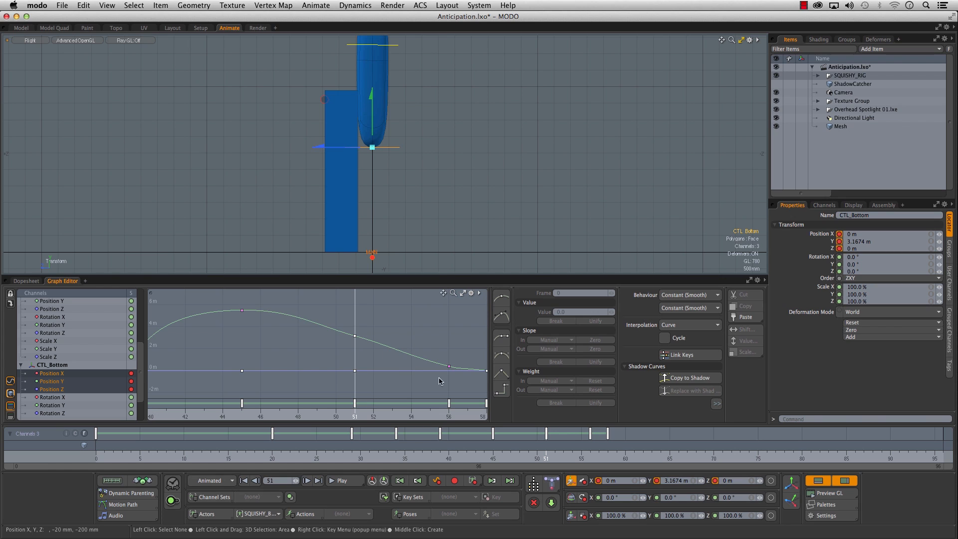
{"action": "left_click", "coordinate": [354, 335]}
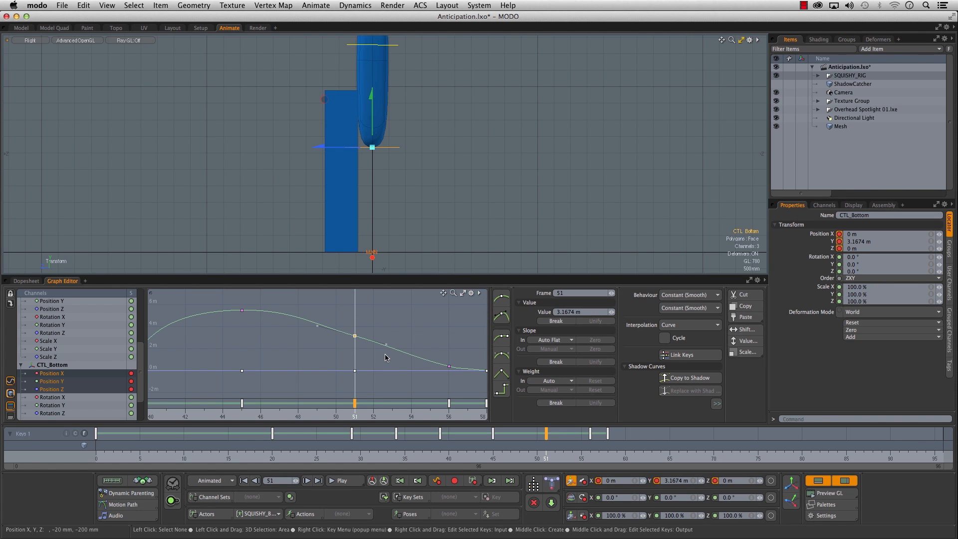
{"action": "left_click", "coordinate": [356, 345]}
{"action": "left_click", "coordinate": [354, 338]}
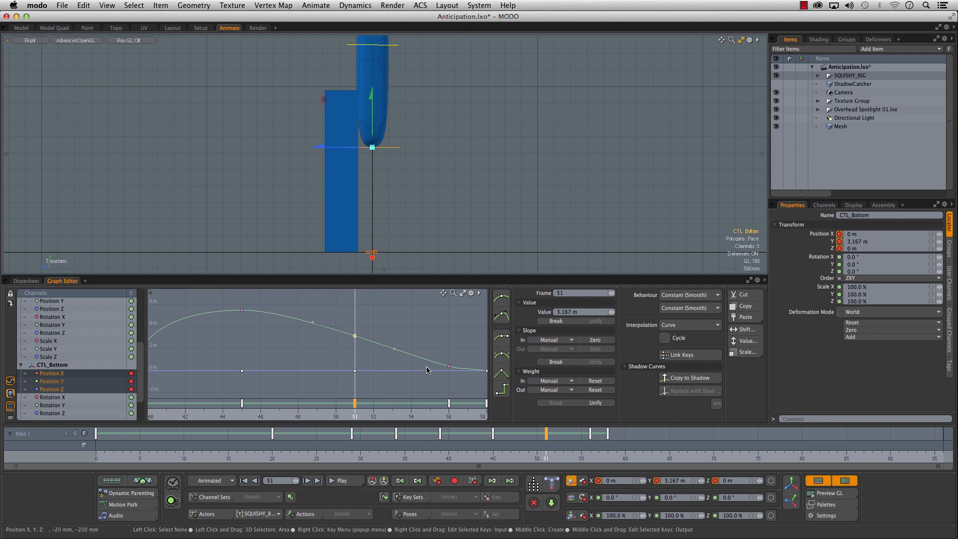
{"action": "scroll", "coordinate": [424, 336], "scroll_direction": "down", "scroll_amount": 5}
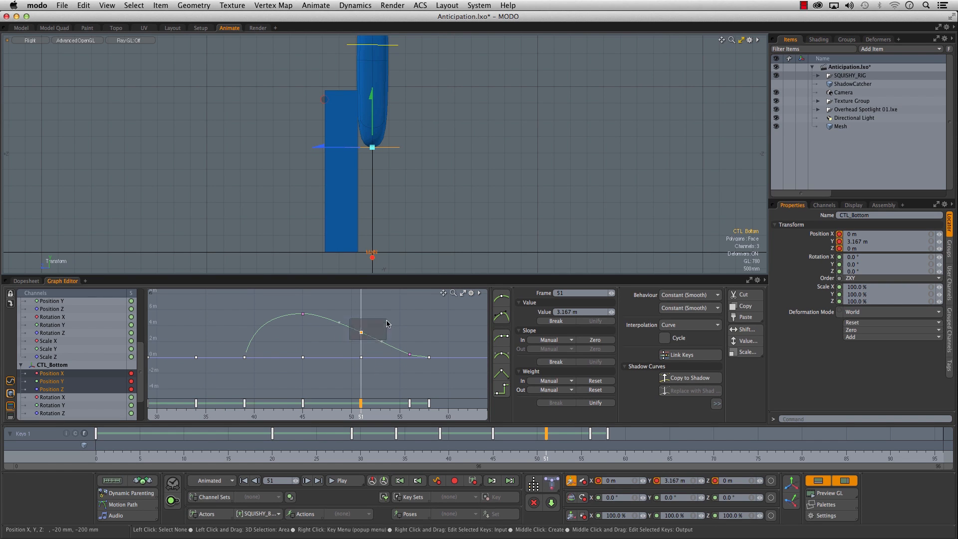
{"action": "key", "text": "Delete"}
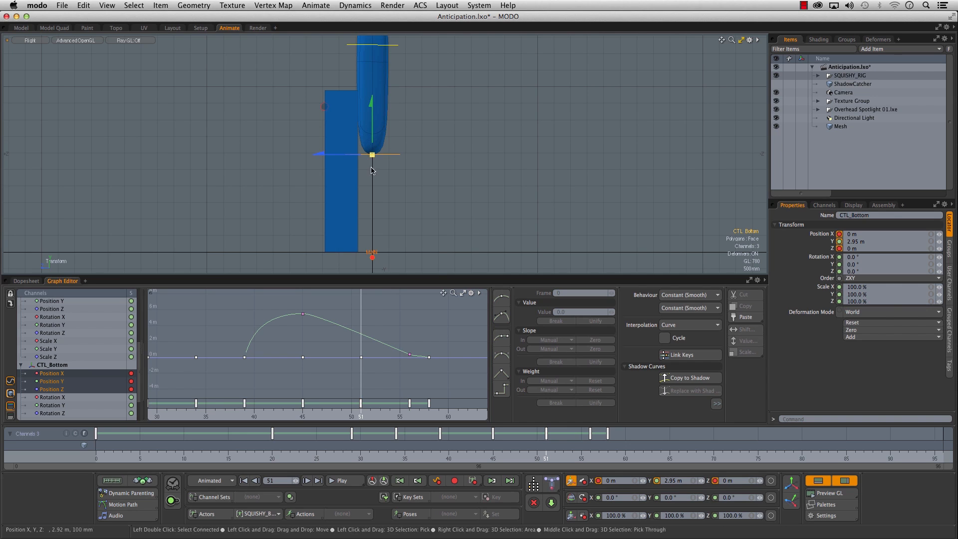
Set CTL_Bottom's Position Y to about 5.05 m at frame 51 and 6.11 m at frame 45, and scrub to the landing at frame 57
{"action": "middle_click", "coordinate": [360, 328]}
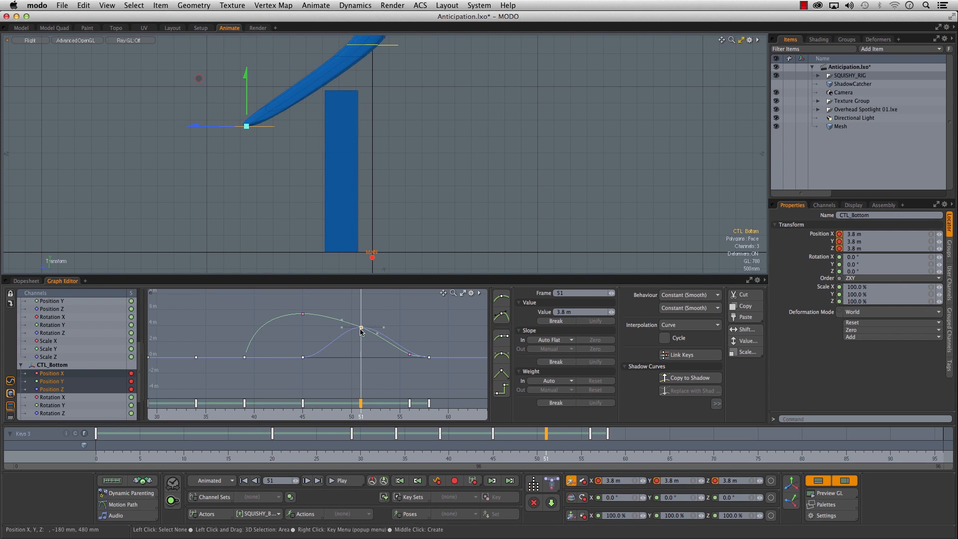
{"action": "key", "text": "ctrl+z"}
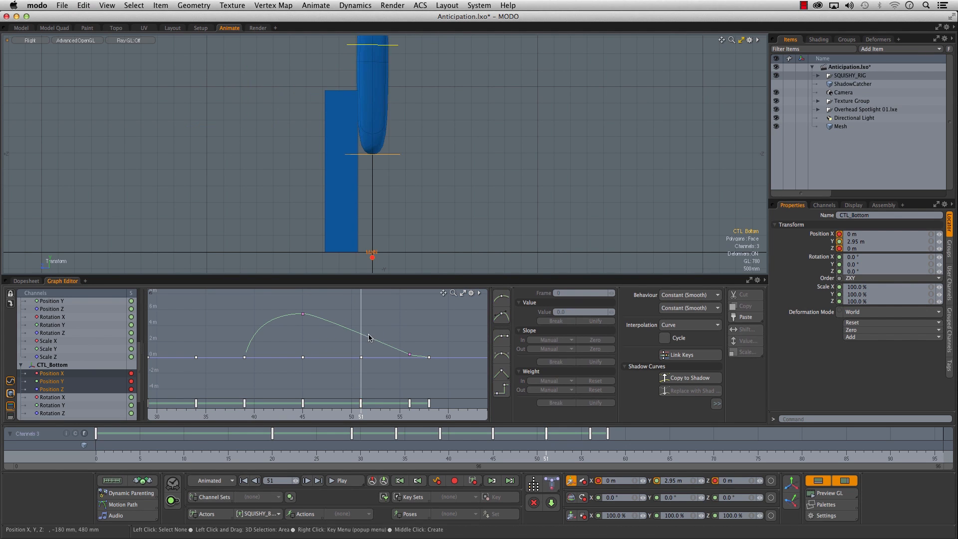
{"action": "middle_click", "coordinate": [362, 335]}
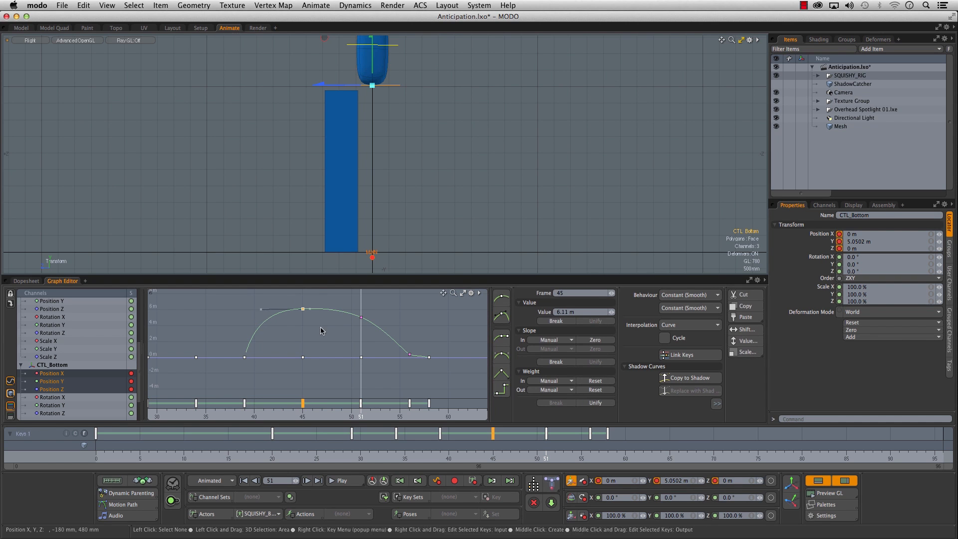
{"action": "left_click", "coordinate": [262, 316]}
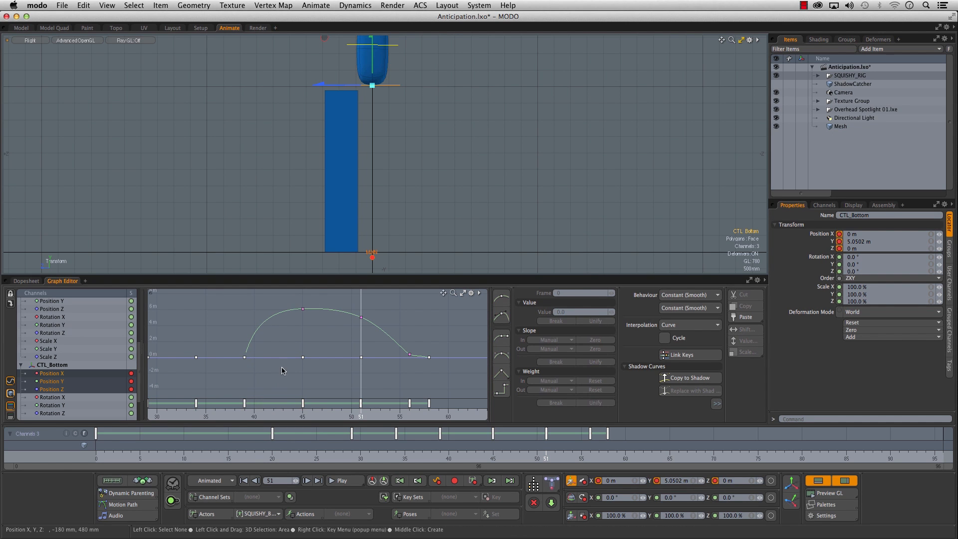
{"action": "left_click_drag", "start_coordinate": [209, 457], "coordinate": [705, 457]}
{"action": "left_click_drag", "start_coordinate": [464, 464], "coordinate": [598, 458]}
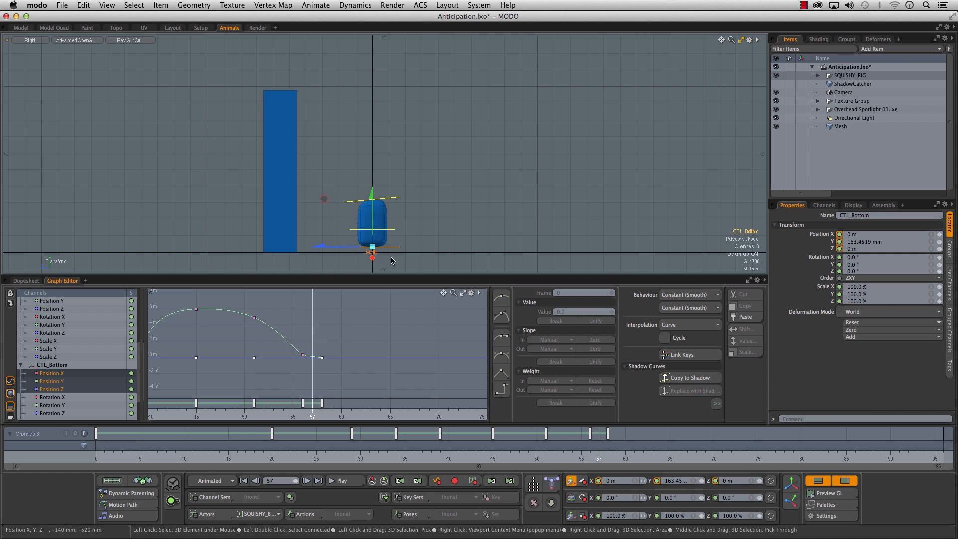
Delete CTL_Bottom's Position Y key at frame 56 and reshape the curve falling into the frame 58 key
{"action": "left_click_drag", "start_coordinate": [400, 228], "coordinate": [393, 194], "text": "alt"}
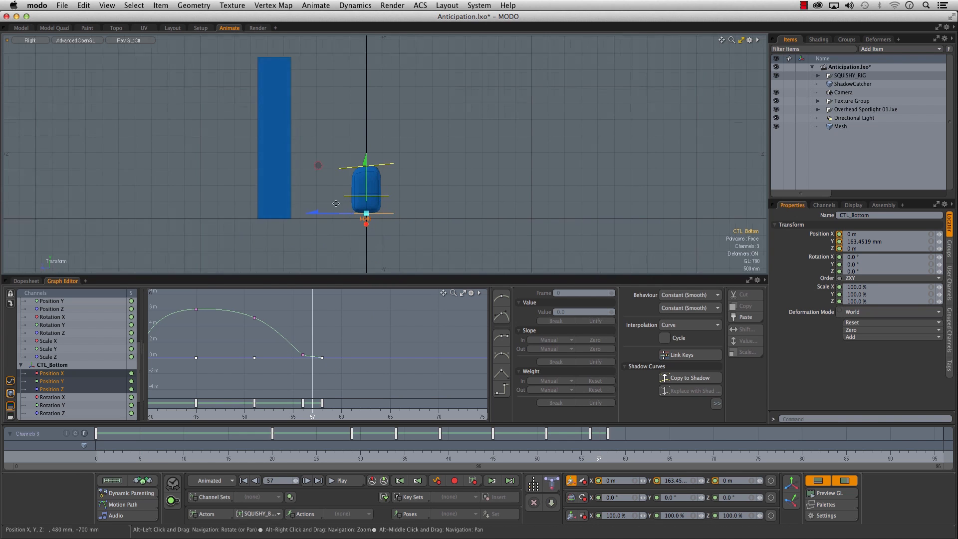
{"action": "right_click_drag", "start_coordinate": [393, 193], "coordinate": [422, 250], "text": "alt"}
{"action": "left_click_drag", "start_coordinate": [422, 249], "coordinate": [422, 226], "text": "alt"}
{"action": "right_click_drag", "start_coordinate": [421, 226], "coordinate": [423, 228], "text": "alt"}
{"action": "right_click_drag", "start_coordinate": [336, 382], "coordinate": [311, 372], "text": "alt"}
{"action": "mouse_move", "coordinate": [299, 331]}
{"action": "left_mouse_down", "text": "alt"}
{"action": "mouse_move", "coordinate": [306, 368]}
{"action": "mouse_move", "coordinate": [321, 374]}
{"action": "mouse_move", "coordinate": [316, 334]}
{"action": "left_mouse_up", "text": "alt"}
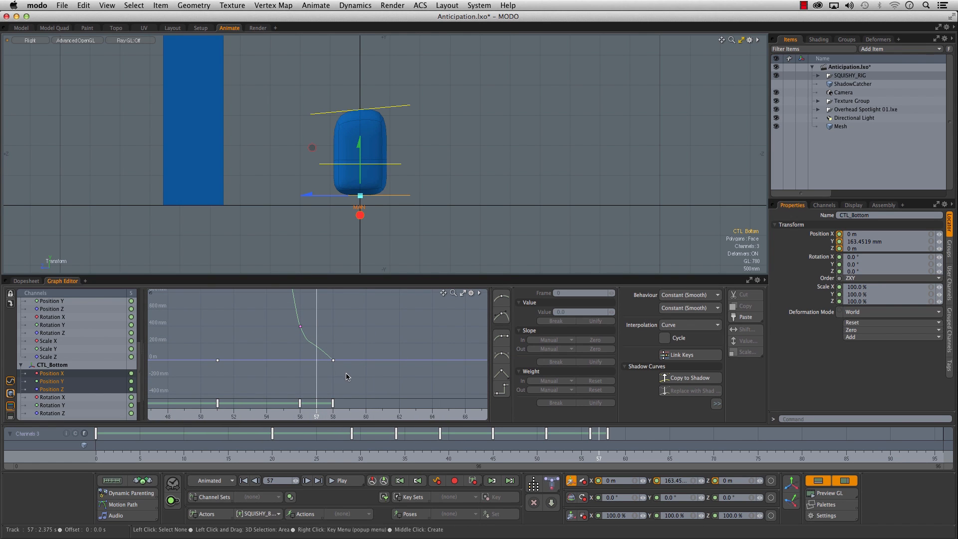
{"action": "left_click", "coordinate": [300, 326]}
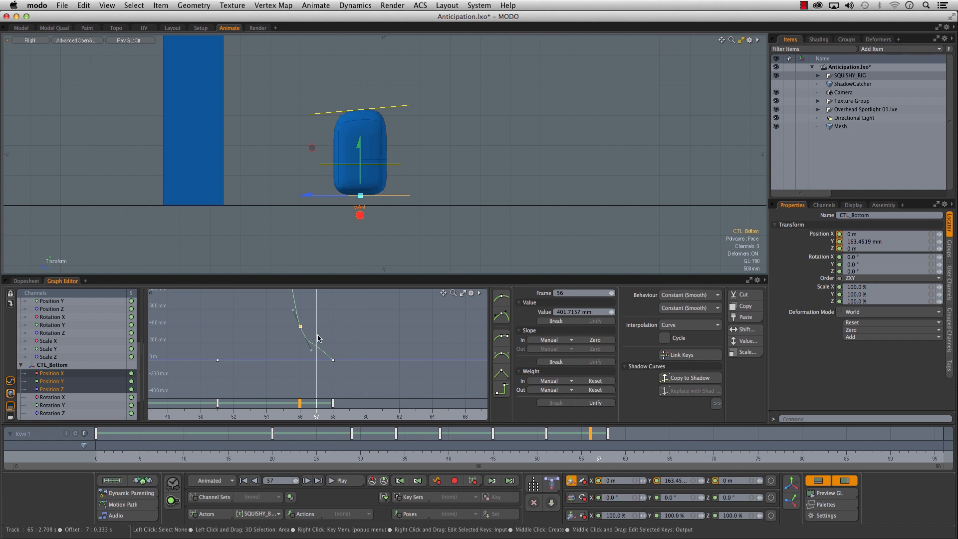
{"action": "key", "text": "Delete"}
{"action": "left_click_drag", "start_coordinate": [310, 348], "coordinate": [349, 371]}
{"action": "right_click_drag", "start_coordinate": [356, 339], "coordinate": [376, 374], "text": "alt"}
{"action": "right_click_drag", "start_coordinate": [363, 307], "coordinate": [302, 375], "text": "alt"}
{"action": "right_click_drag", "start_coordinate": [341, 344], "coordinate": [349, 329], "text": "alt"}
{"action": "left_click_drag", "start_coordinate": [323, 340], "coordinate": [336, 360], "text": "alt"}
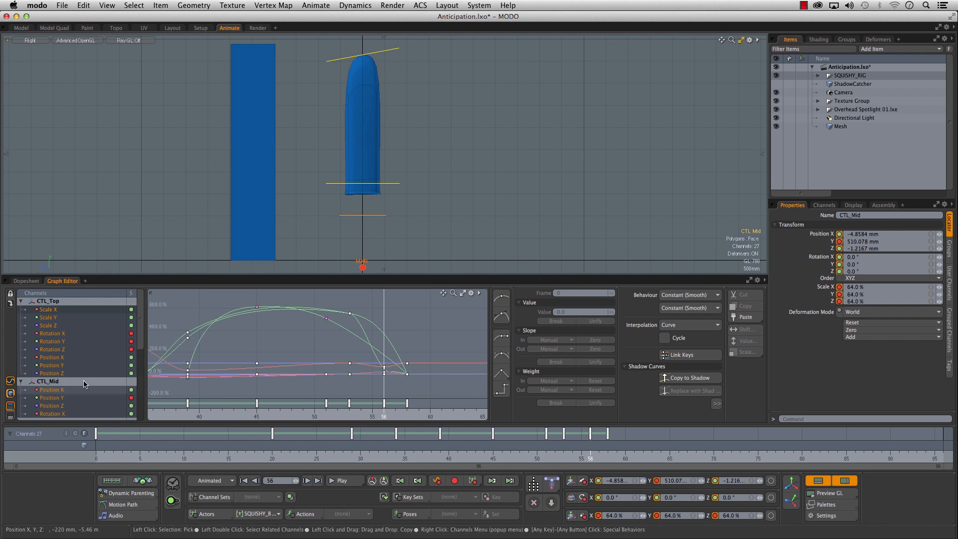
Delete CTL_Mid's Position Y key at frame 56 and steepen the curve's incoming slope at the frame 58 key
{"action": "left_click", "coordinate": [55, 397]}
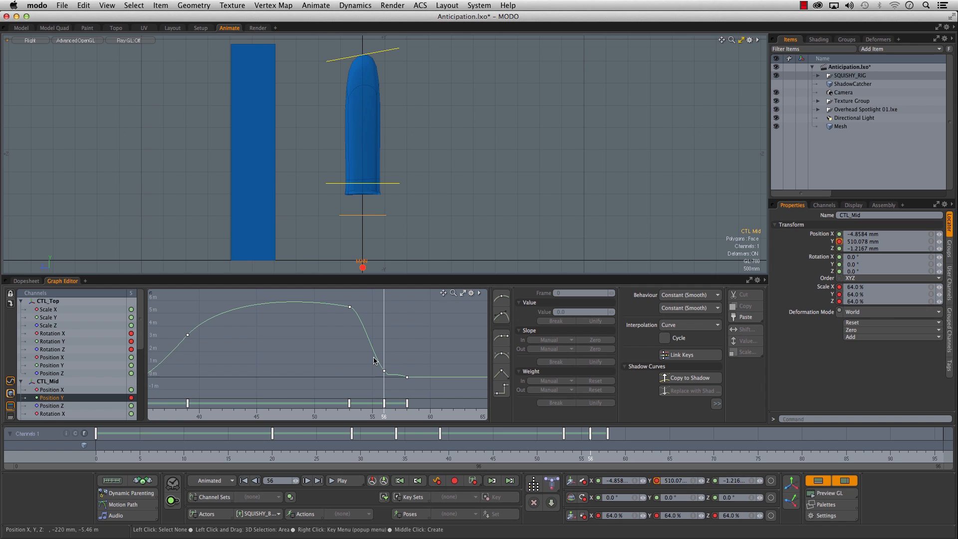
{"action": "left_click", "coordinate": [383, 371]}
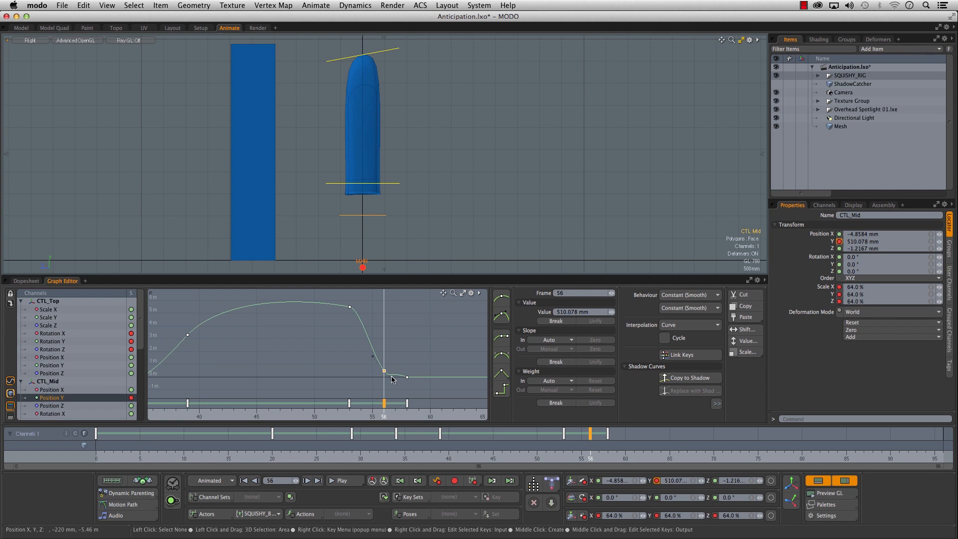
{"action": "key", "text": "Delete"}
{"action": "left_click", "coordinate": [407, 376]}
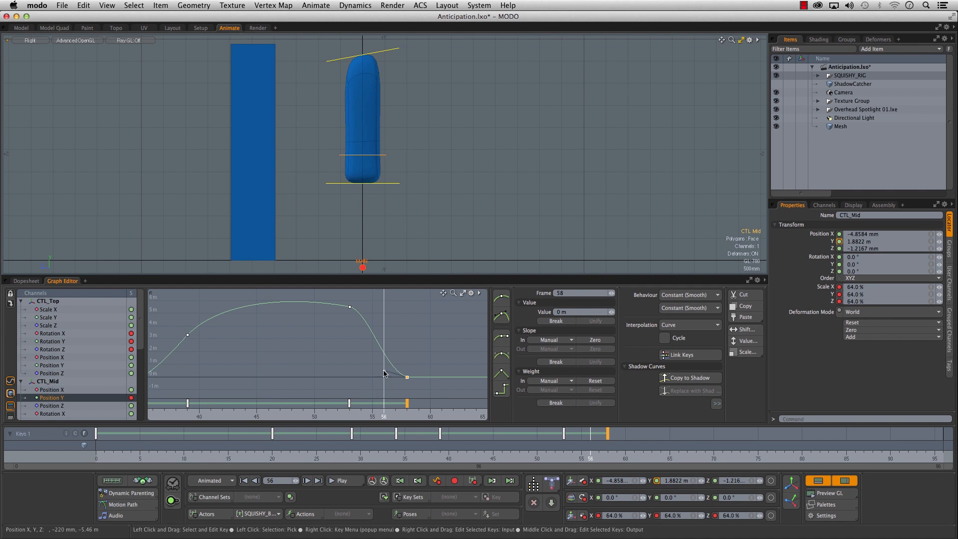
{"action": "left_click_drag", "start_coordinate": [392, 351], "coordinate": [393, 351]}
Scrub through the animation up to frame 70 to check the jump over the pillar and the landing
{"action": "left_click_drag", "start_coordinate": [380, 459], "coordinate": [396, 458]}
{"action": "right_click_drag", "start_coordinate": [421, 325], "coordinate": [282, 350], "text": "alt"}
{"action": "left_click_drag", "start_coordinate": [356, 455], "coordinate": [425, 455]}
{"action": "right_click_drag", "start_coordinate": [644, 134], "coordinate": [609, 135], "text": "alt"}
{"action": "left_click_drag", "start_coordinate": [609, 135], "coordinate": [514, 160], "text": "alt"}
{"action": "right_click_drag", "start_coordinate": [515, 159], "coordinate": [450, 179], "text": "alt"}
{"action": "left_click_drag", "start_coordinate": [451, 179], "coordinate": [405, 183], "text": "alt"}
{"action": "left_click_drag", "start_coordinate": [317, 456], "coordinate": [669, 455]}
{"action": "left_click_drag", "start_coordinate": [396, 460], "coordinate": [713, 460]}
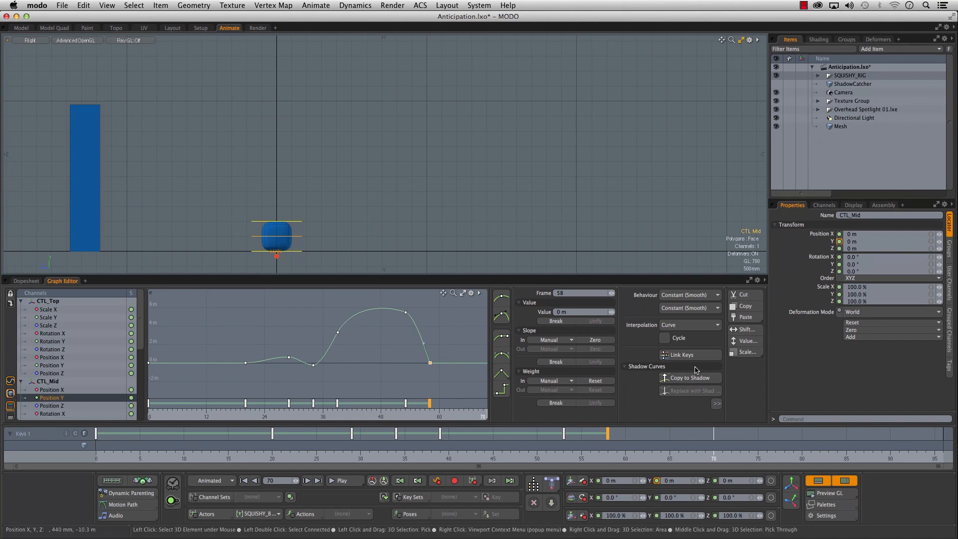
Deselect the control and record the OpenGL viewport animation to an Express Quicktime movie, Untitled.mov, on the Desktop
{"action": "left_click_drag", "start_coordinate": [530, 190], "coordinate": [594, 196], "text": "alt"}
{"action": "left_click", "coordinate": [593, 196]}
{"action": "right_click", "coordinate": [503, 219]}
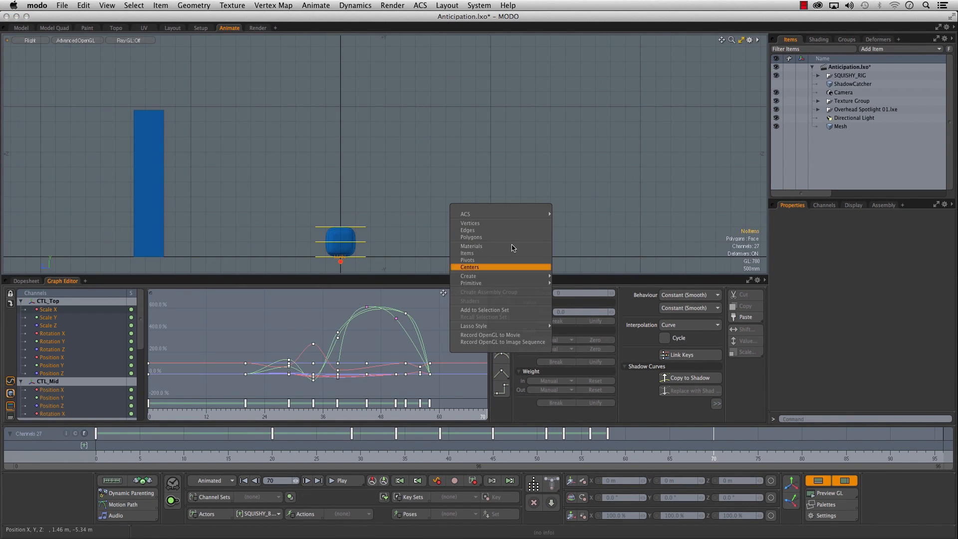
{"action": "left_click", "coordinate": [512, 334]}
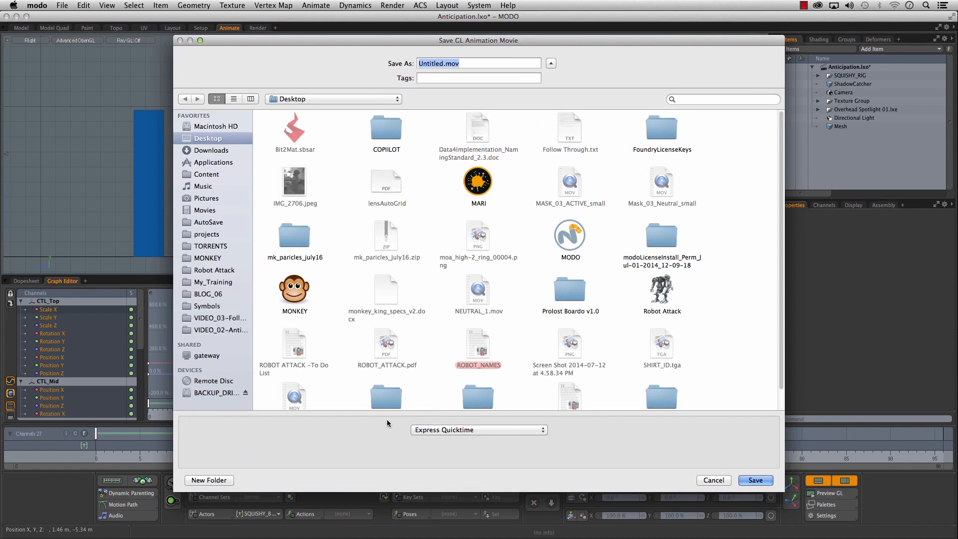
{"action": "left_click", "coordinate": [755, 480]}
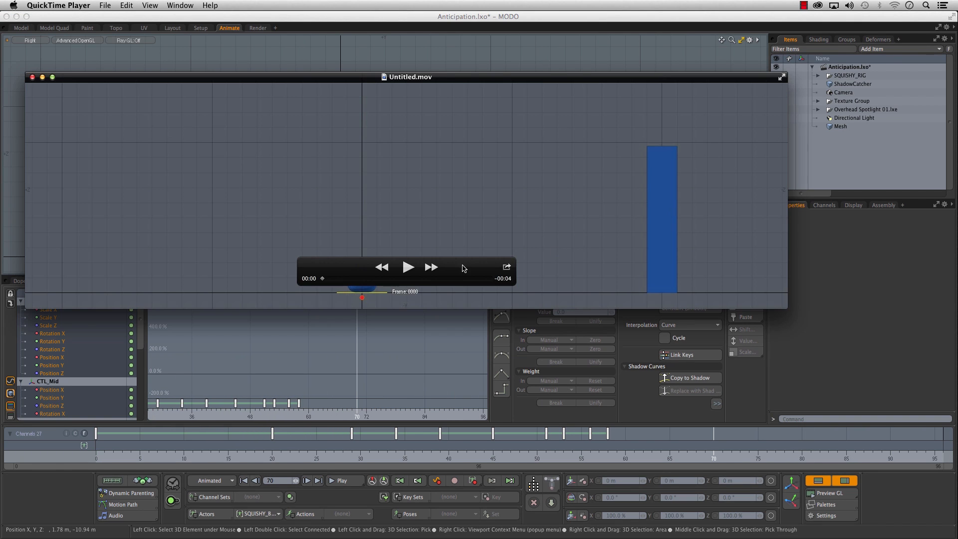
Play Untitled.mov repeatedly in QuickTime Player with its playback controls moved clear of the box, and close the movie
{"action": "left_click_drag", "start_coordinate": [461, 267], "coordinate": [240, 104]}
{"action": "left_click", "coordinate": [178, 112]}
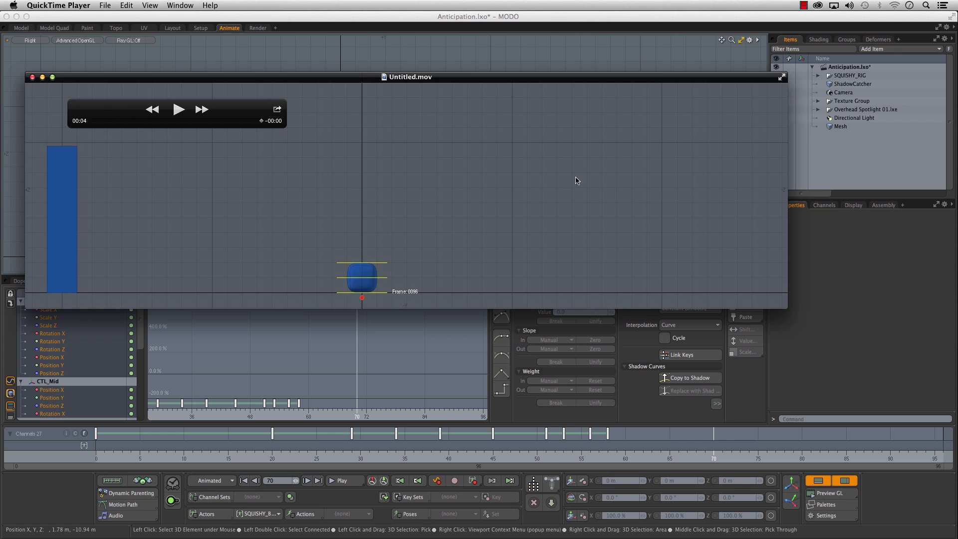
{"action": "key", "text": "space"}
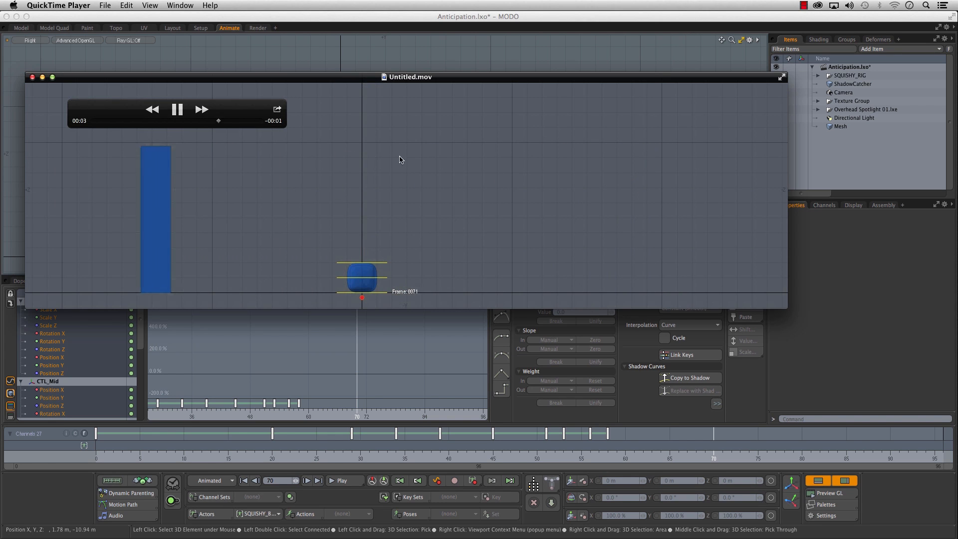
{"action": "left_click", "coordinate": [181, 115]}
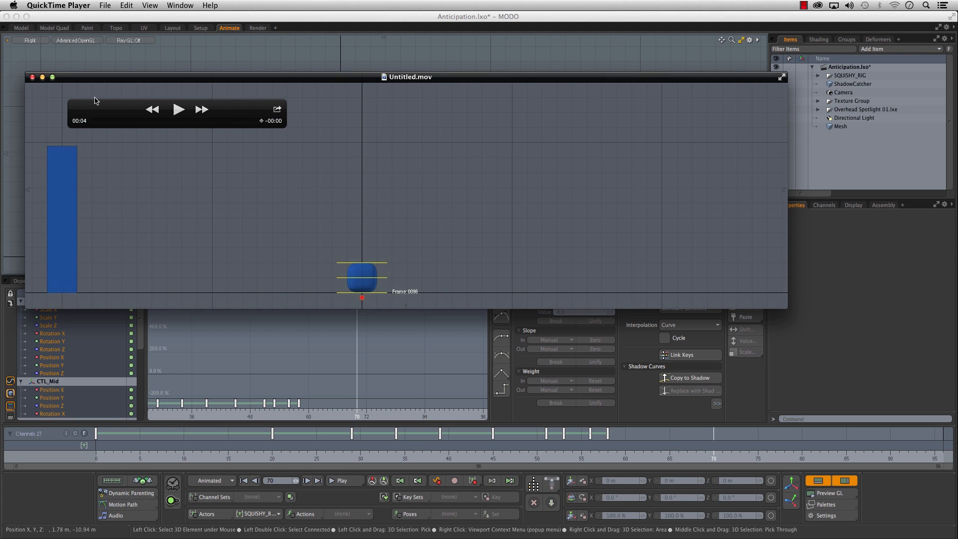
{"action": "left_click", "coordinate": [33, 77]}
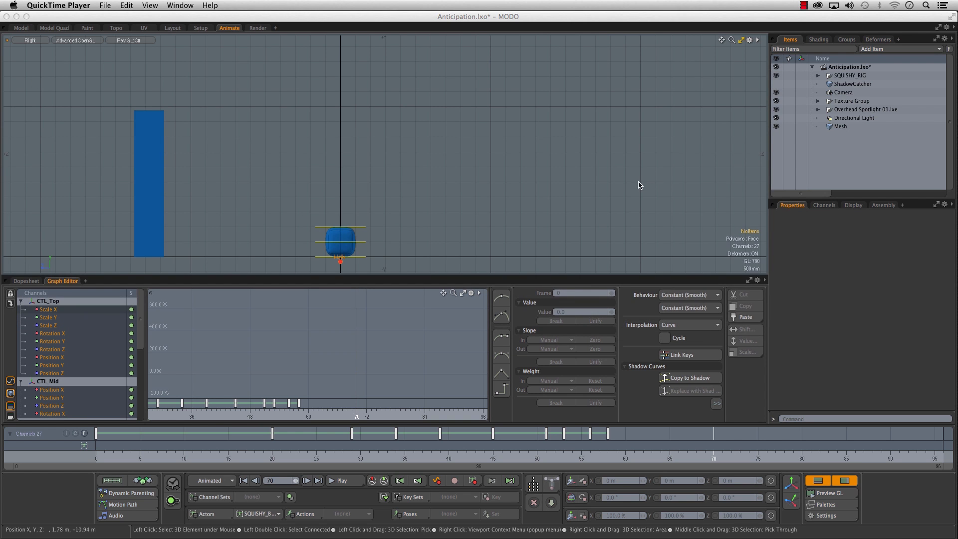